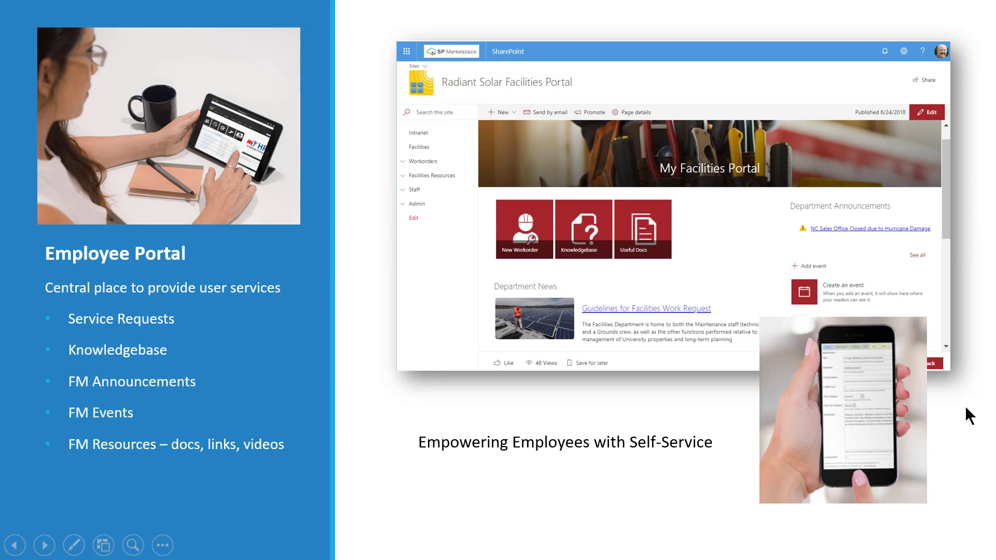
# - Open the Facilities site from the site list of the Radiant Solar Intranet home page
pyautogui.press('Right')
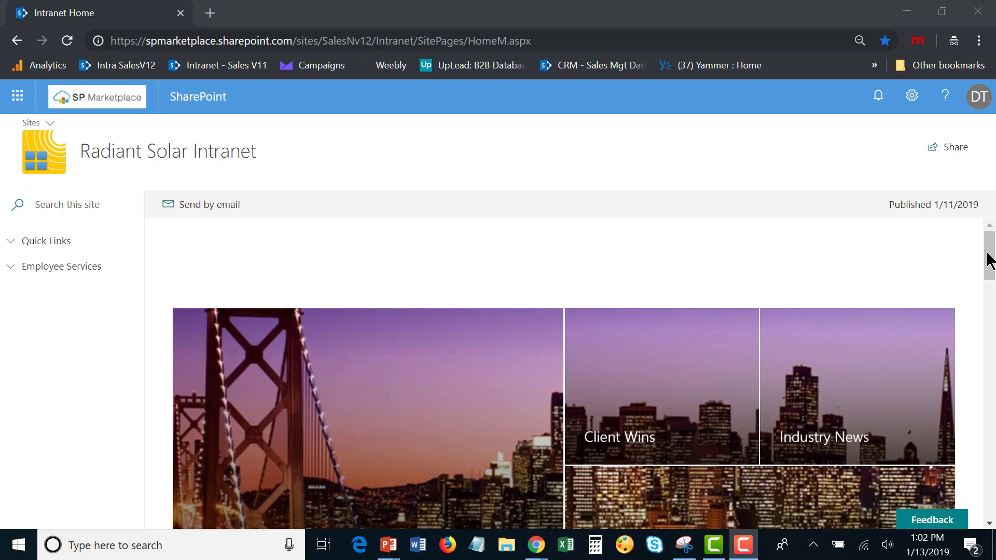
pyautogui.moveTo(989, 256)
pyautogui.mouseDown()
pyautogui.moveTo(989, 333)
pyautogui.moveTo(989, 254)
pyautogui.mouseUp()
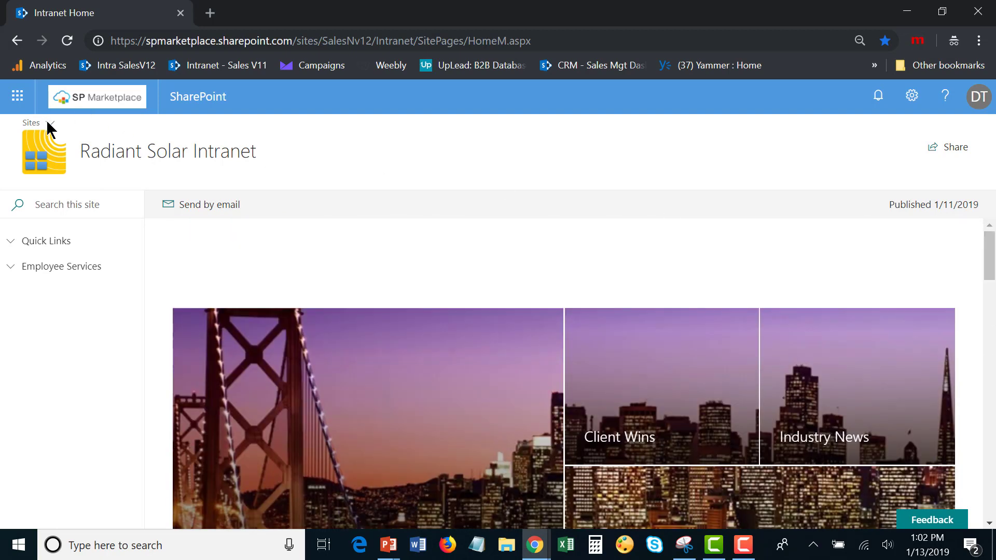
pyautogui.click(47, 123)
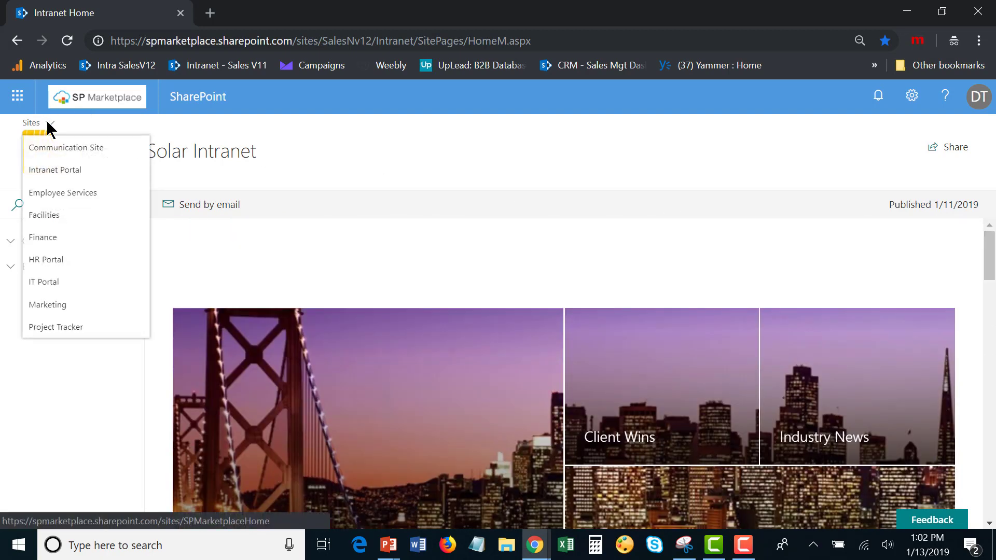
pyautogui.click(53, 222)
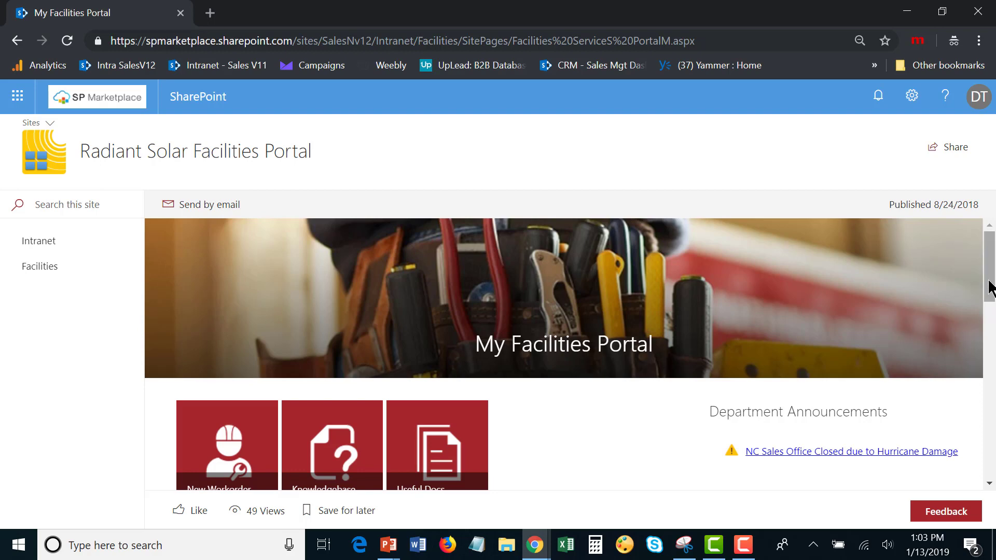
# - Examine the employee facilities portal's service tiles, announcements, events, department news, useful links and workorders sections
pyautogui.moveTo(989, 289); pyautogui.dragTo(991, 331)
pyautogui.scroll(1, 845, 347)
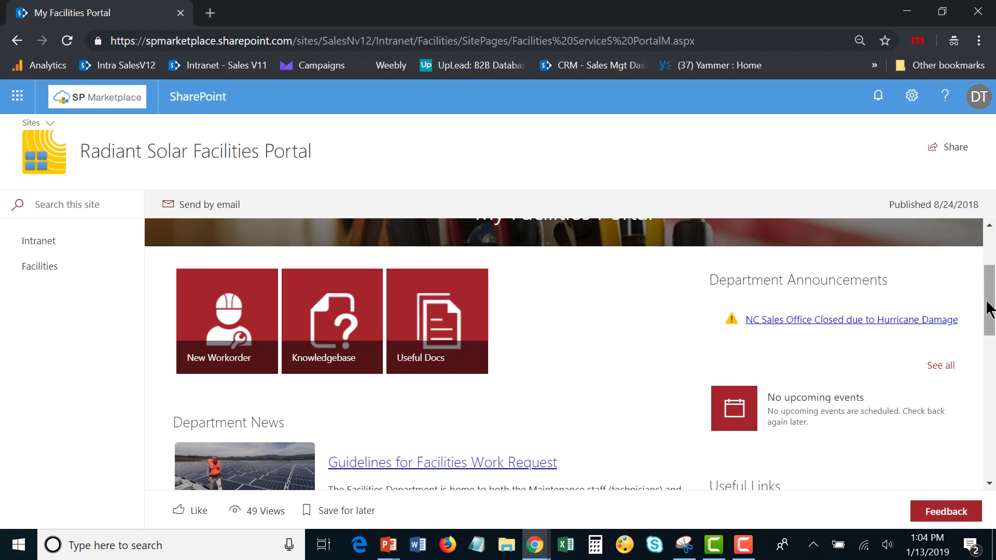
pyautogui.scroll(-1, 989, 308)
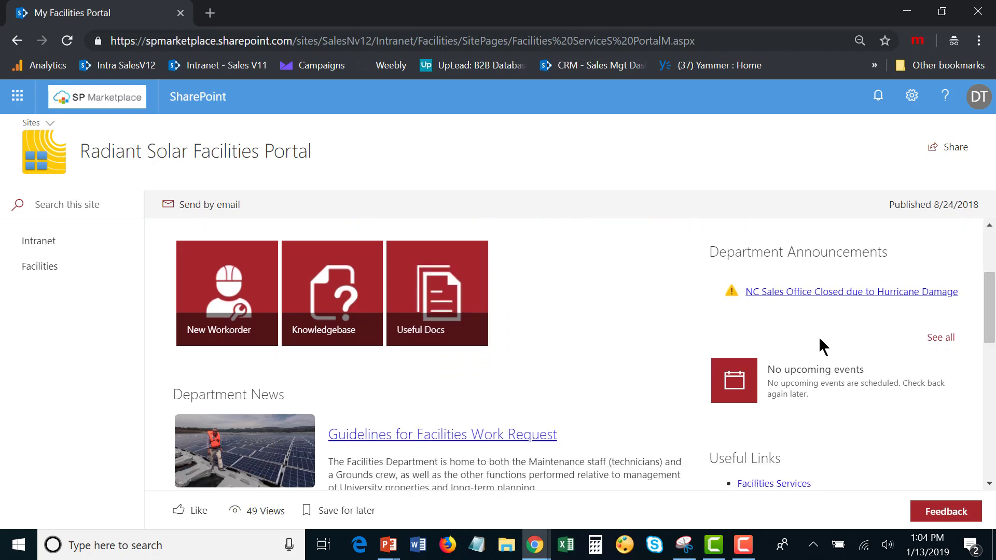
pyautogui.moveTo(987, 336)
pyautogui.mouseDown()
pyautogui.moveTo(991, 310)
pyautogui.moveTo(992, 368)
pyautogui.moveTo(991, 324)
pyautogui.moveTo(992, 340)
pyautogui.mouseUp()
pyautogui.scroll(-4, 994, 356)
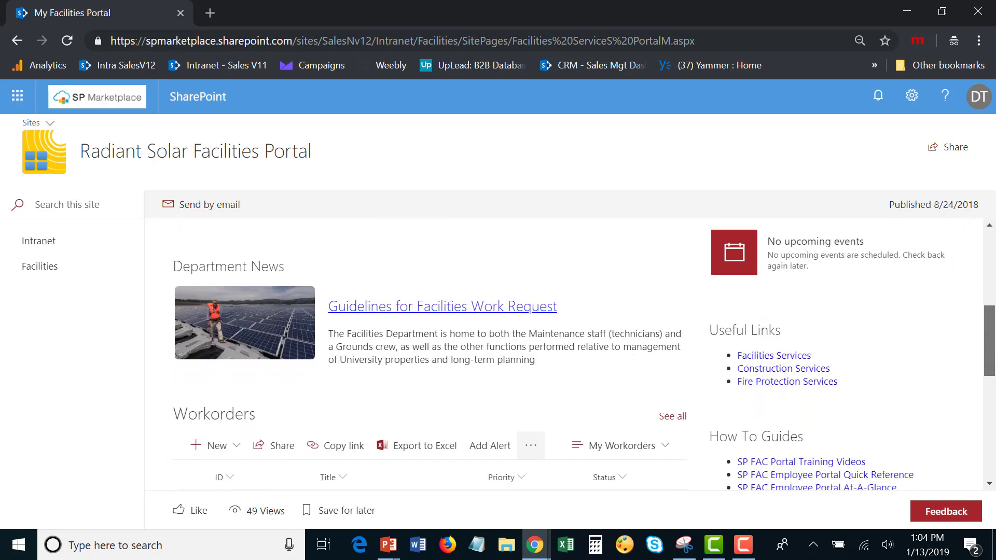
pyautogui.scroll(5, 994, 317)
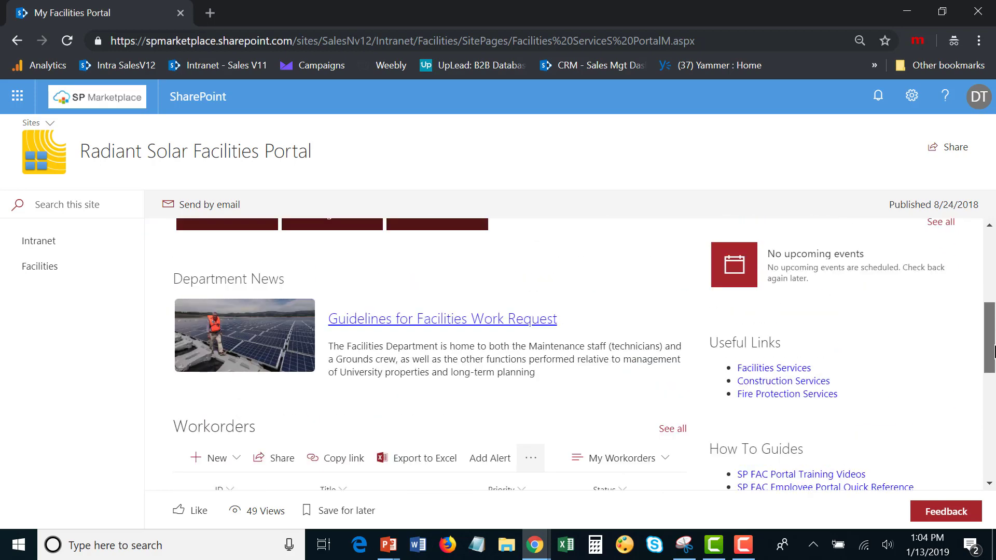
pyautogui.scroll(1, 994, 317)
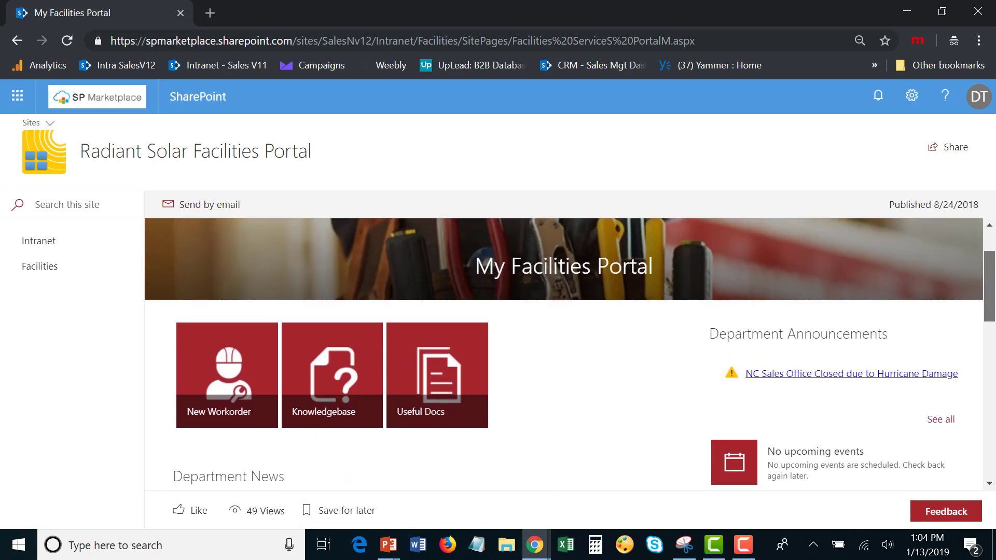
pyautogui.scroll(-1, 537, 297)
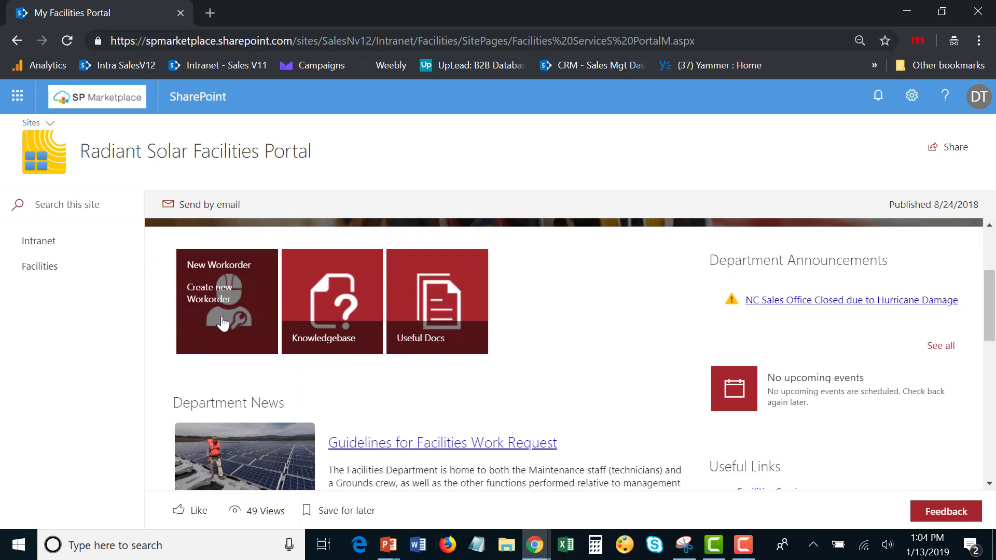
# - Create a new workorder titled "Heat not working in main conf room" with facility Arizona Regional Office and location "main floor"
pyautogui.click(222, 323)
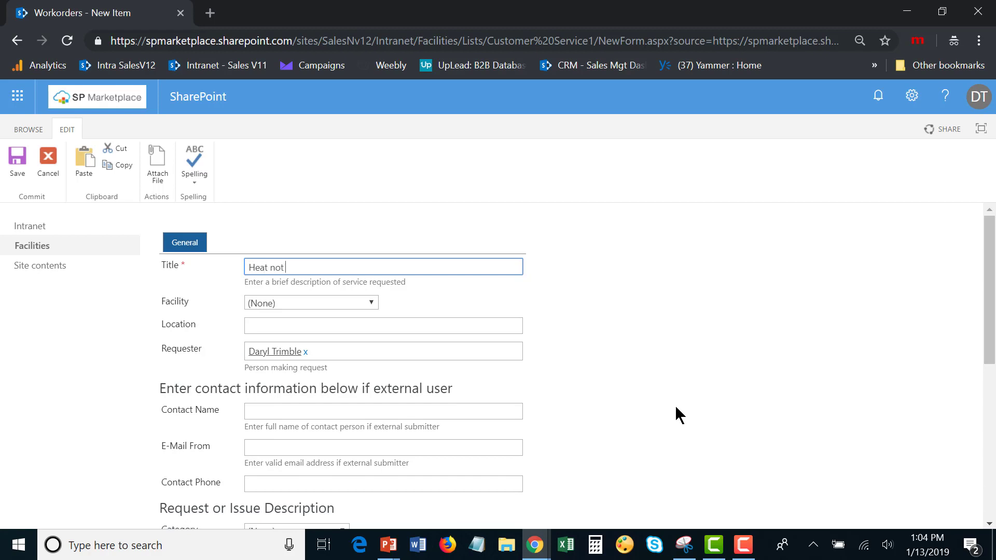
pyautogui.write('working in main conf room')
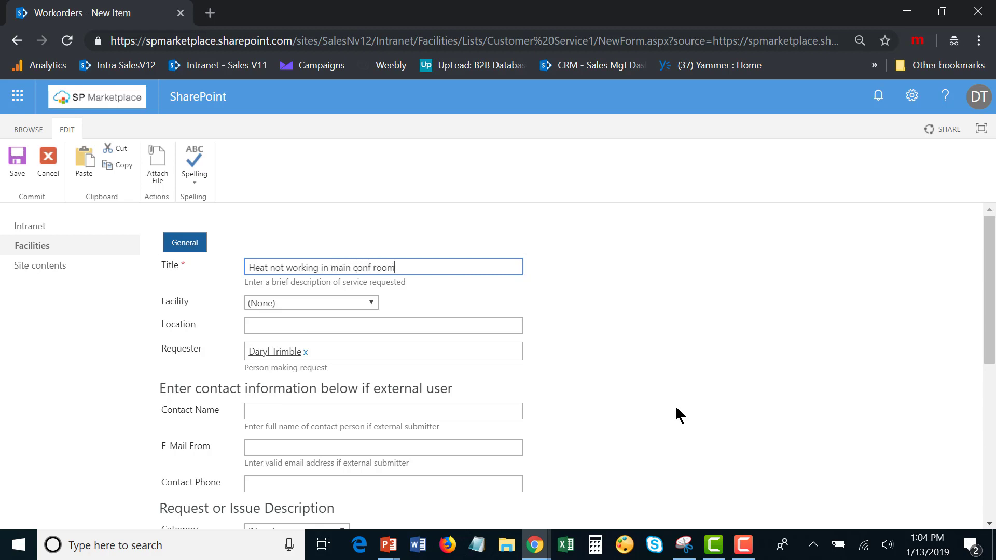
pyautogui.click(367, 303)
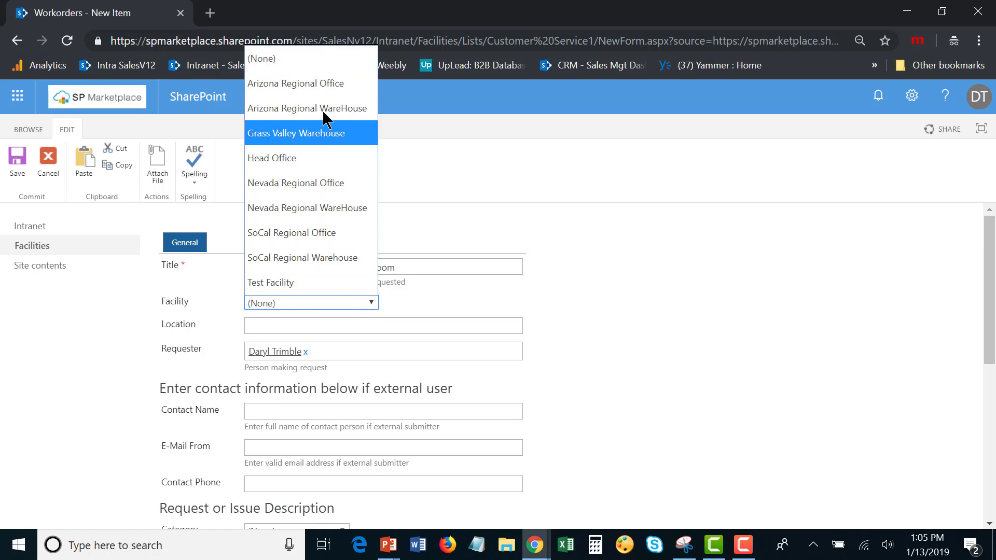
pyautogui.click(326, 84)
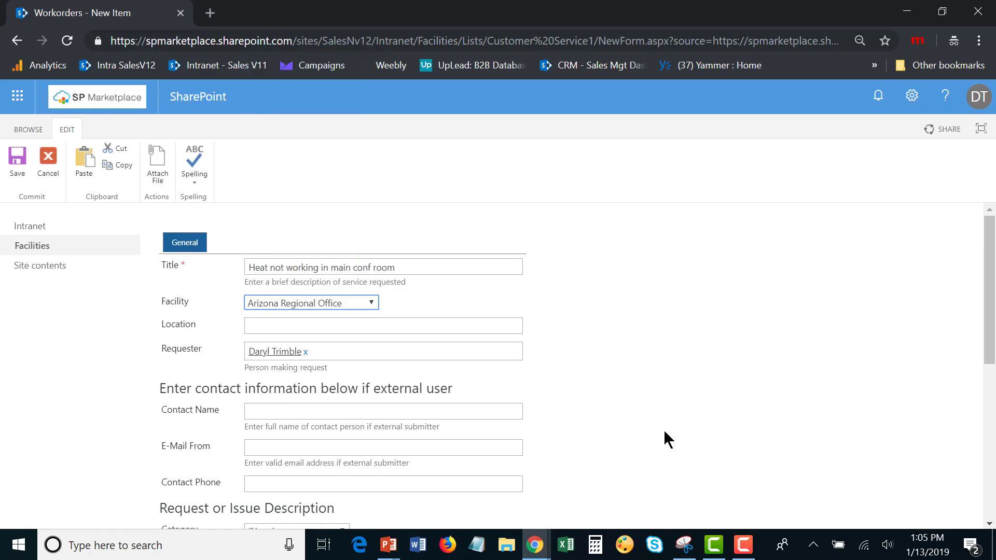
pyautogui.click(306, 328)
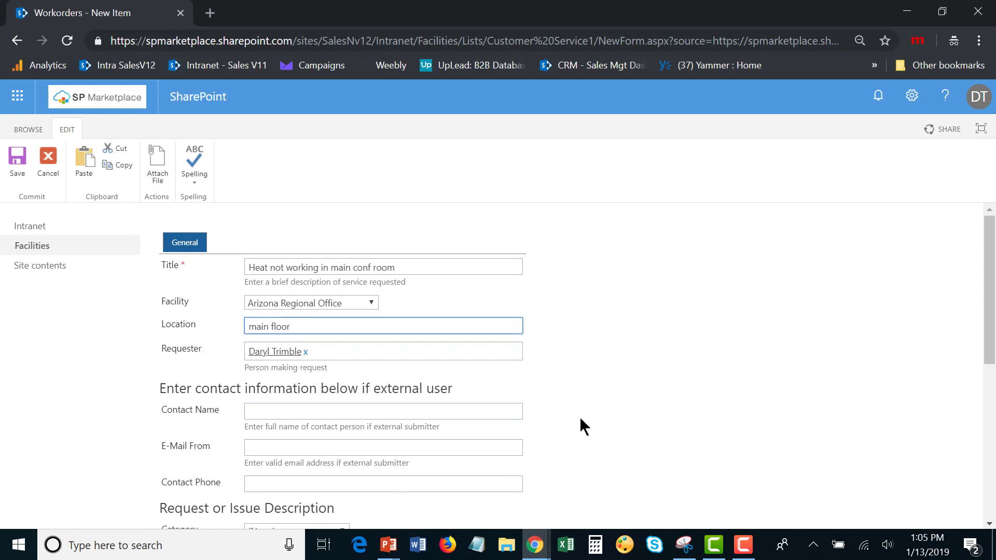
# - Set the workorder's category to Building Maintenance in the request description section
pyautogui.scroll(-1, 988, 270)
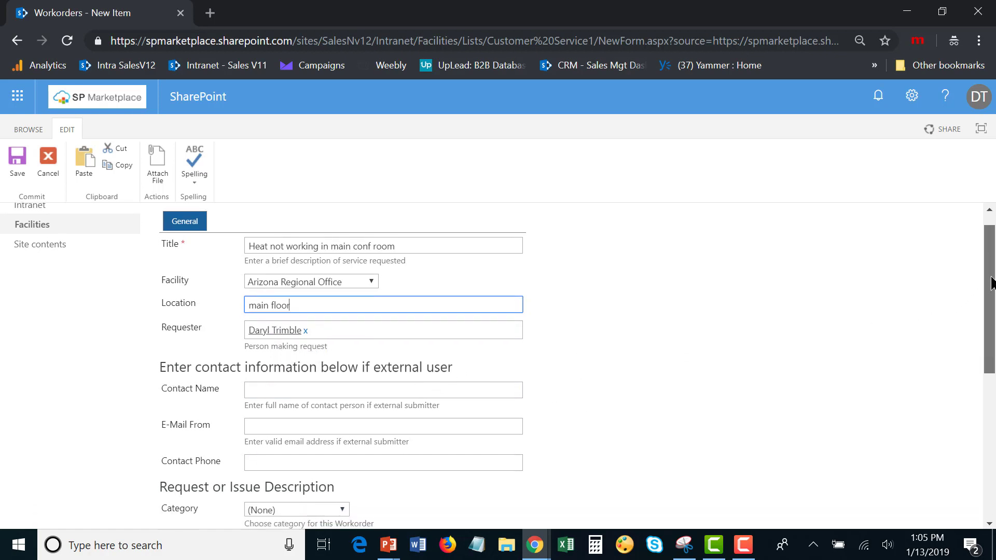
pyautogui.scroll(-1, 991, 291)
pyautogui.scroll(-3, 992, 304)
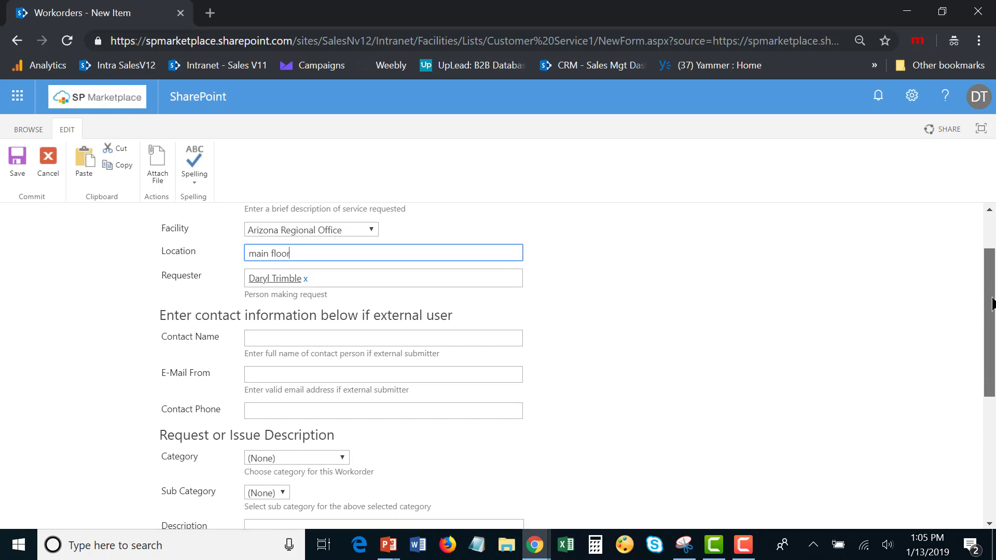
pyautogui.scroll(-4, 991, 334)
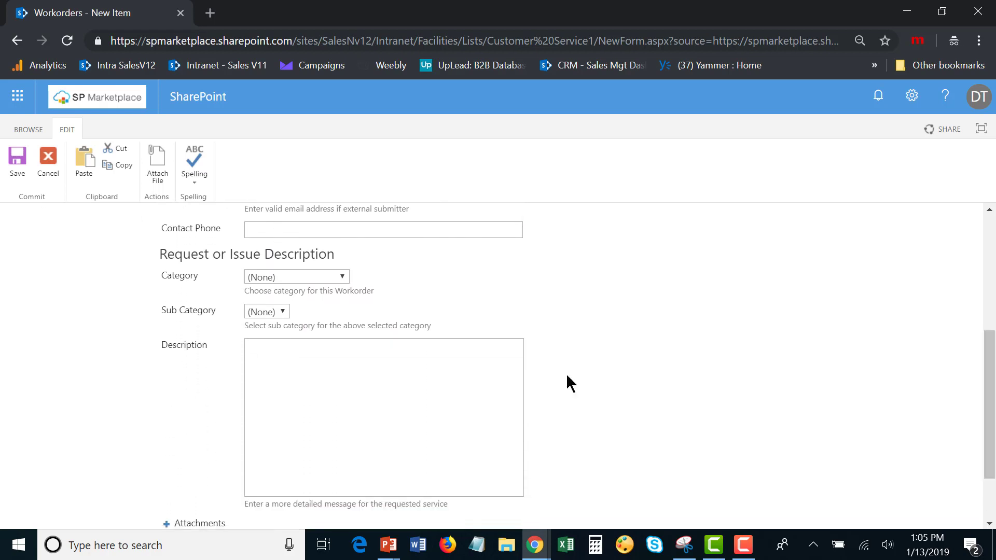
pyautogui.click(342, 278)
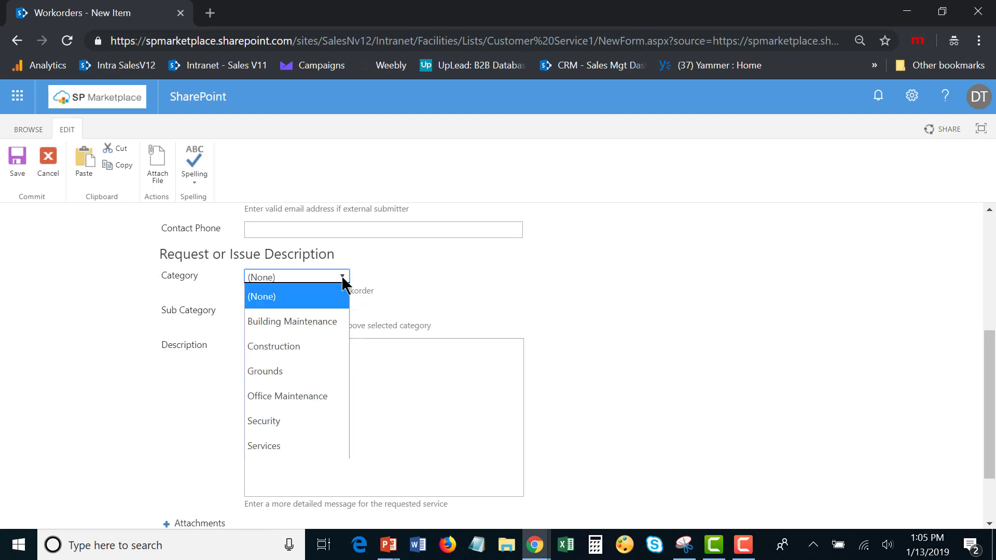
pyautogui.click(318, 325)
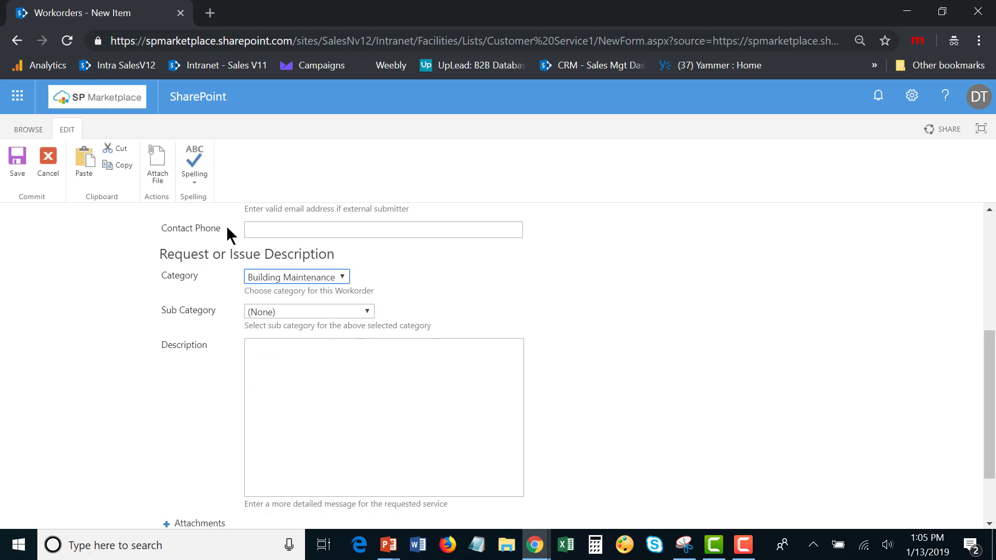
# - Enter the workorder description "Heat is off in main conf room and we have a big sales meeting on friday"
pyautogui.click(324, 358)
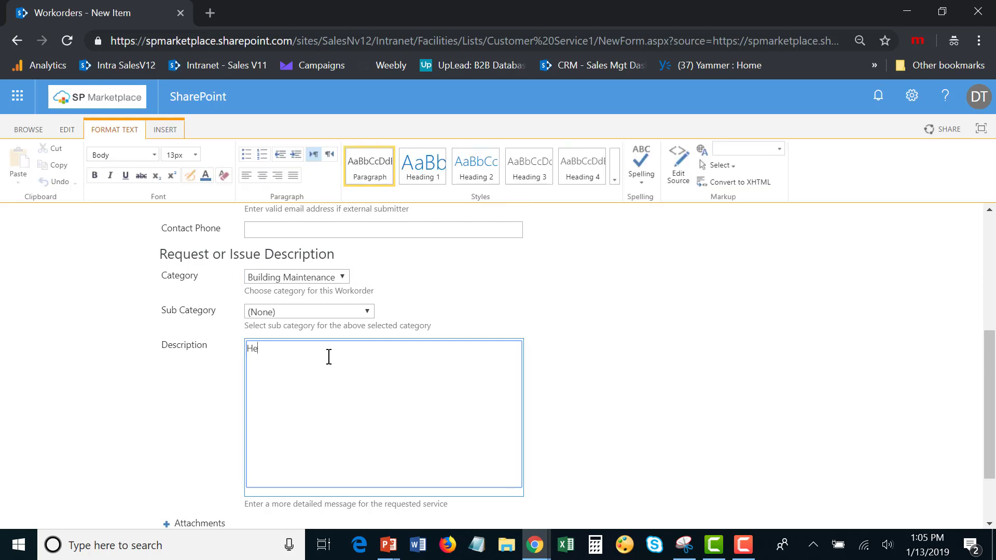
pyautogui.write('Heat is off in main conf room and we have a bi')
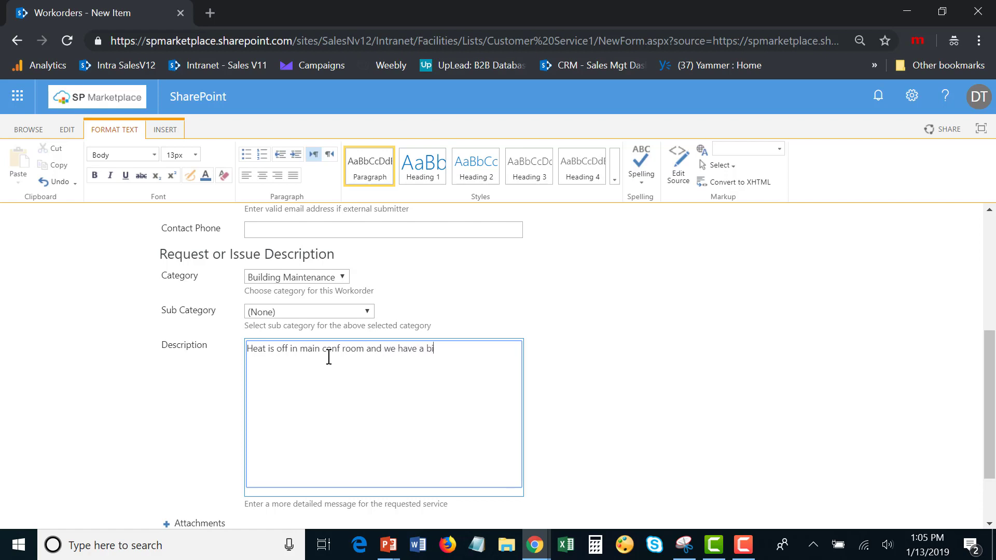
pyautogui.write('g sales meeting on friday')
pyautogui.click(66, 130)
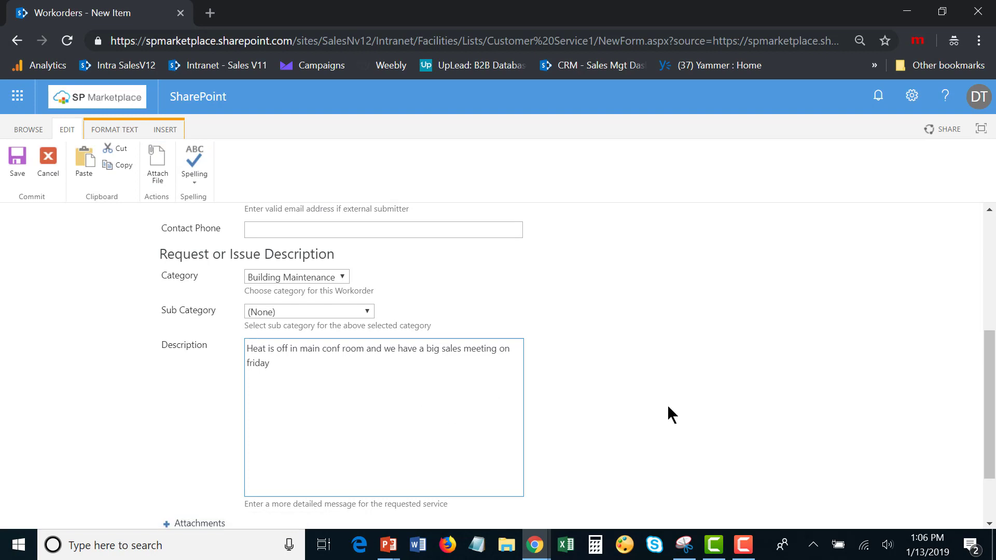
# - Save the workorder and review the submitted request in the portal's Workorders list
pyautogui.scroll(-2, 666, 404)
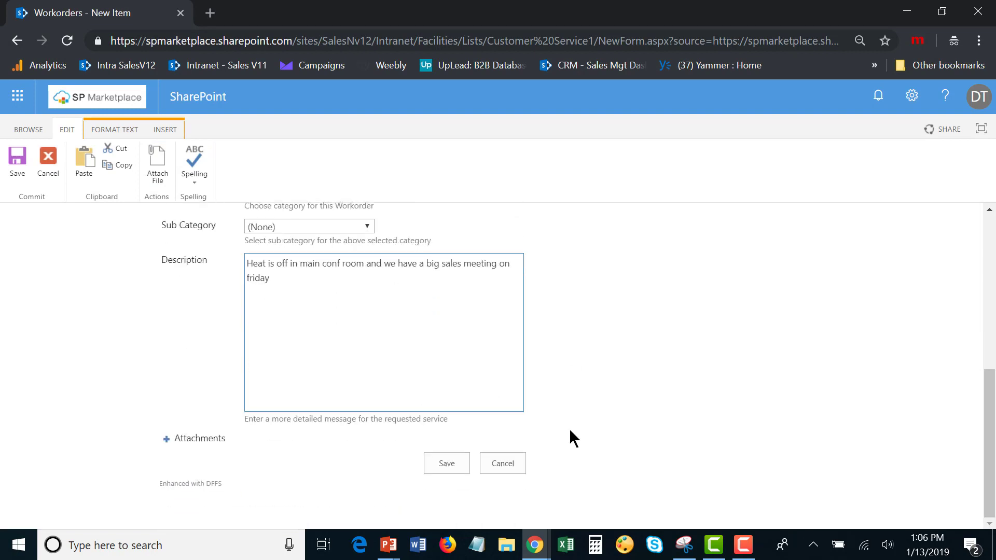
pyautogui.click(451, 471)
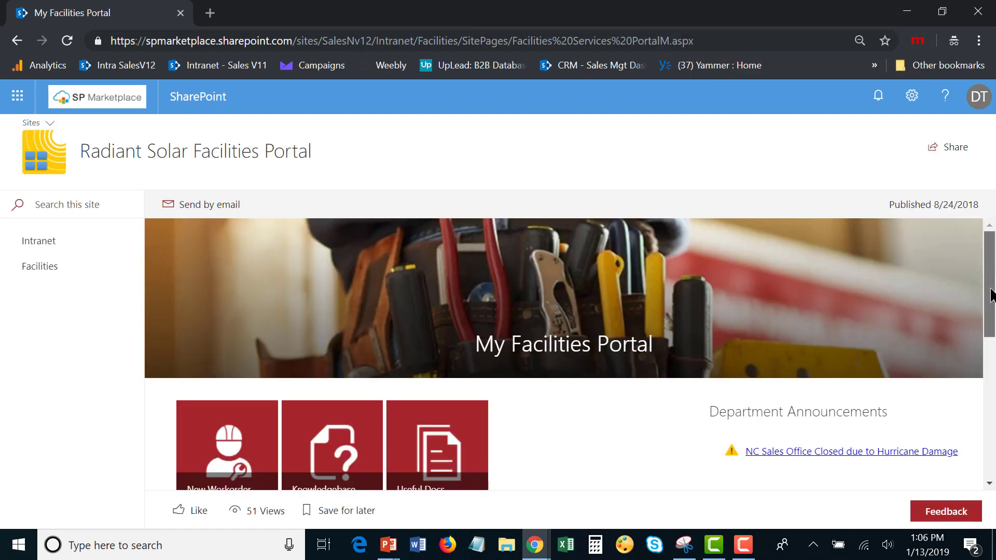
pyautogui.moveTo(991, 283); pyautogui.dragTo(991, 421)
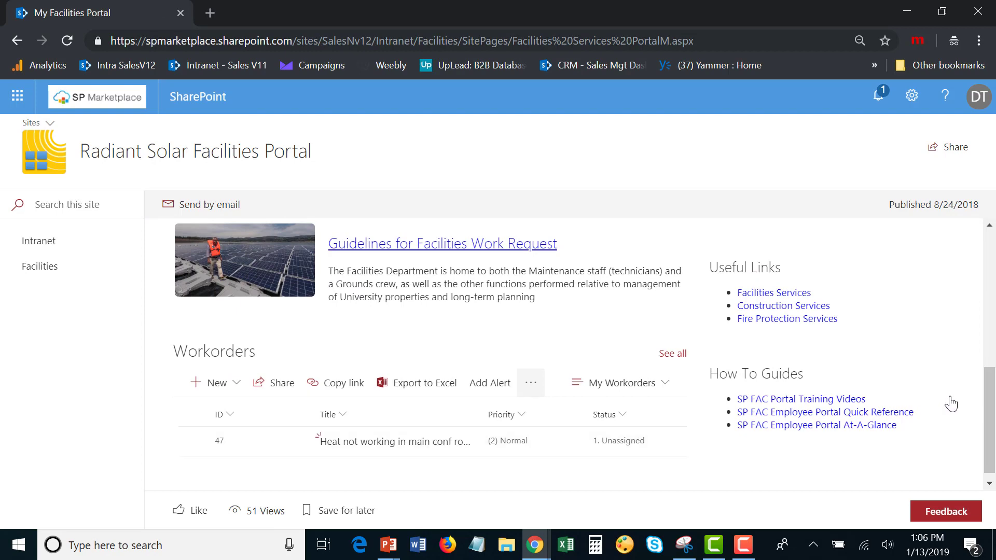
pyautogui.moveTo(987, 406); pyautogui.dragTo(993, 316)
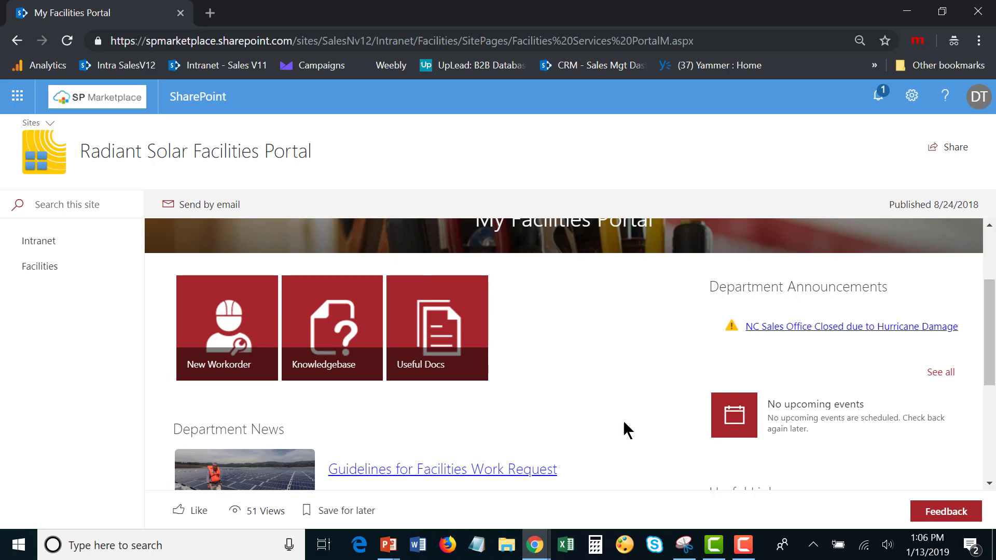
pyautogui.scroll(3, 620, 431)
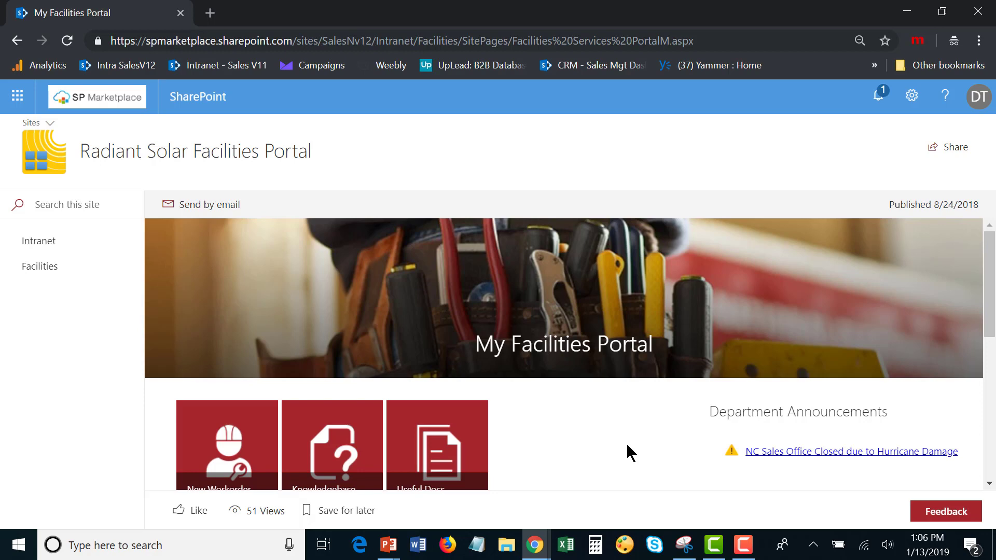
# - Return to the intranet home page in the facilities staff member's browser session and open the Facilities site
pyautogui.click(32, 248)
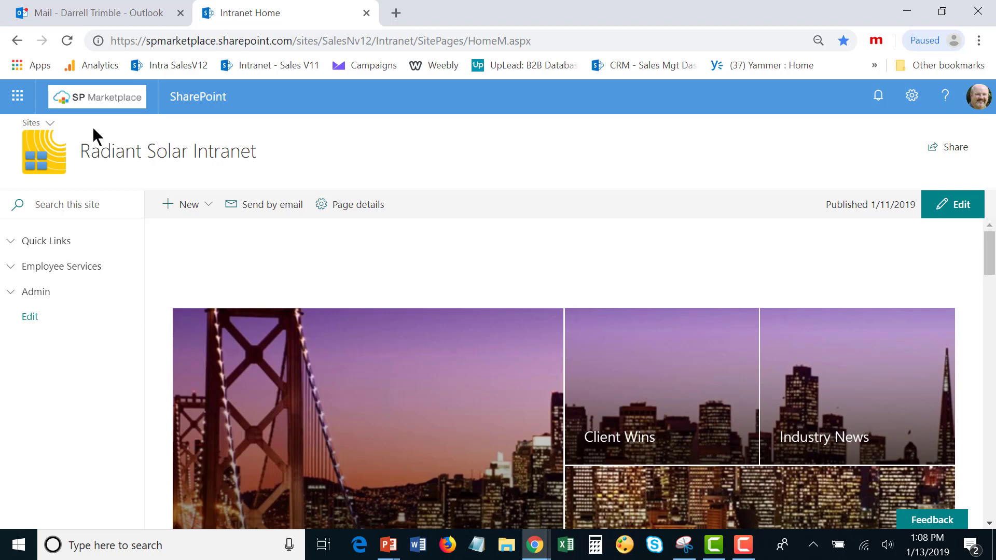
pyautogui.click(46, 121)
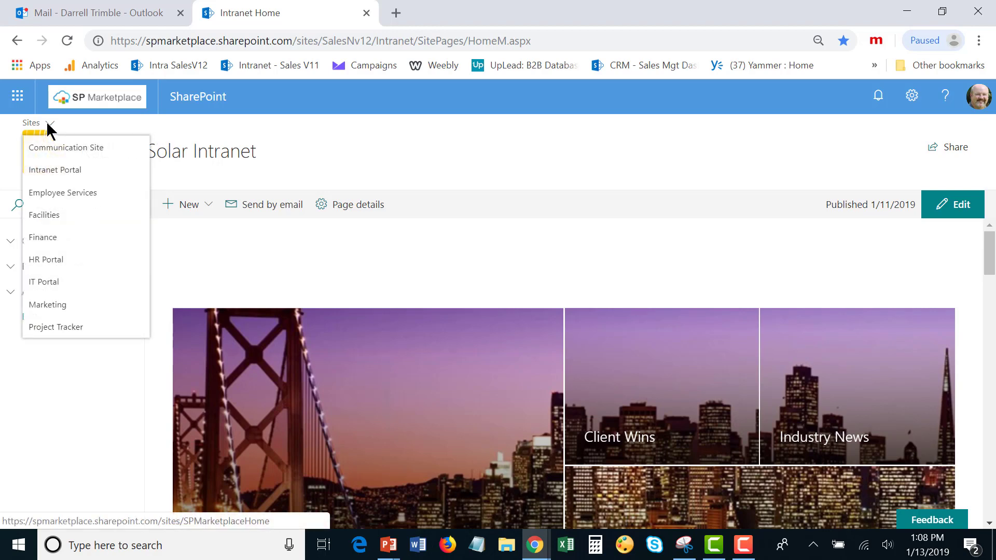
pyautogui.click(45, 215)
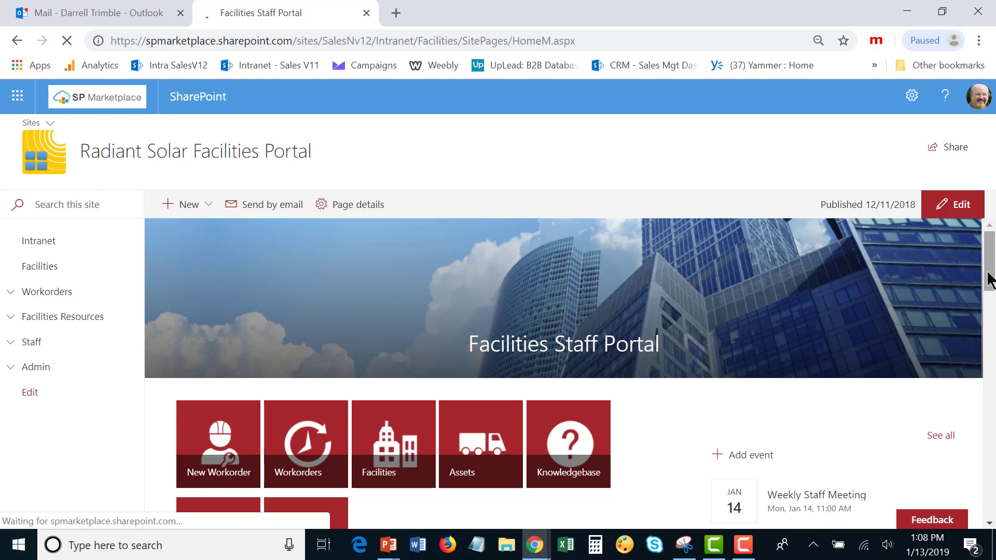
# - Examine the Facilities Staff Portal home page, including its tiles, team links, news, events, staff links, how-to guides, Workorders and Assets lists
pyautogui.moveTo(990, 280); pyautogui.dragTo(992, 302)
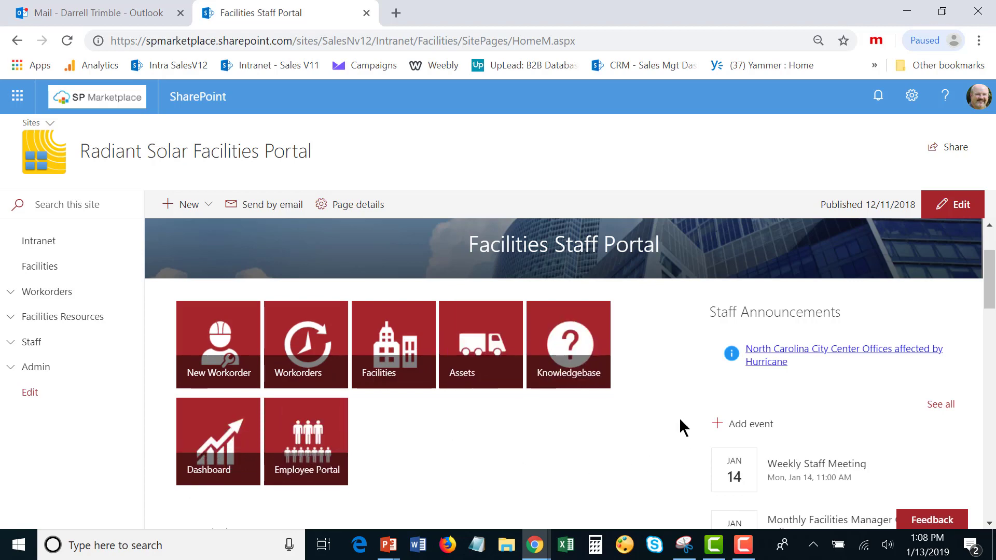
pyautogui.scroll(-2, 991, 284)
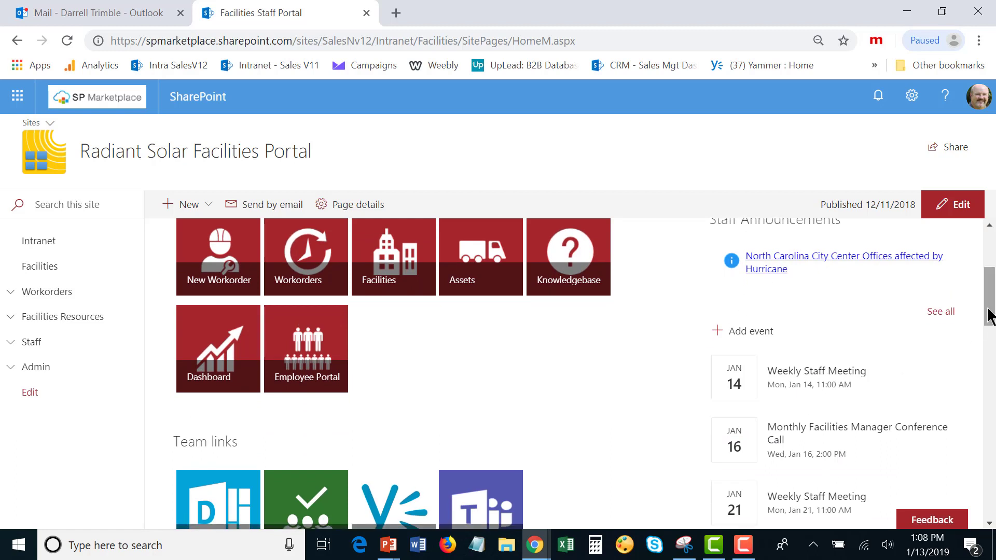
pyautogui.scroll(-3, 989, 295)
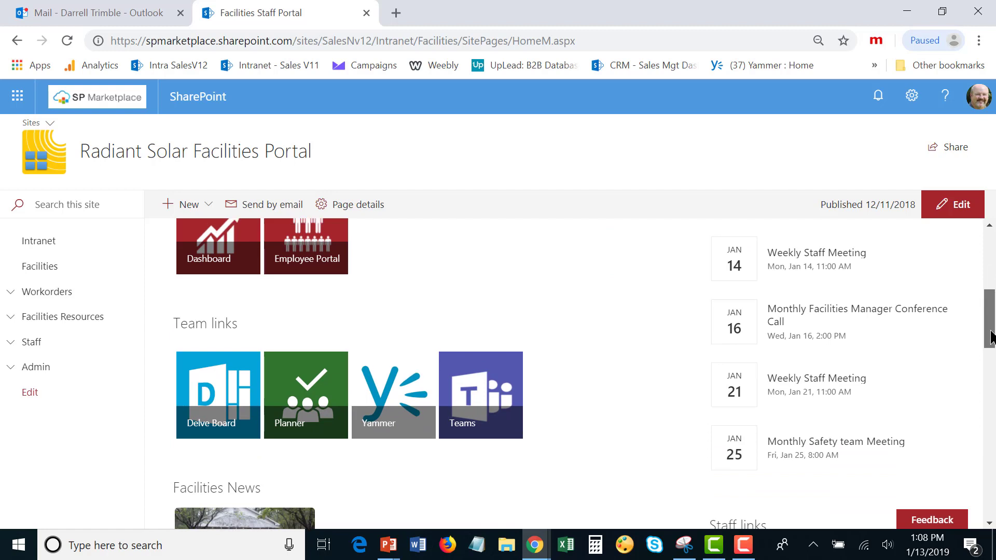
pyautogui.scroll(-2, 631, 330)
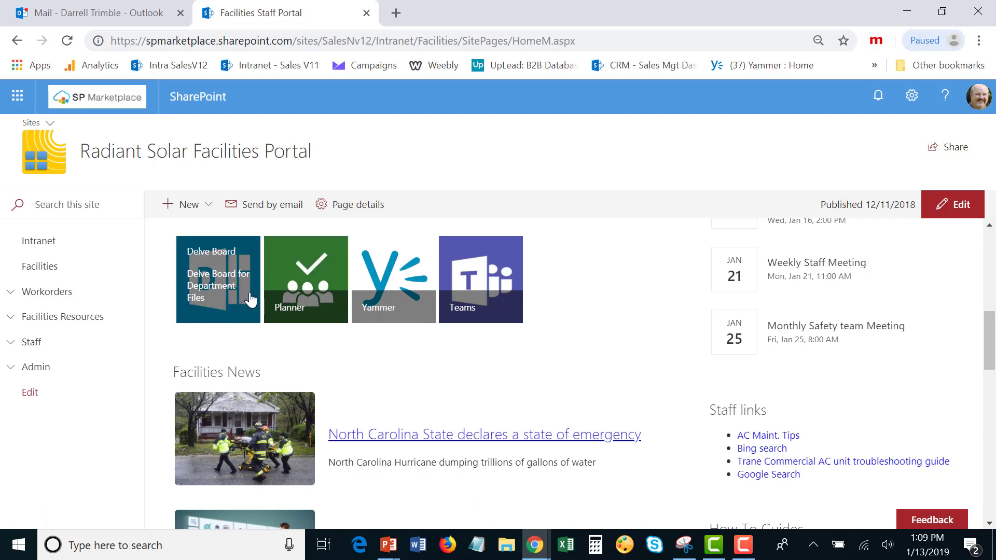
pyautogui.click(14, 103)
pyautogui.click(490, 157)
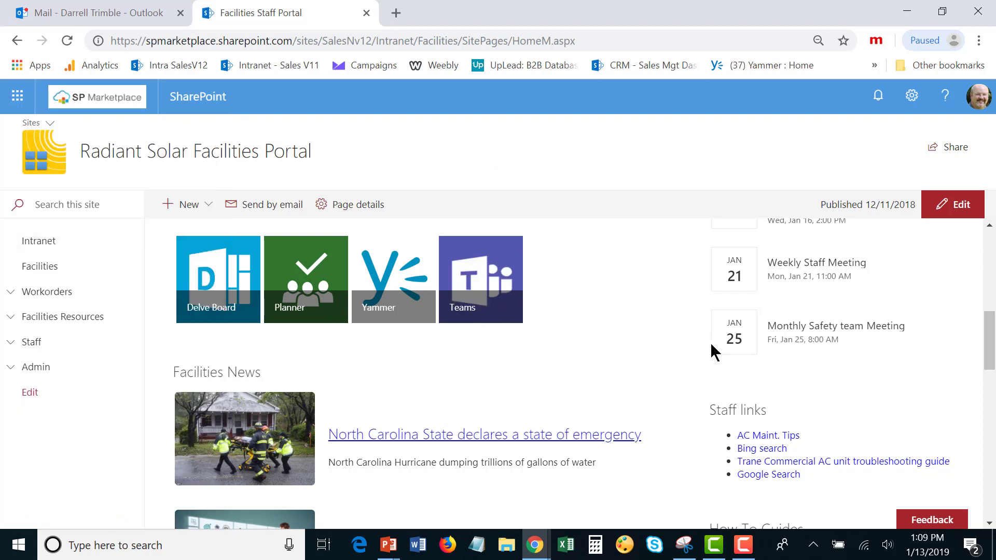
pyautogui.scroll(-3, 989, 359)
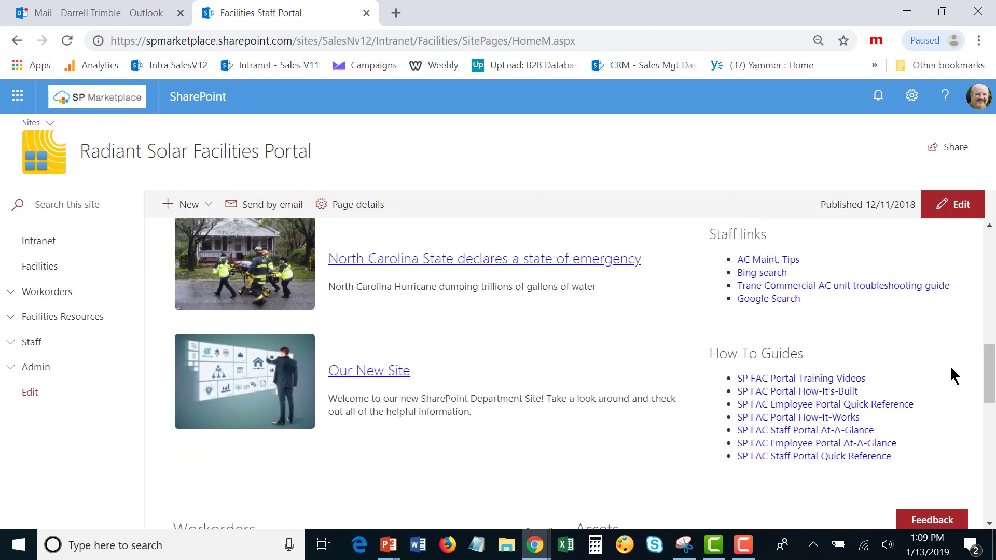
pyautogui.moveTo(989, 396); pyautogui.dragTo(990, 387)
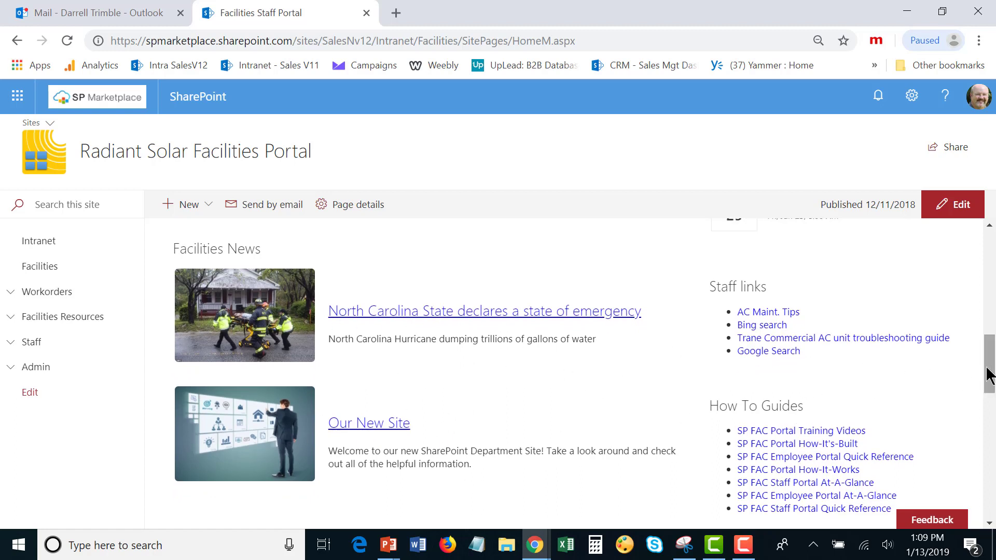
pyautogui.moveTo(990, 377); pyautogui.dragTo(991, 438)
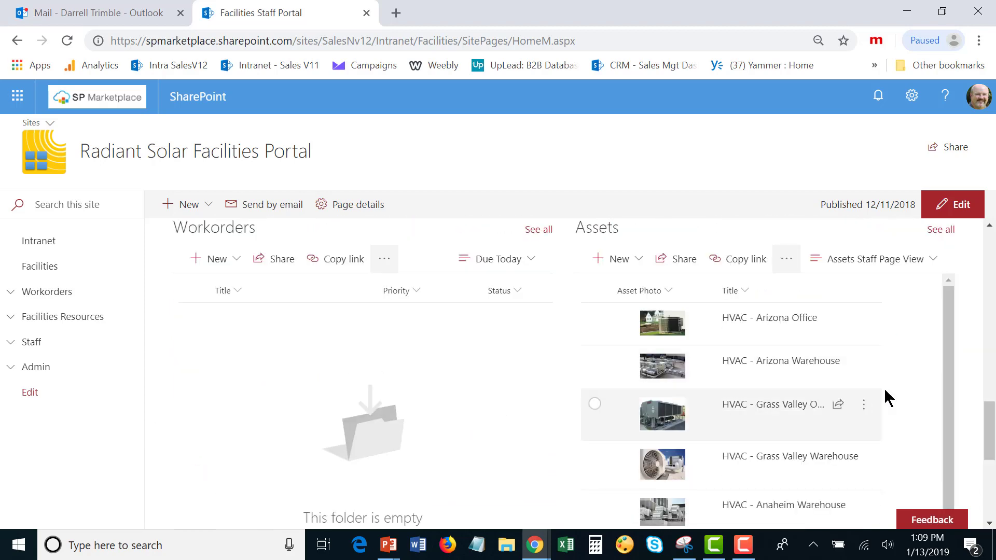
pyautogui.moveTo(991, 430); pyautogui.dragTo(993, 243)
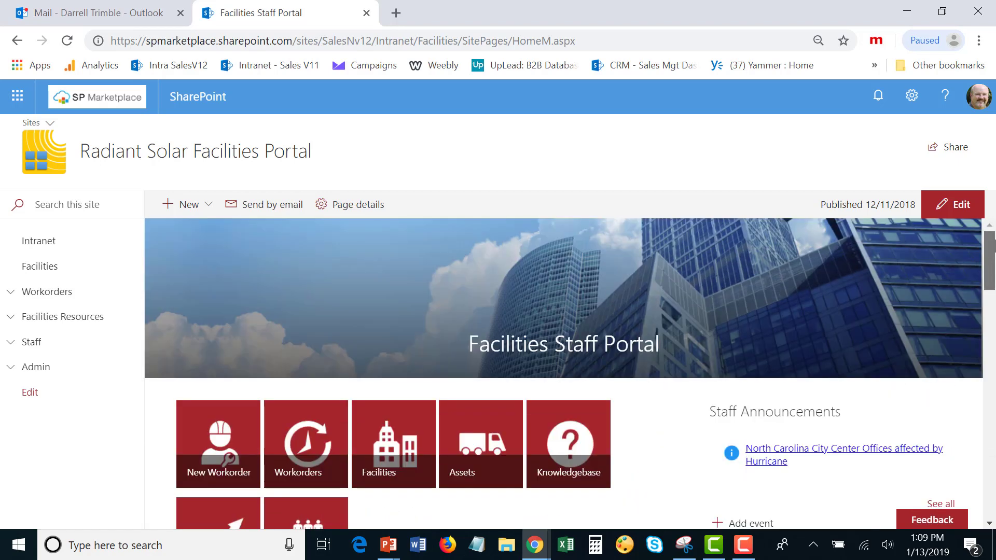
# - Expand the Workorders, Facilities Resources and Staff groups in the site navigation and look through their links
pyautogui.scroll(-2, 570, 373)
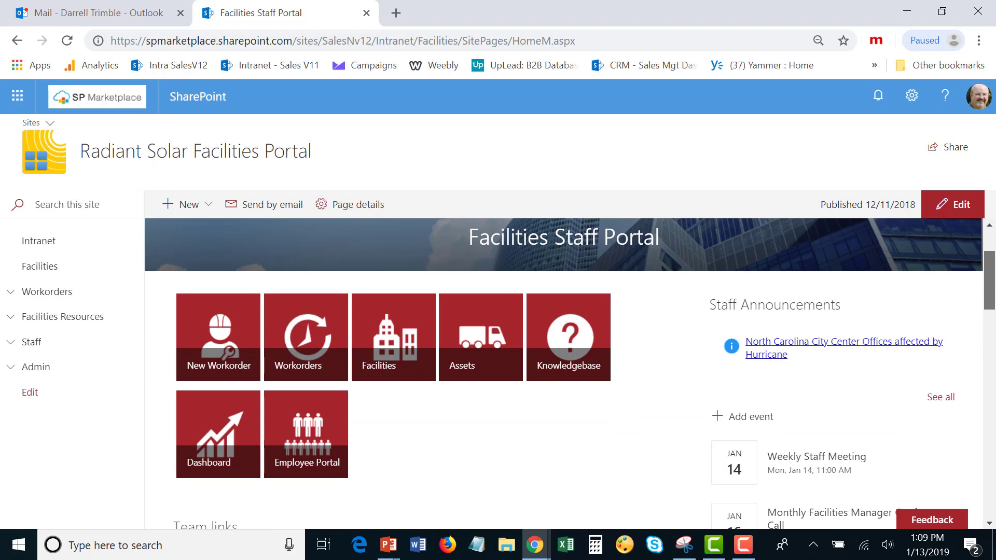
pyautogui.click(11, 296)
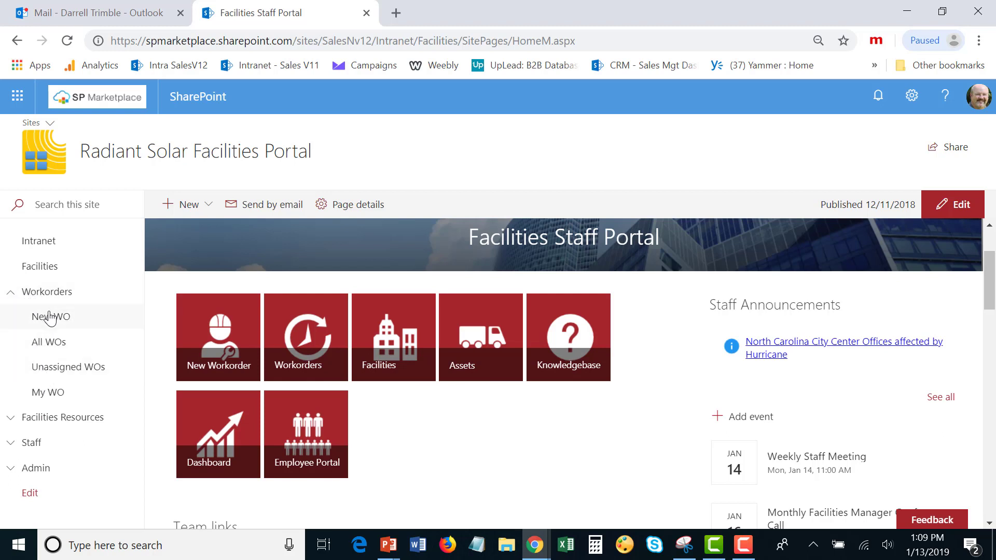
pyautogui.click(12, 420)
pyautogui.scroll(-4, 78, 402)
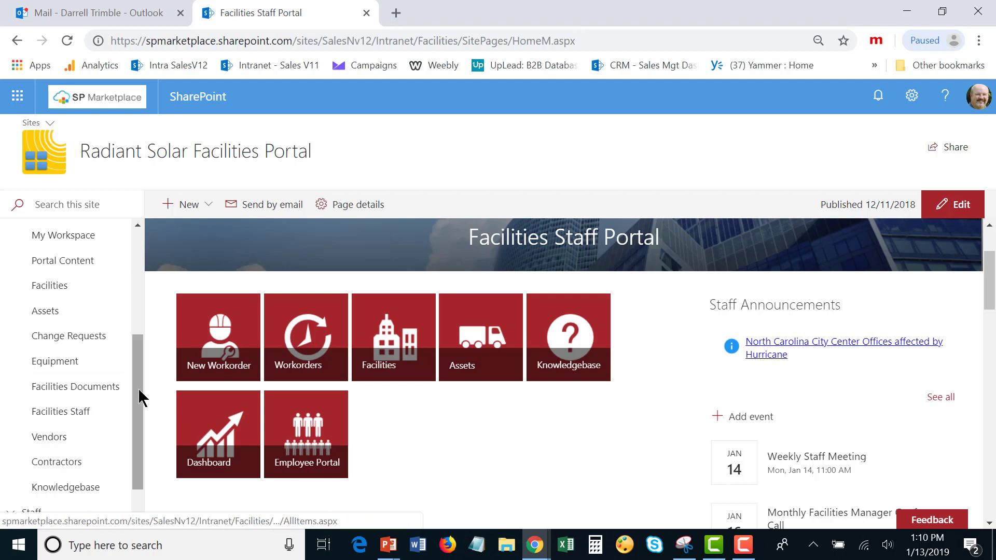
pyautogui.scroll(-1, 138, 397)
pyautogui.moveTo(139, 397); pyautogui.dragTo(136, 422)
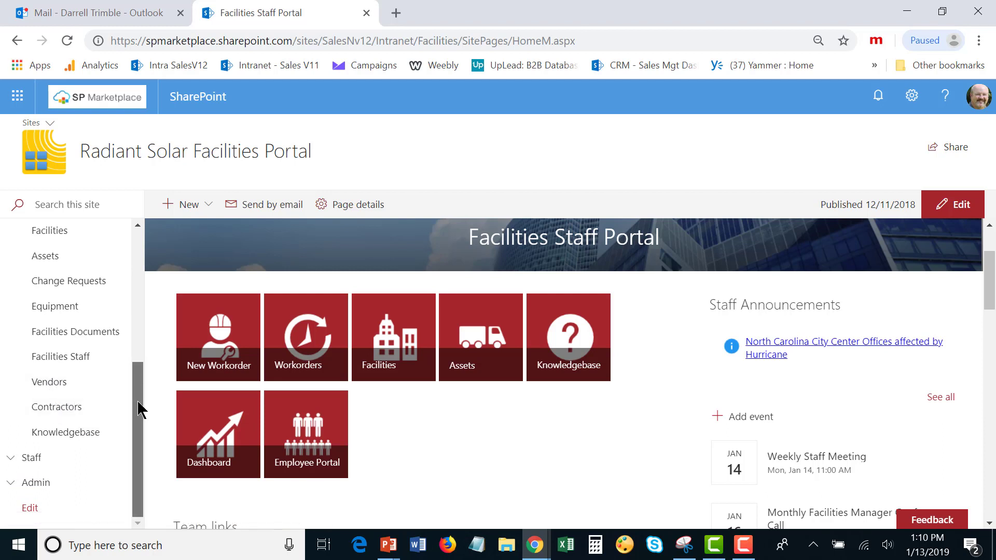
pyautogui.click(13, 463)
pyautogui.scroll(-2, 64, 441)
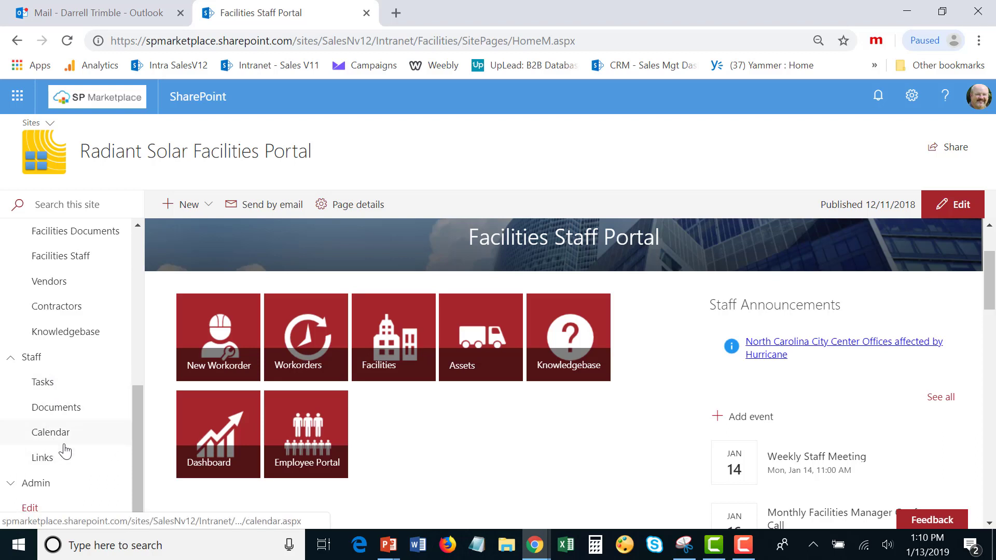
pyautogui.moveTo(138, 448); pyautogui.dragTo(141, 241)
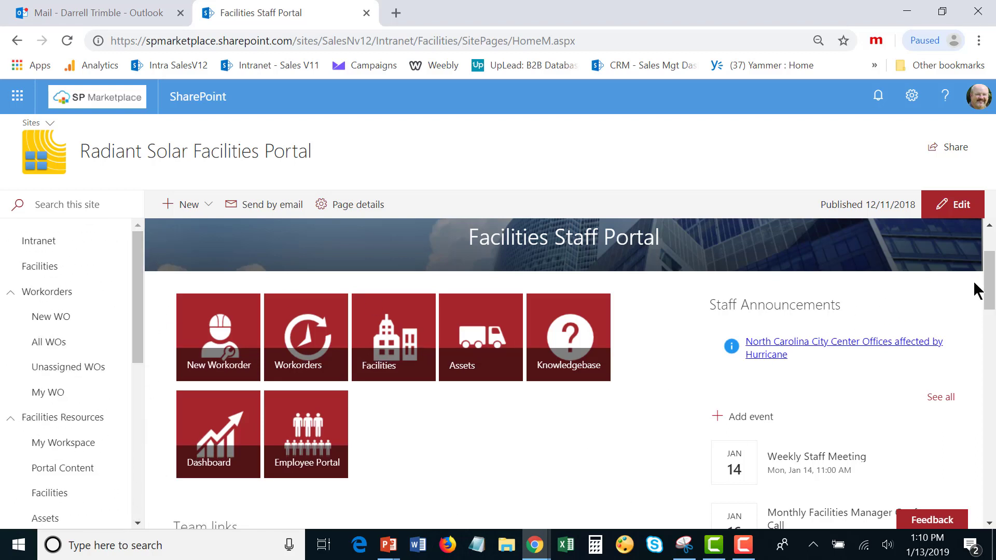
# - Open the portal's Workorders list, and switch to Outlook to read the New Workorder Submitted notification from v12Facilities
pyautogui.moveTo(988, 280); pyautogui.dragTo(991, 296)
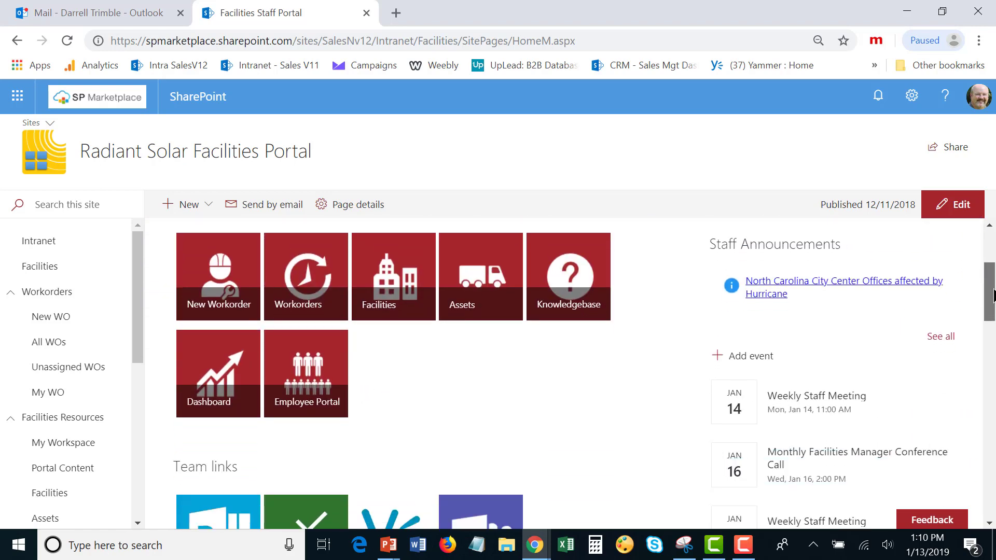
pyautogui.click(308, 280)
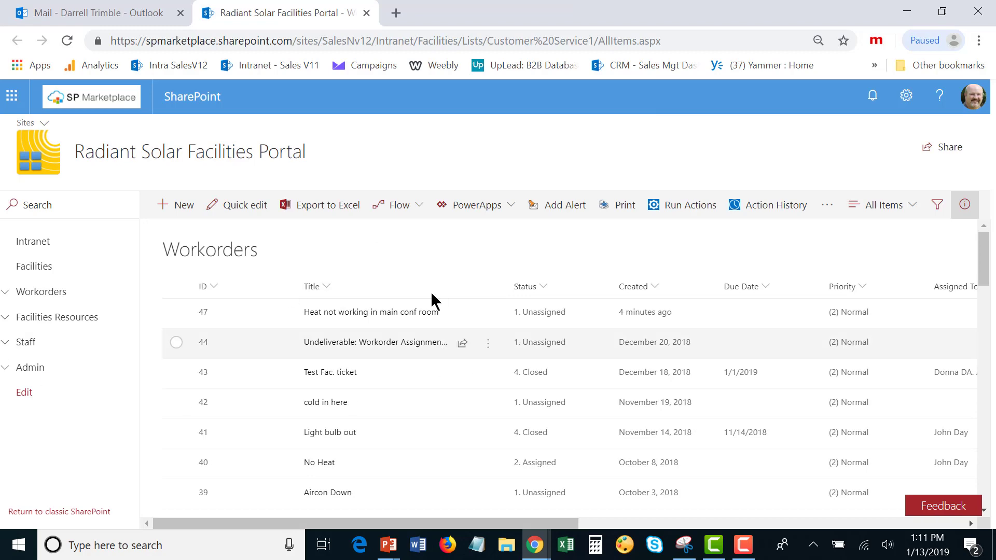
pyautogui.click(93, 15)
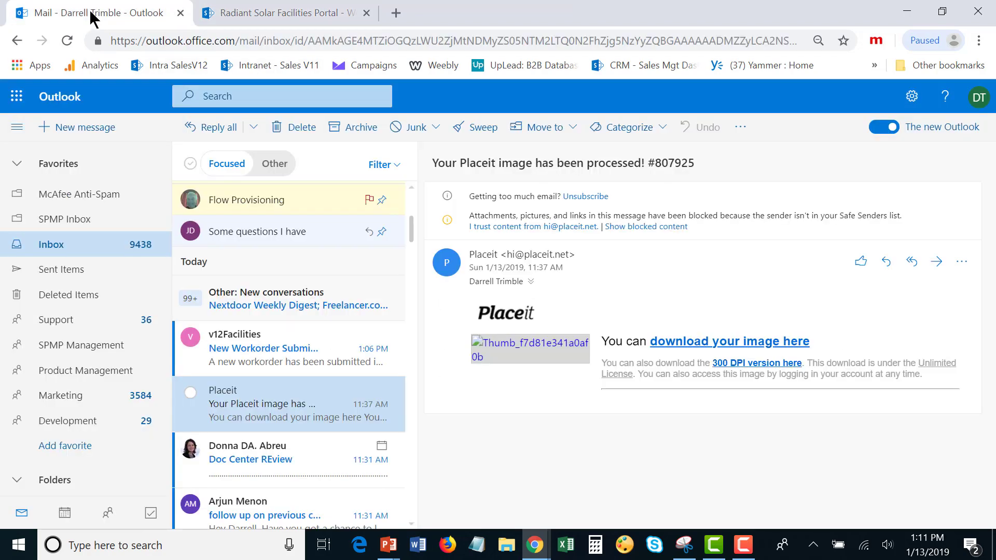
pyautogui.click(260, 347)
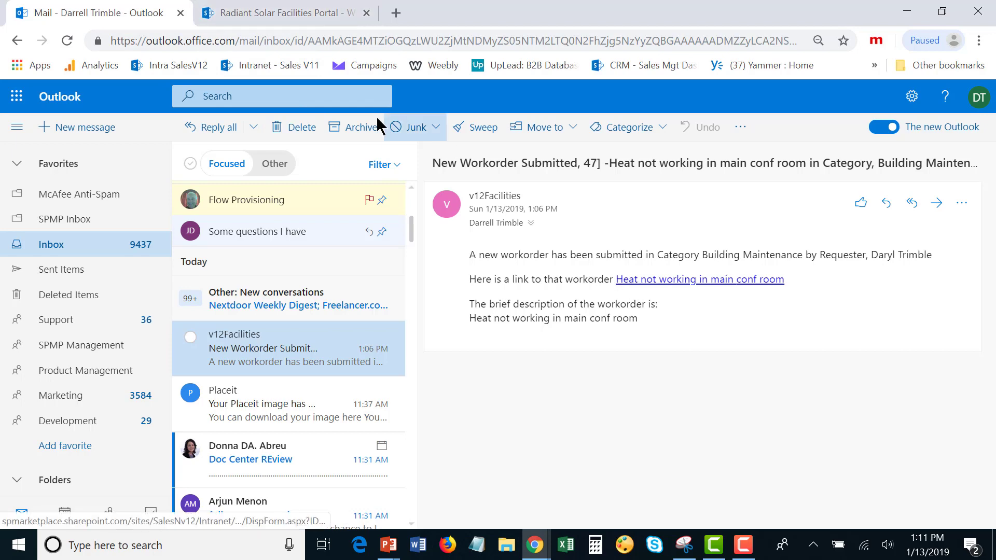
# - Return to the SharePoint Workorders list and open the workorder "Heat not working in main conf room" to view its general information
pyautogui.click(253, 15)
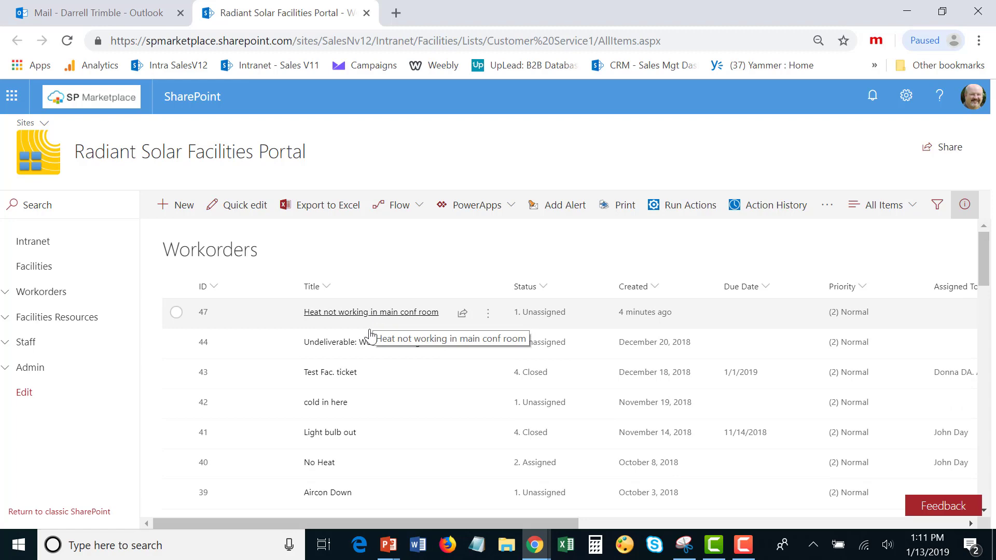
pyautogui.scroll(-6, 722, 430)
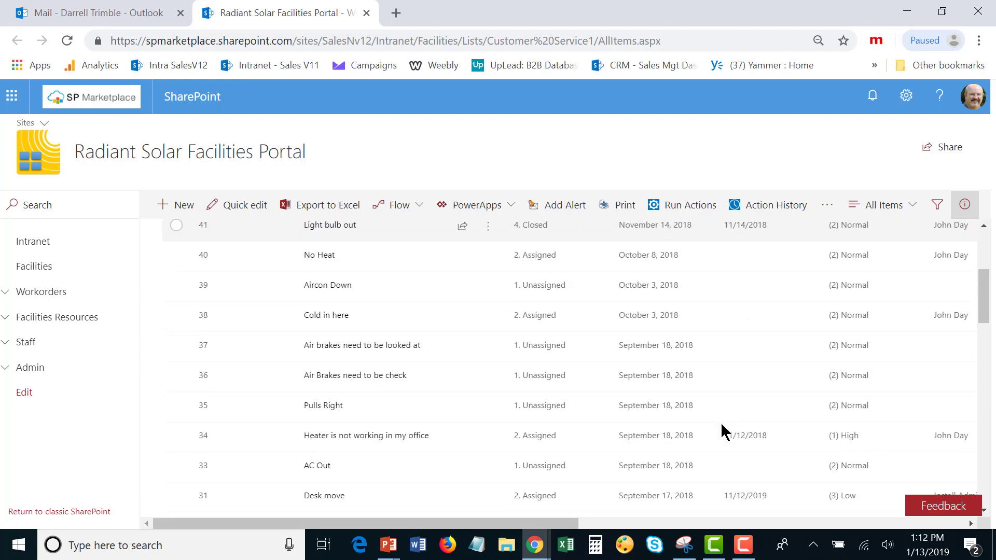
pyautogui.scroll(6, 726, 430)
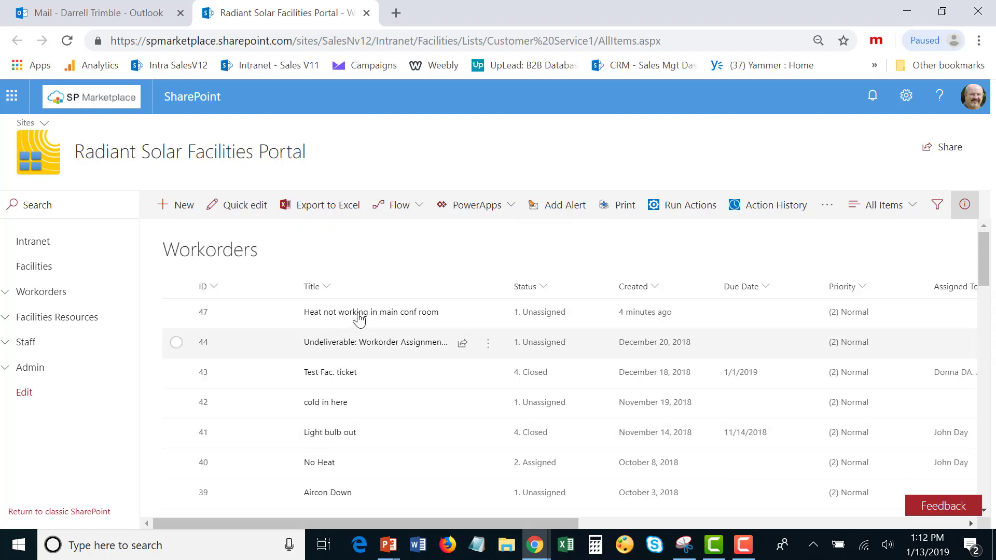
pyautogui.click(369, 312)
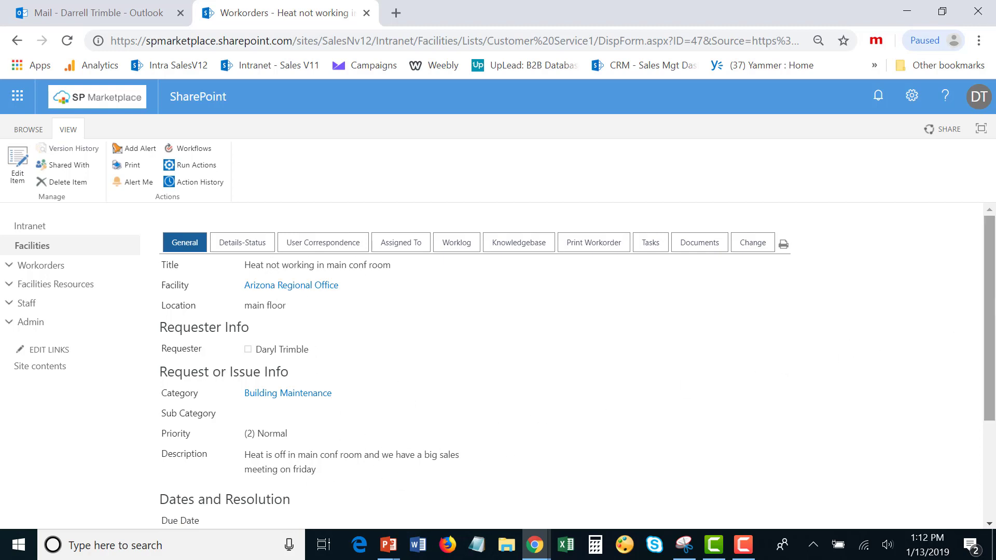
pyautogui.moveTo(991, 291)
pyautogui.mouseDown()
pyautogui.moveTo(991, 351)
pyautogui.moveTo(992, 283)
pyautogui.mouseUp()
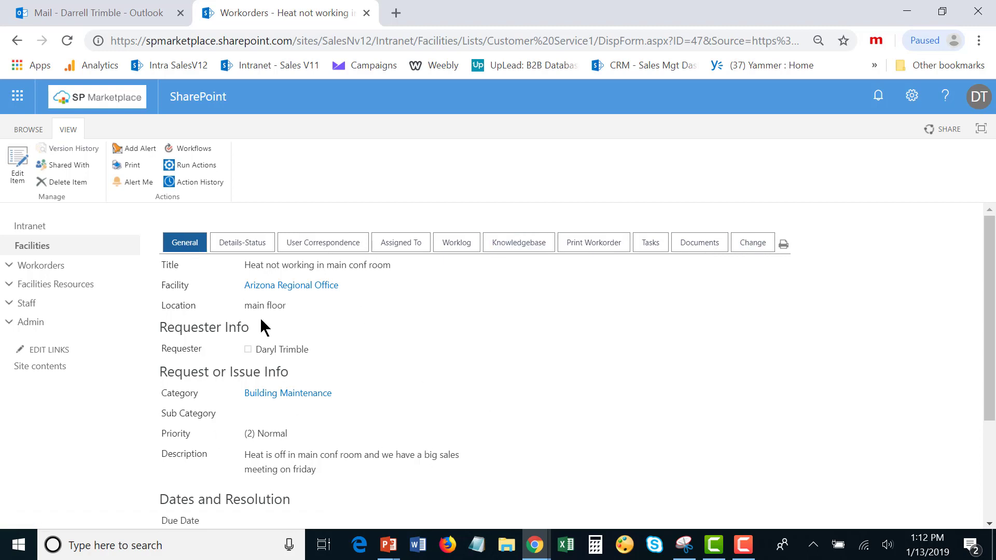
# - Review the workorder's Details-Status, Assigned To, Worklog and Knowledgebase sections
pyautogui.click(255, 251)
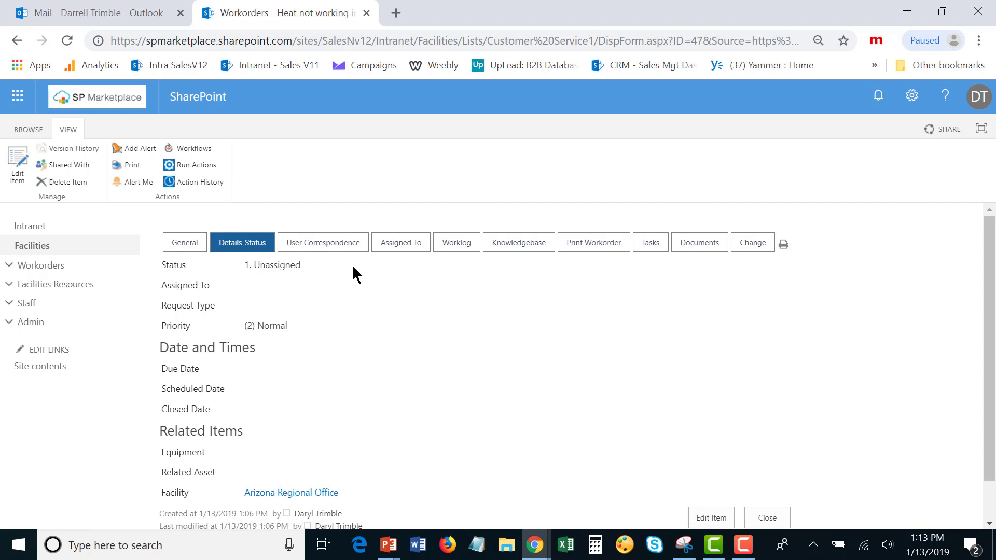
pyautogui.click(403, 249)
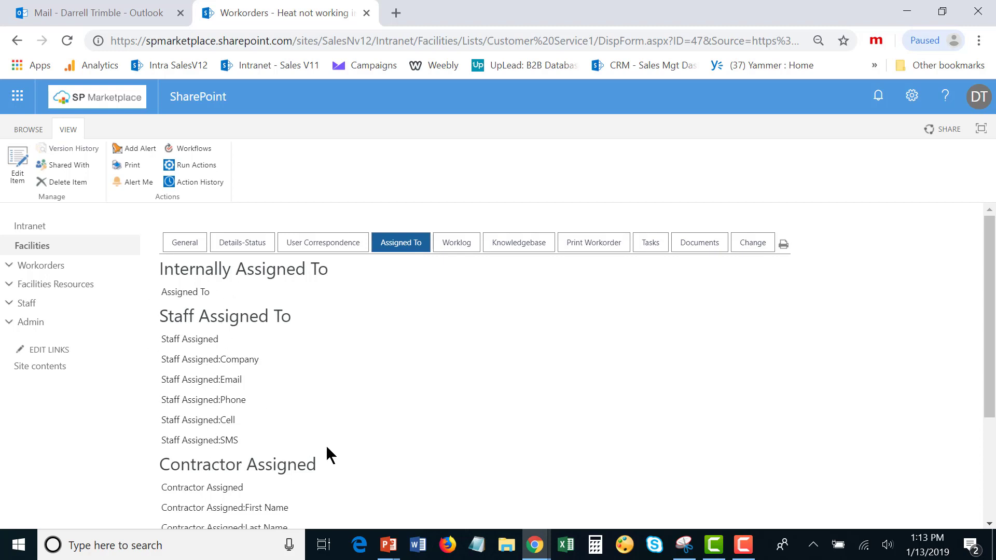
pyautogui.scroll(-3, 327, 454)
pyautogui.scroll(3, 475, 425)
pyautogui.click(470, 253)
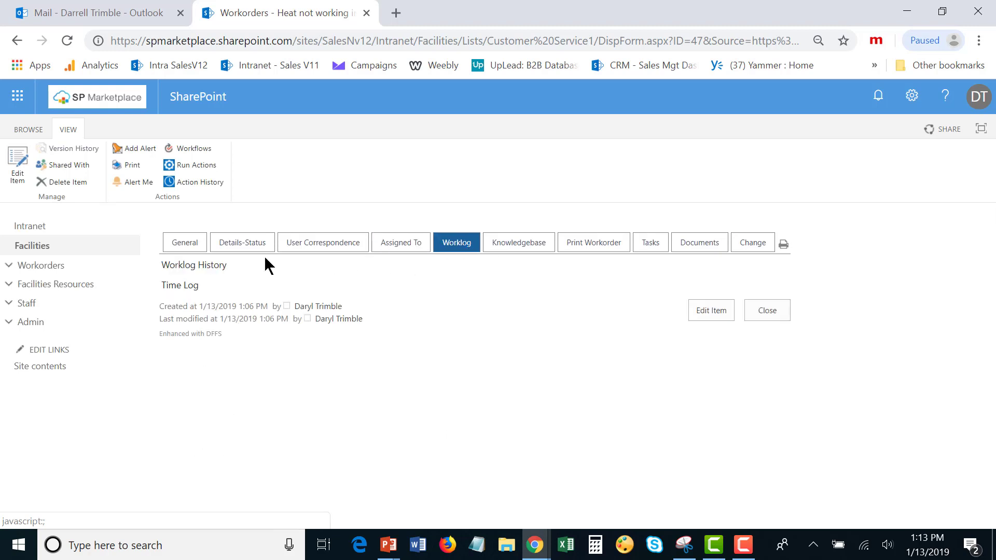
pyautogui.click(537, 251)
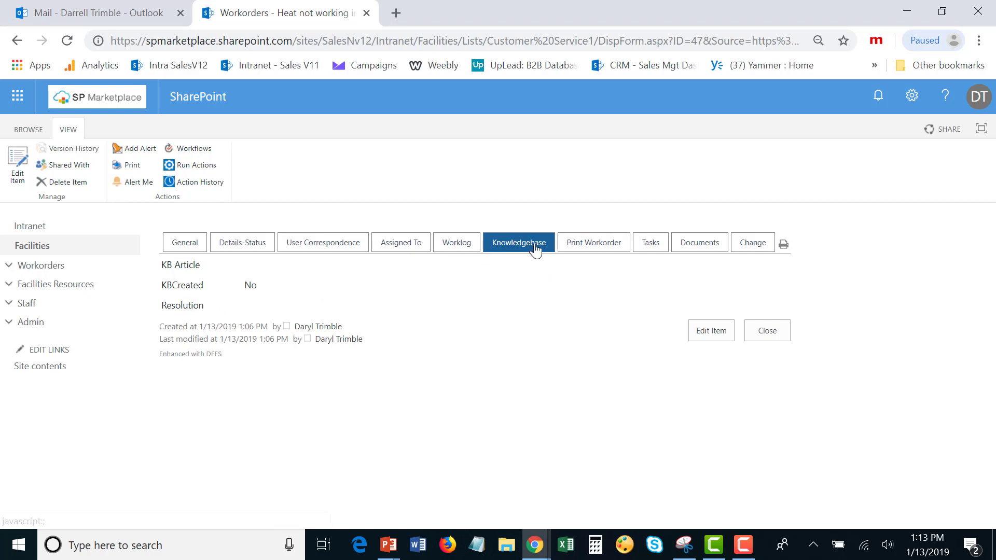
# - Review the full Print Workorder layout of the heating workorder, down to the technician's work notes
pyautogui.click(602, 250)
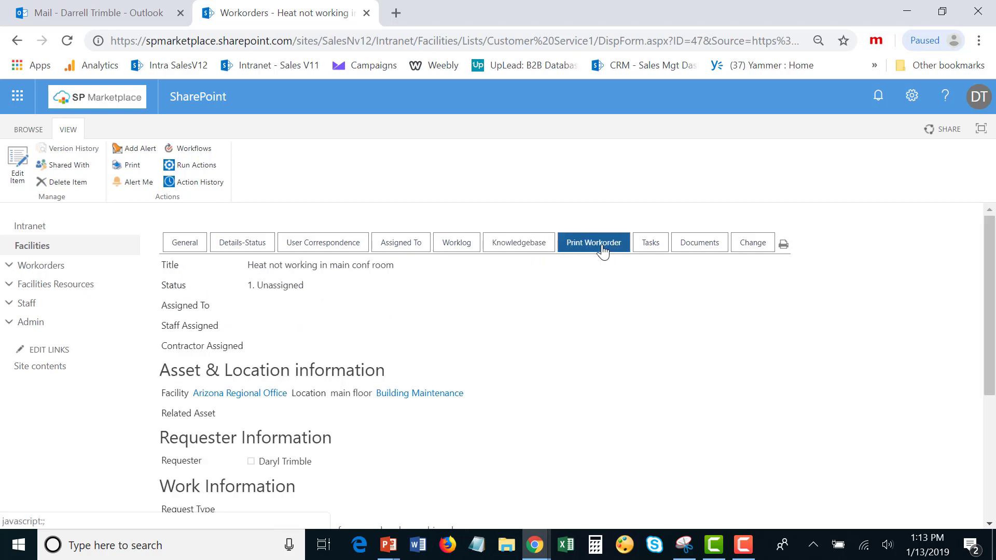
pyautogui.scroll(-4, 546, 367)
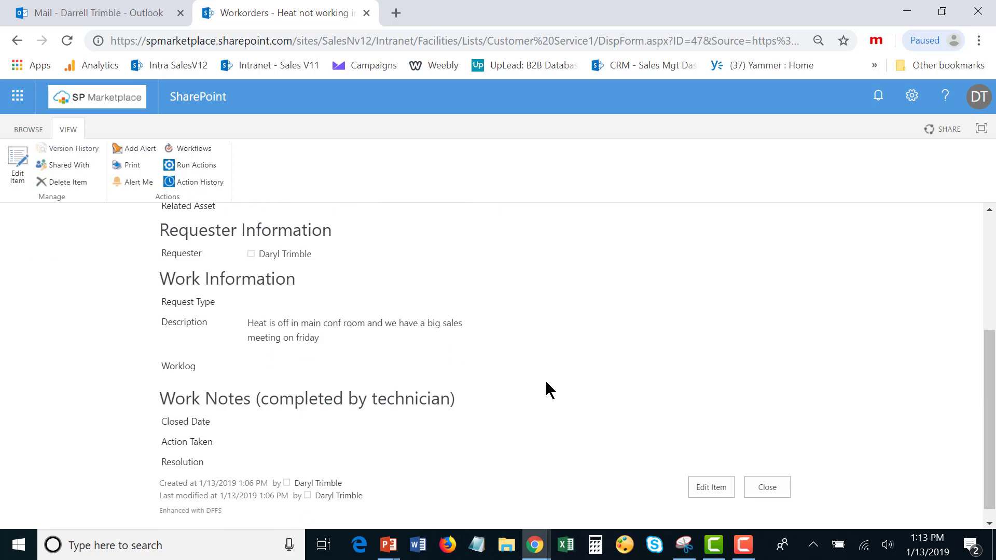
pyautogui.scroll(2, 546, 389)
pyautogui.scroll(2, 552, 395)
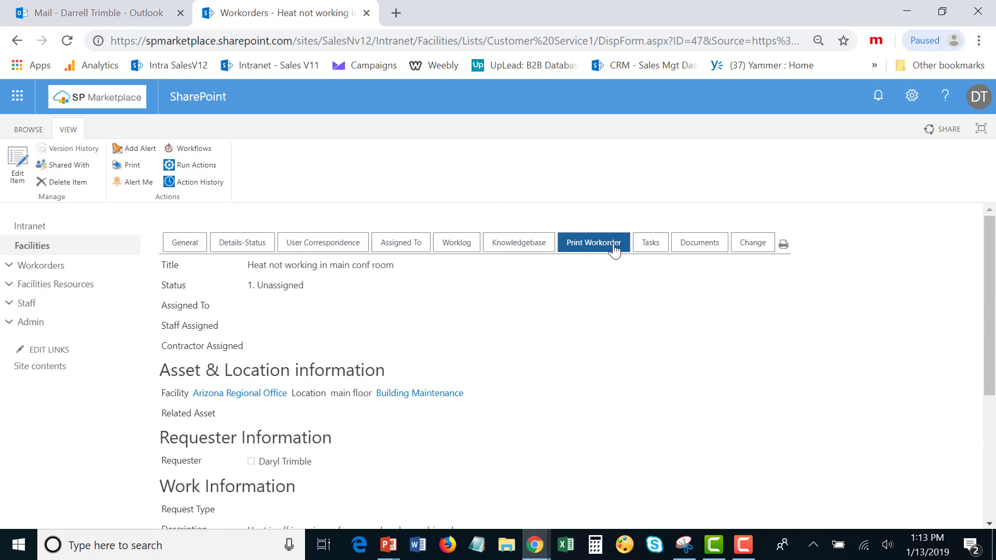
# - View the workorder's Tasks, Documents and Change sections, and return to its General section
pyautogui.click(652, 252)
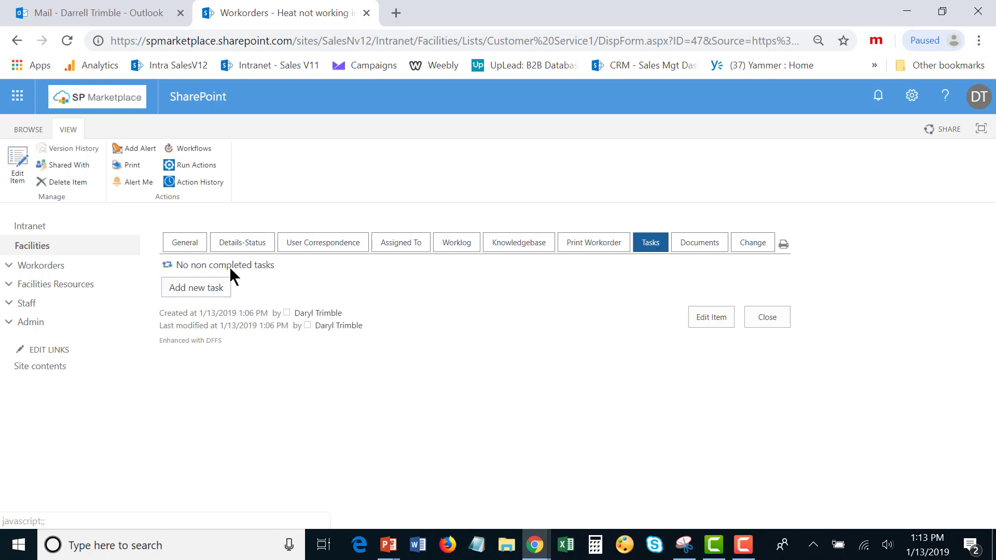
pyautogui.click(692, 249)
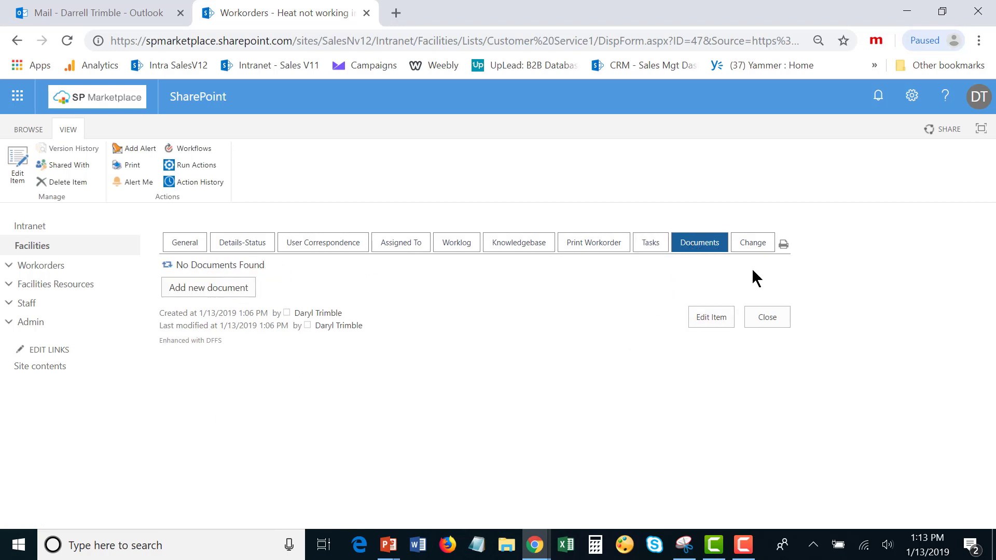
pyautogui.click(748, 251)
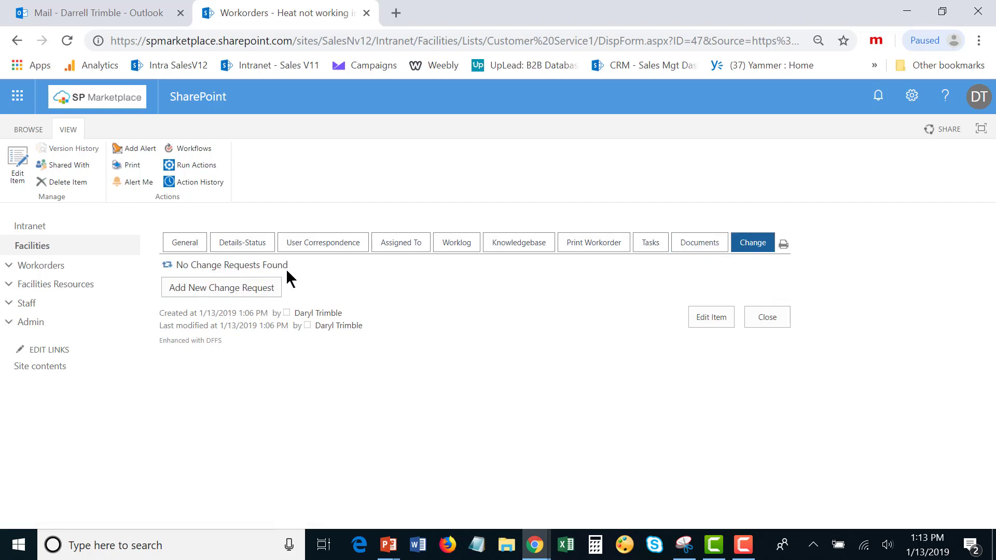
pyautogui.click(186, 248)
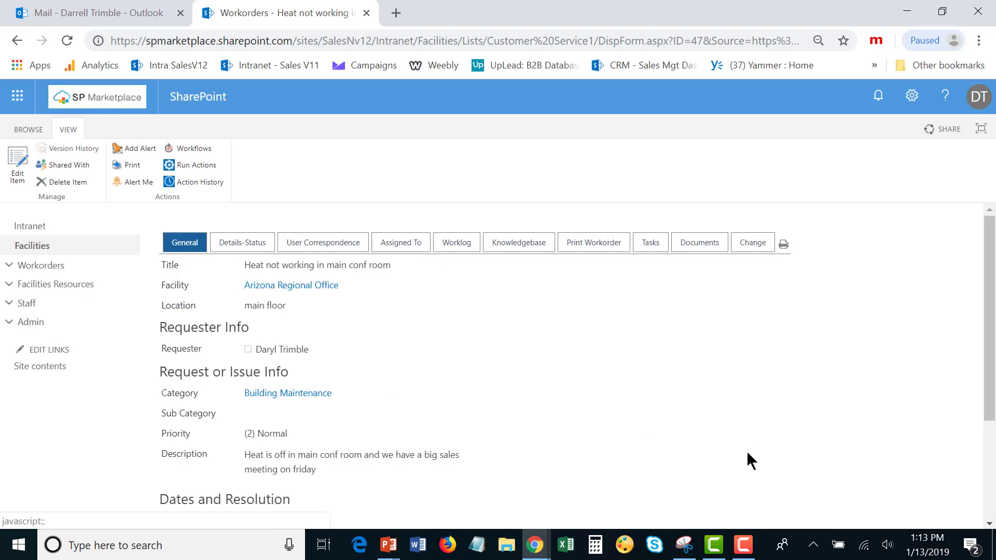
# - Open the heating workorder for editing and, under Details-Status, set its status to 2. Assigned and request type to Problem
pyautogui.scroll(-3, 750, 428)
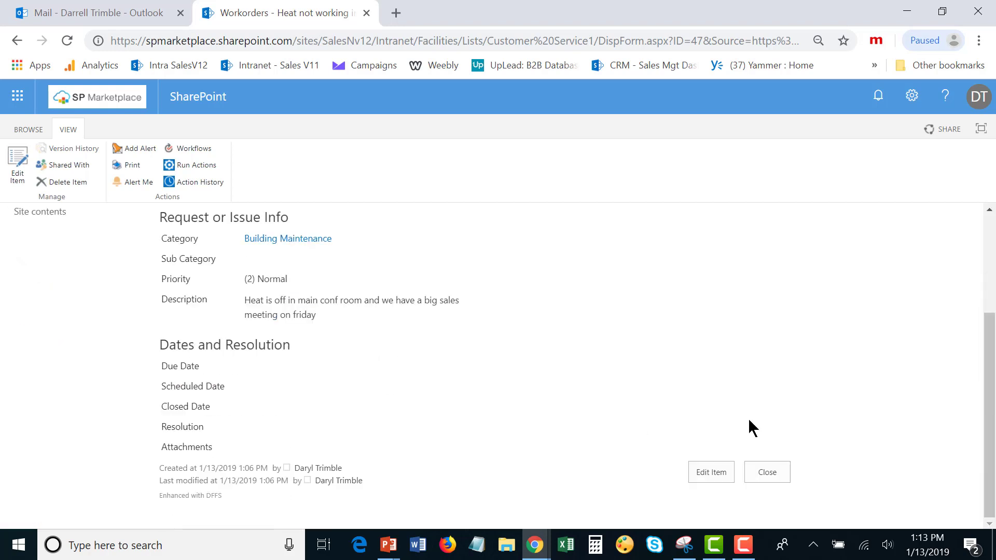
pyautogui.click(705, 471)
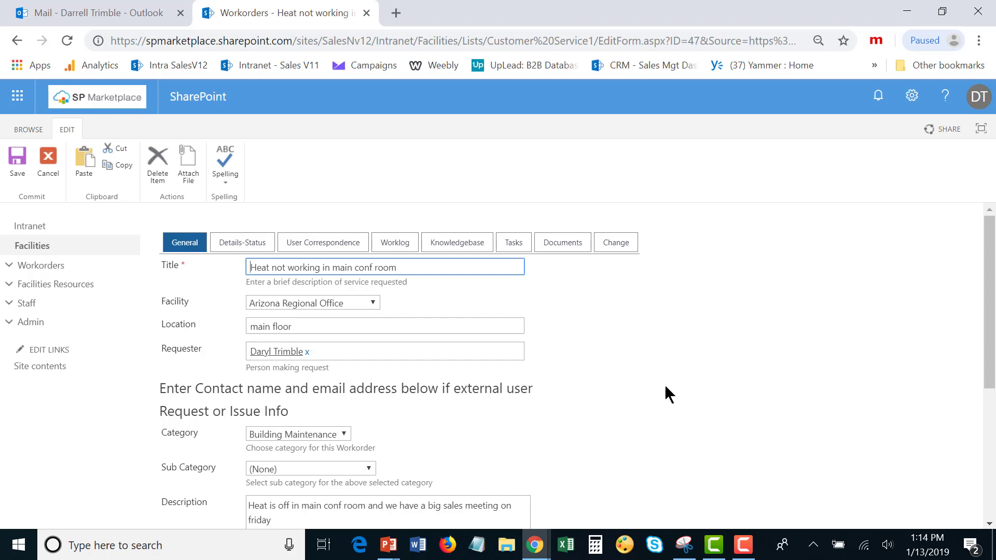
pyautogui.click(240, 243)
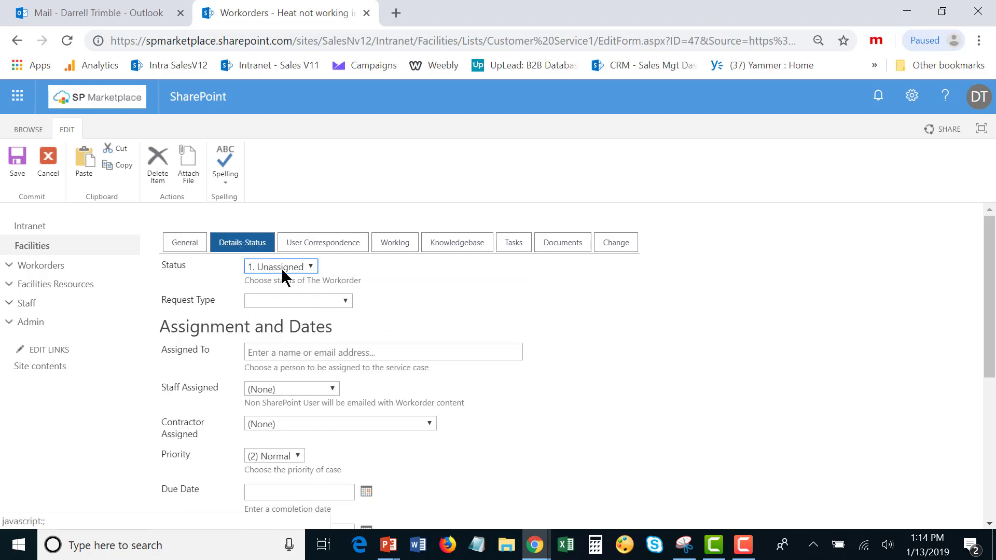
pyautogui.click(308, 266)
pyautogui.click(288, 313)
pyautogui.click(344, 301)
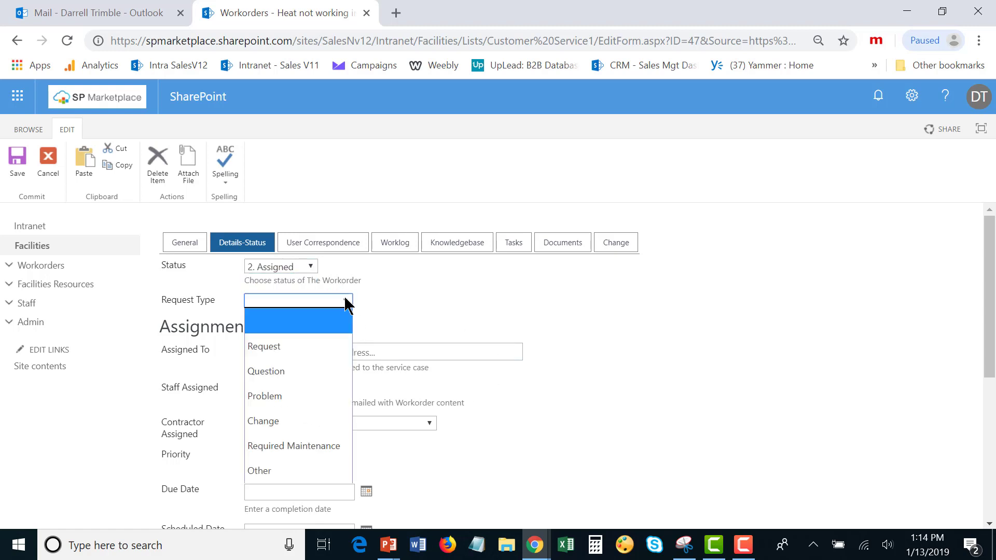
pyautogui.click(282, 395)
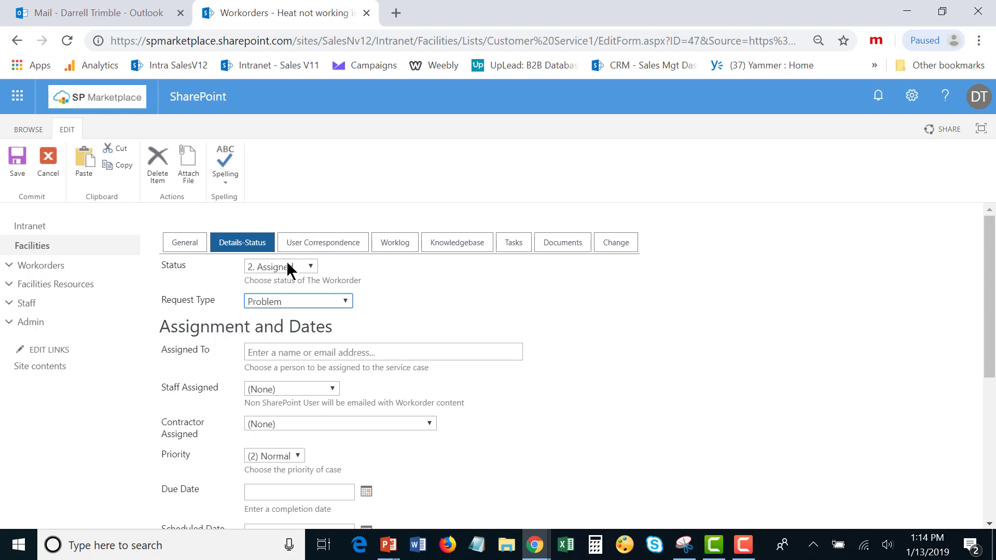
# - Enter the facilities technician's name under Assigned To and look over the available contractors, leaving Contractor Assigned at (None)
pyautogui.click(306, 352)
pyautogui.write('t')
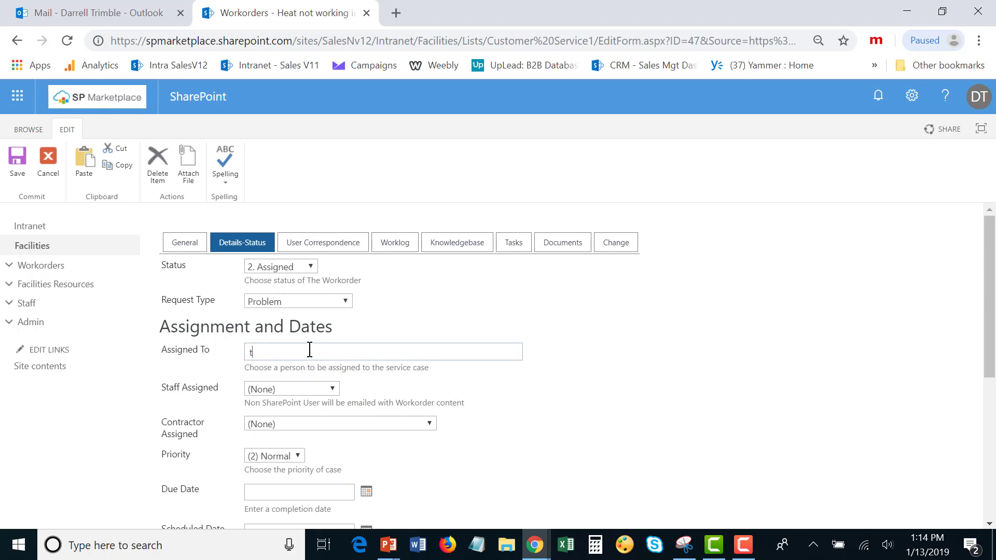
pyautogui.write('omf')
pyautogui.click(338, 386)
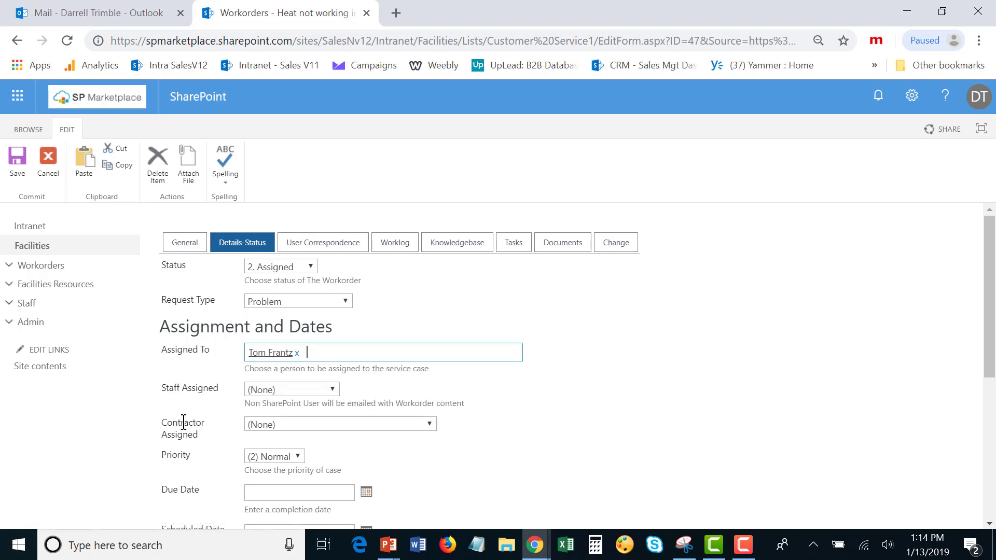
pyautogui.click(429, 426)
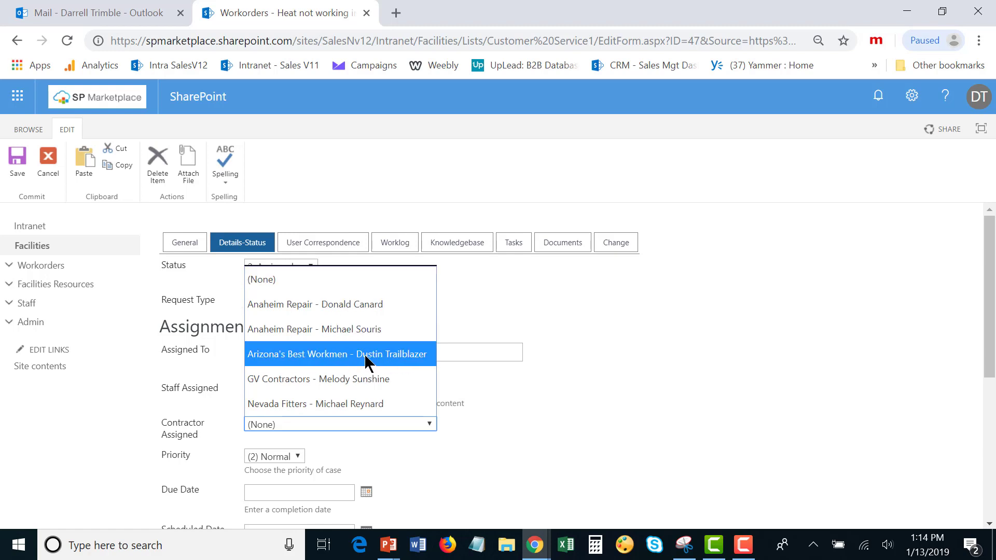
pyautogui.click(637, 462)
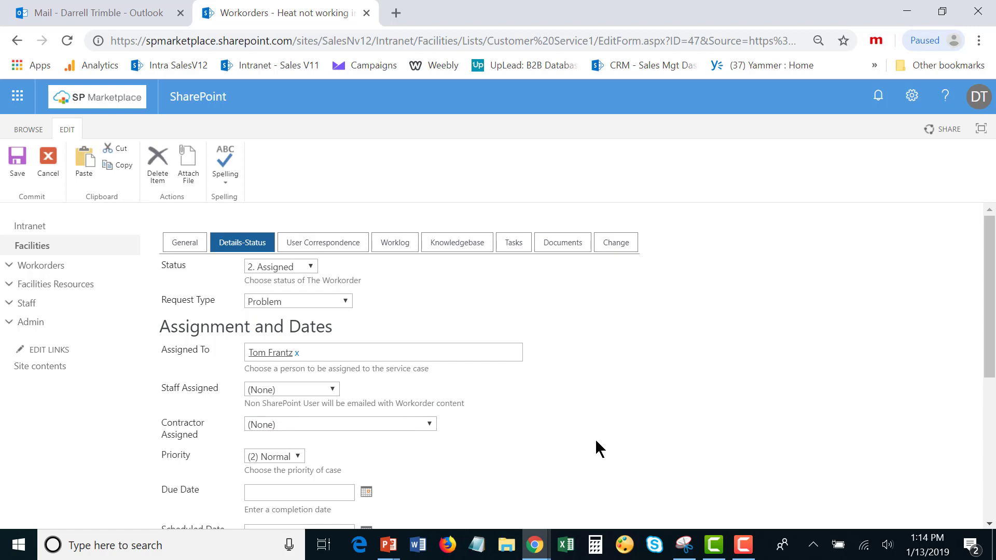
# - Set the workorder's Related Asset to 0010012HVAC - Arizona Office
pyautogui.scroll(-4, 591, 436)
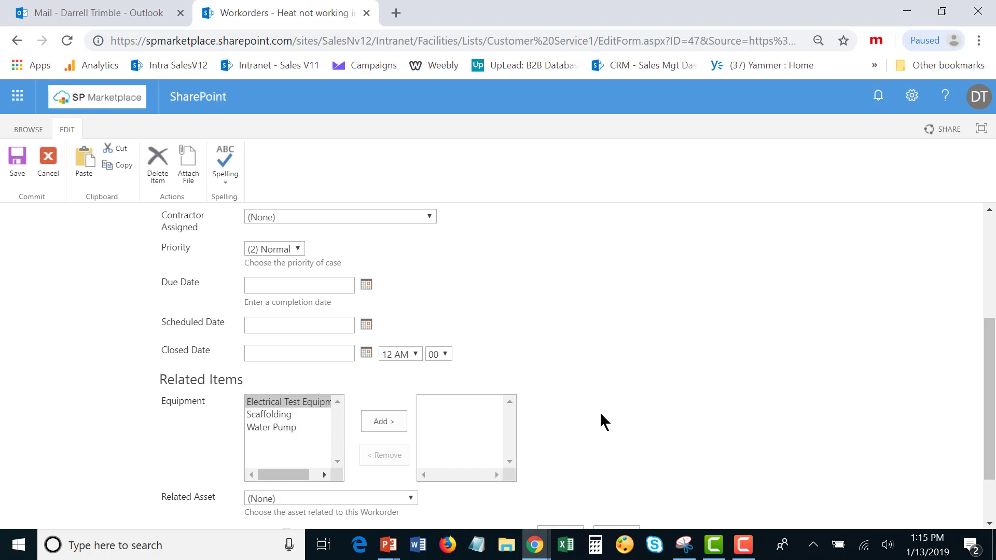
pyautogui.moveTo(989, 345); pyautogui.dragTo(988, 383)
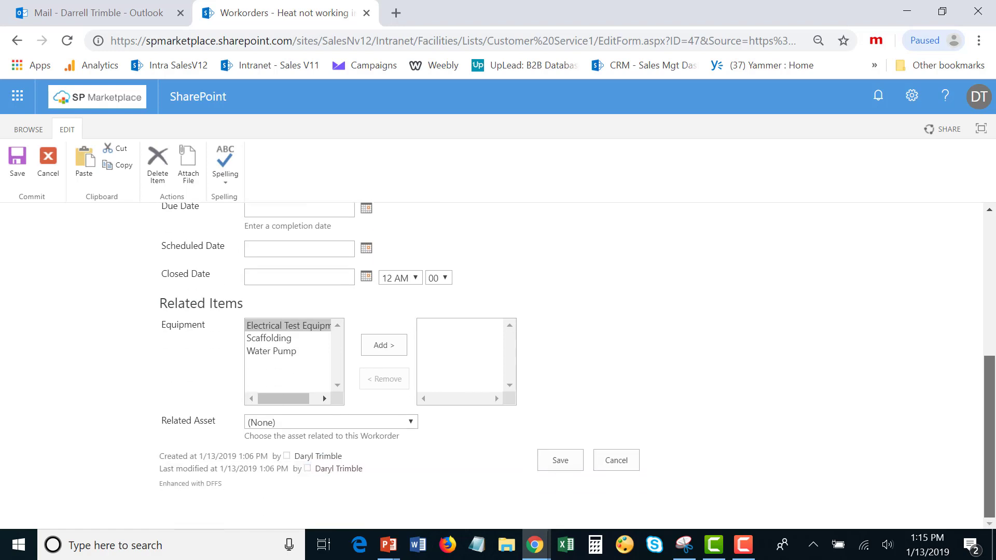
pyautogui.click(410, 422)
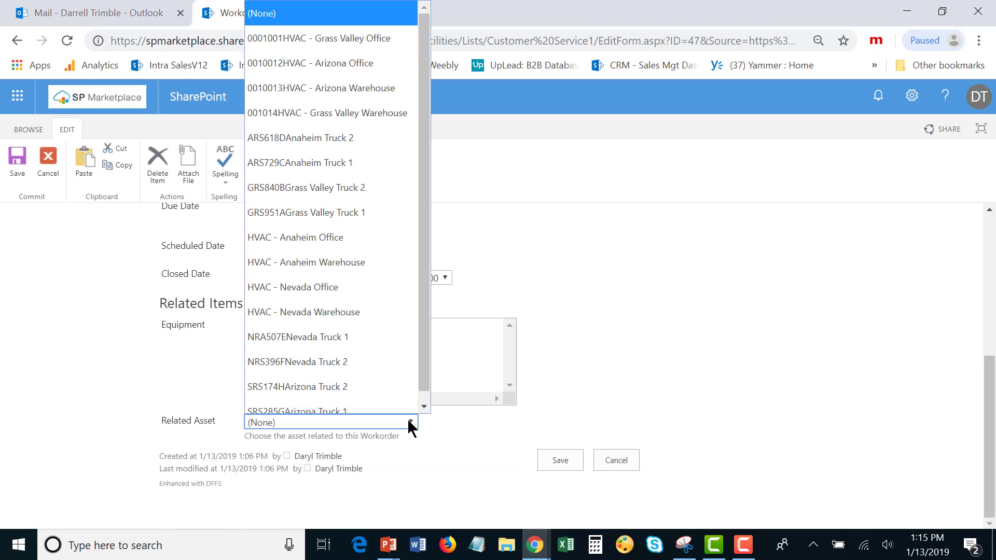
pyautogui.click(352, 55)
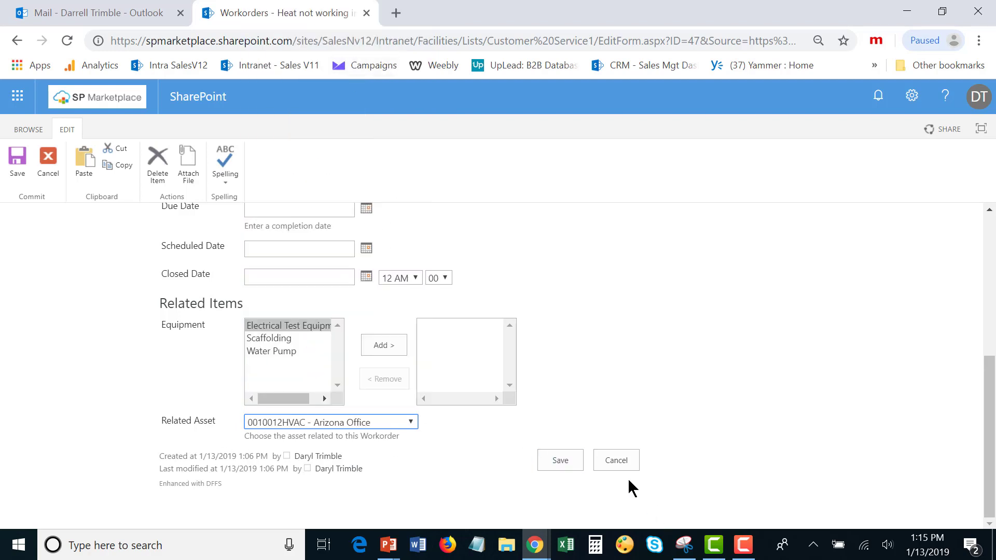
# - Enter "Check the Thermastadt." in the workorder's Worklog and save the workorder
pyautogui.scroll(5, 788, 465)
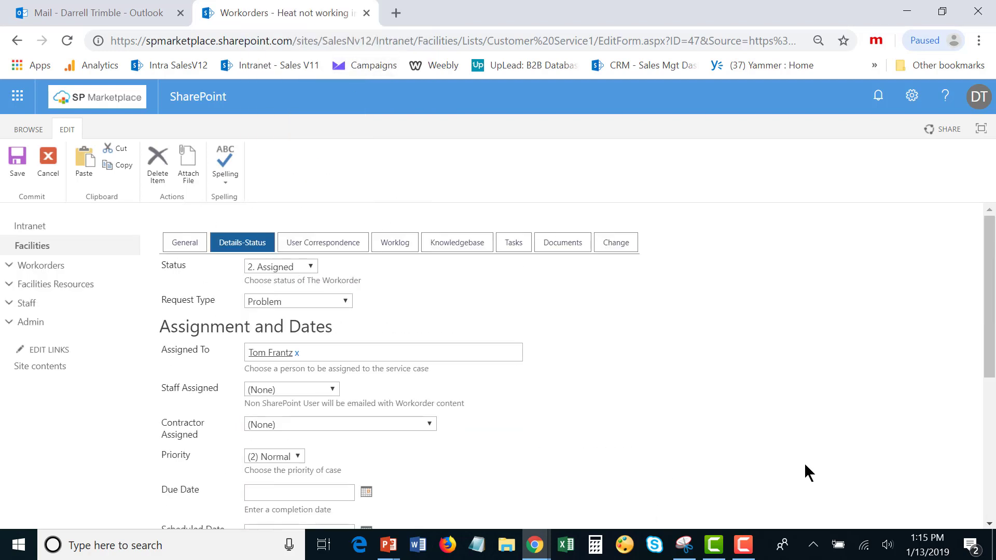
pyautogui.click(399, 248)
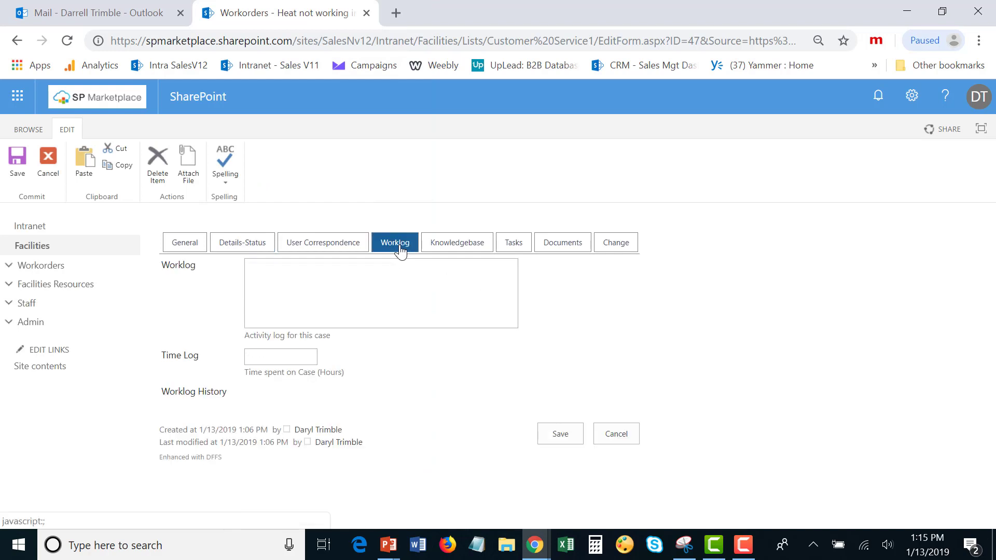
pyautogui.click(313, 273)
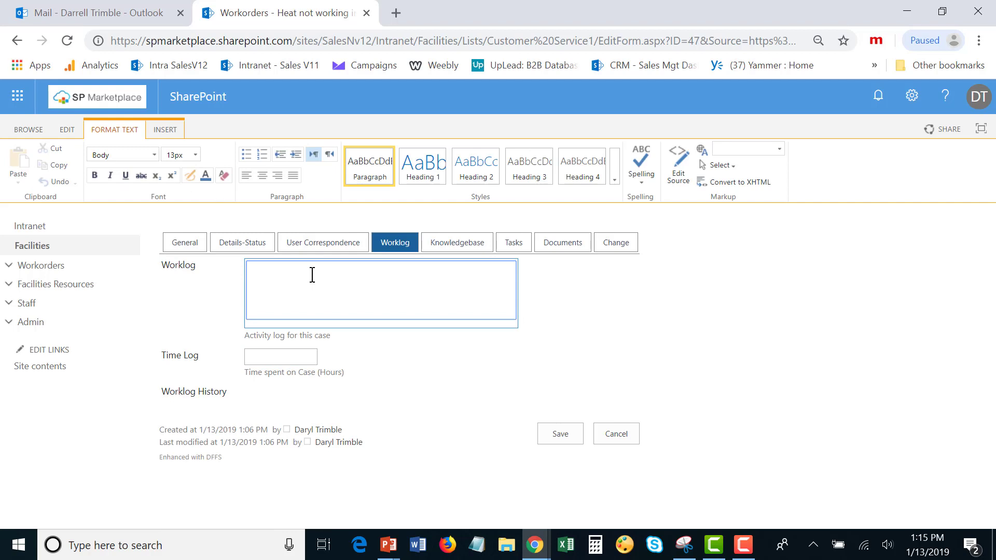
pyautogui.write('Check the Thermastadt.')
pyautogui.click(568, 434)
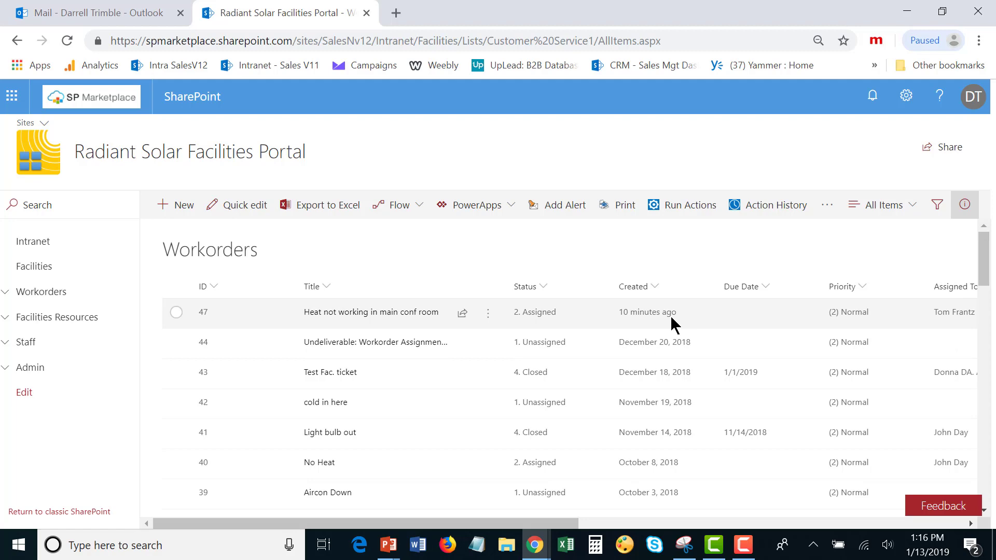
# - Return to the Facilities Staff Portal home page and open "Heat not working in main conf room" from the list of all workorders
pyautogui.hotkey('alt', 'Left')
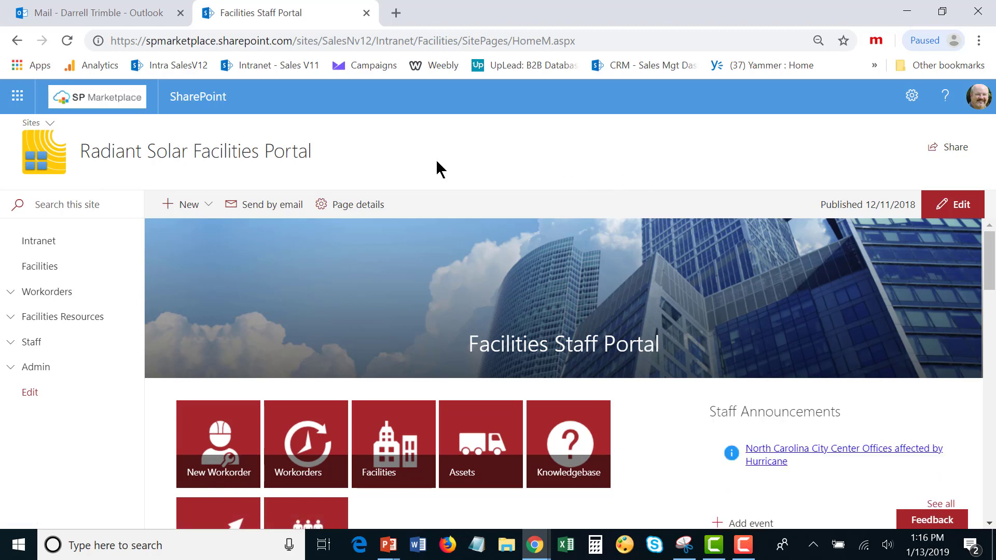
pyautogui.moveTo(989, 263)
pyautogui.mouseDown()
pyautogui.moveTo(992, 435)
pyautogui.moveTo(992, 283)
pyautogui.mouseUp()
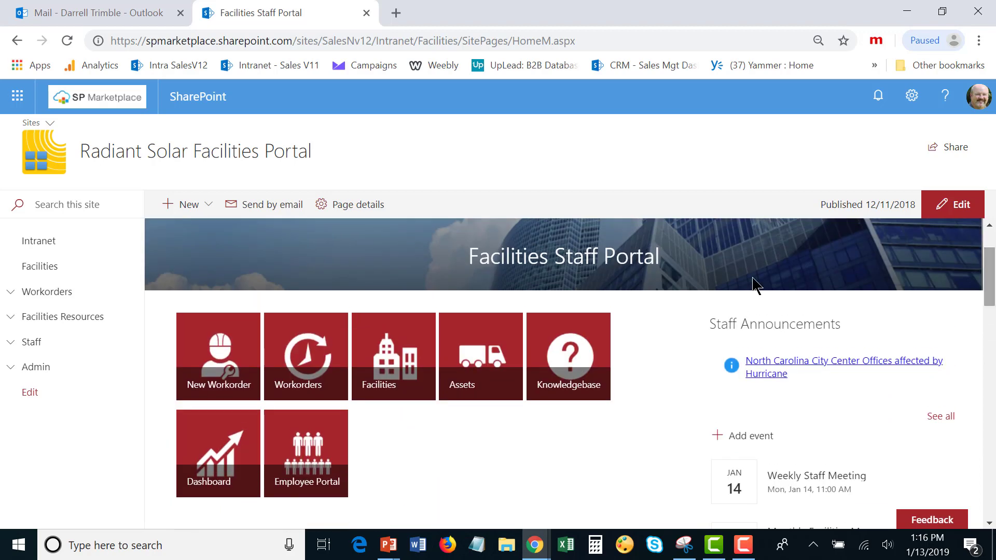
pyautogui.click(11, 294)
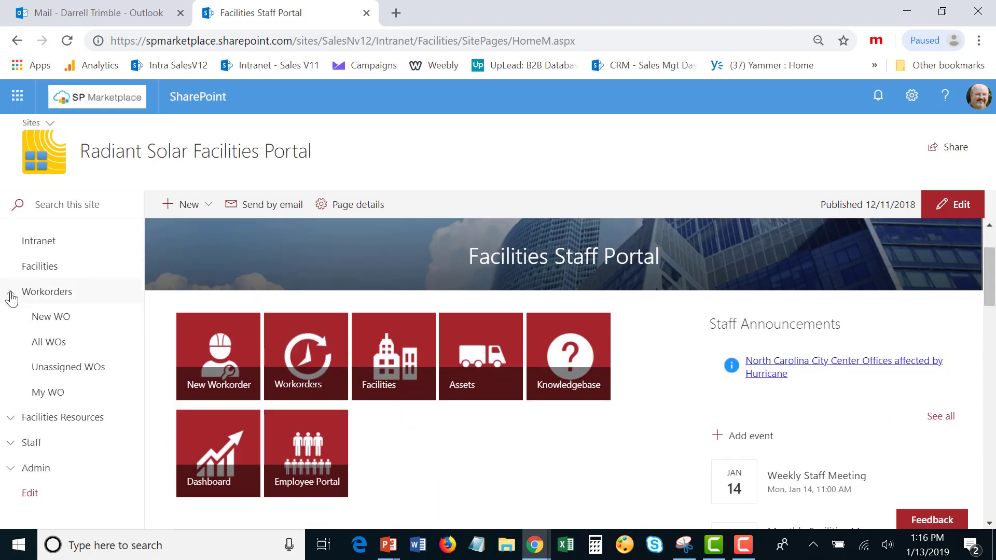
pyautogui.click(61, 351)
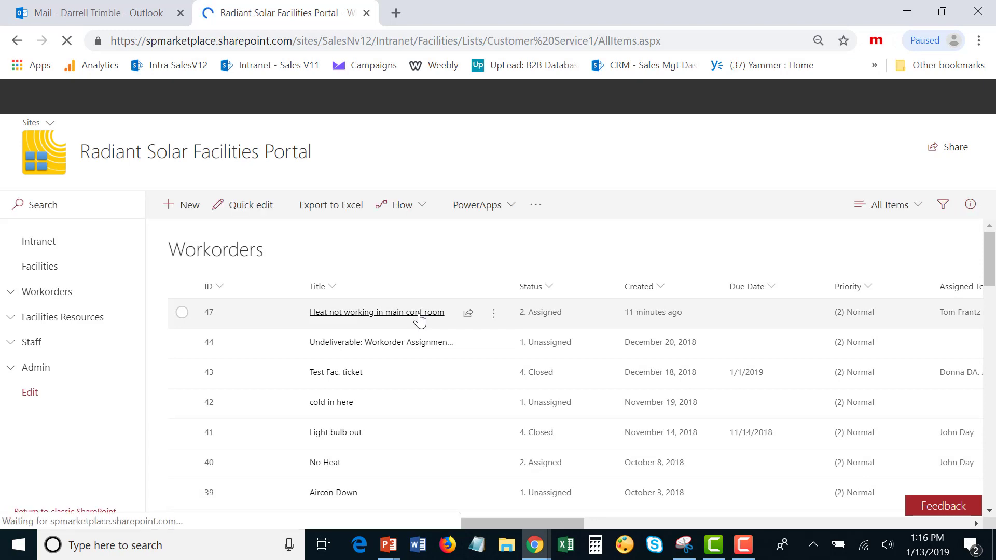
pyautogui.click(420, 312)
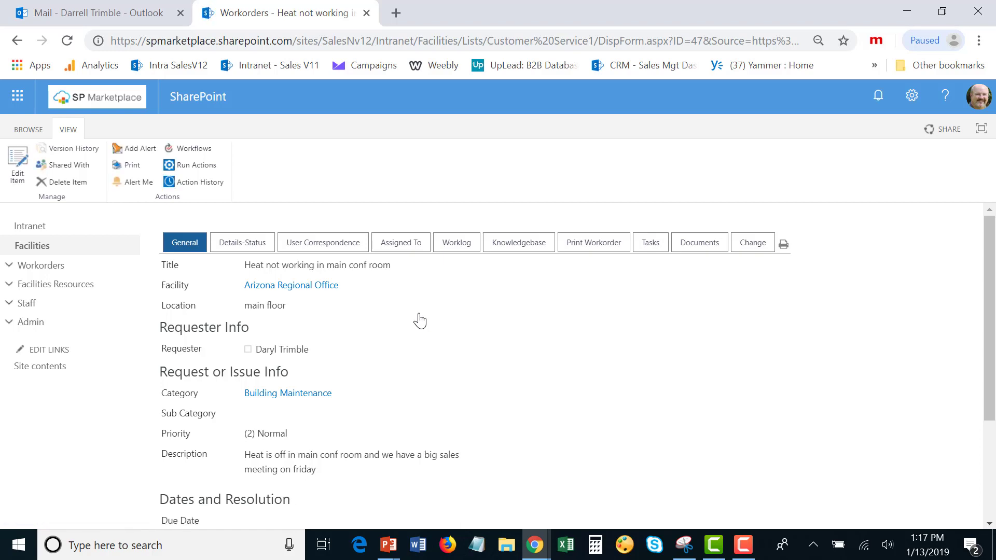
# - Open the linked Arizona Regional Office facility in a separate tab, review its General and Workorders sections, and close that tab
pyautogui.rightClick(309, 293)
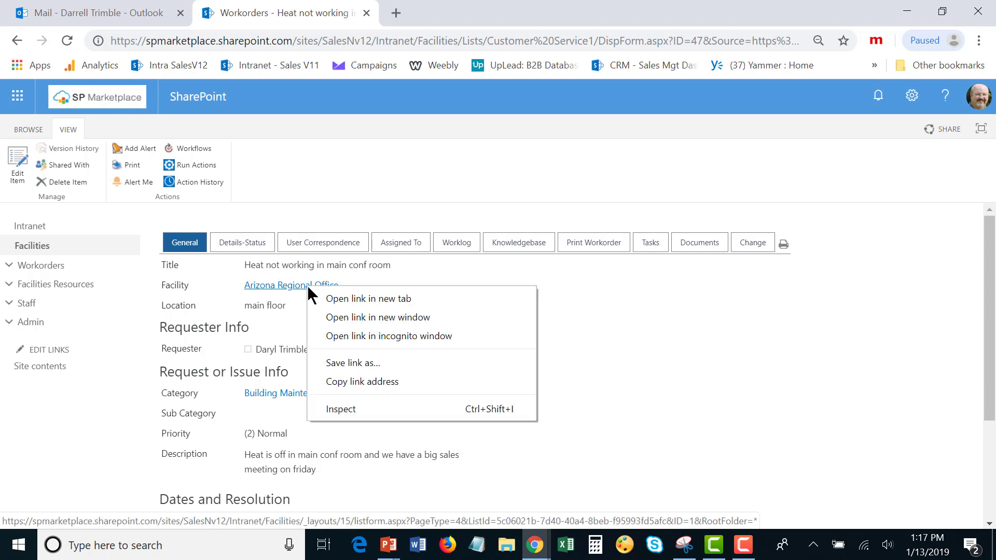
pyautogui.click(342, 299)
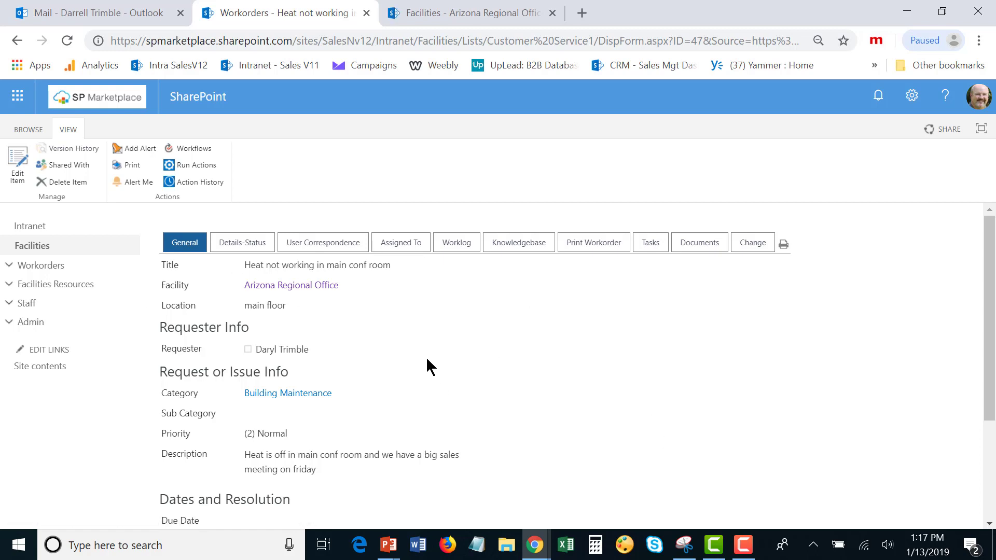
pyautogui.click(517, 13)
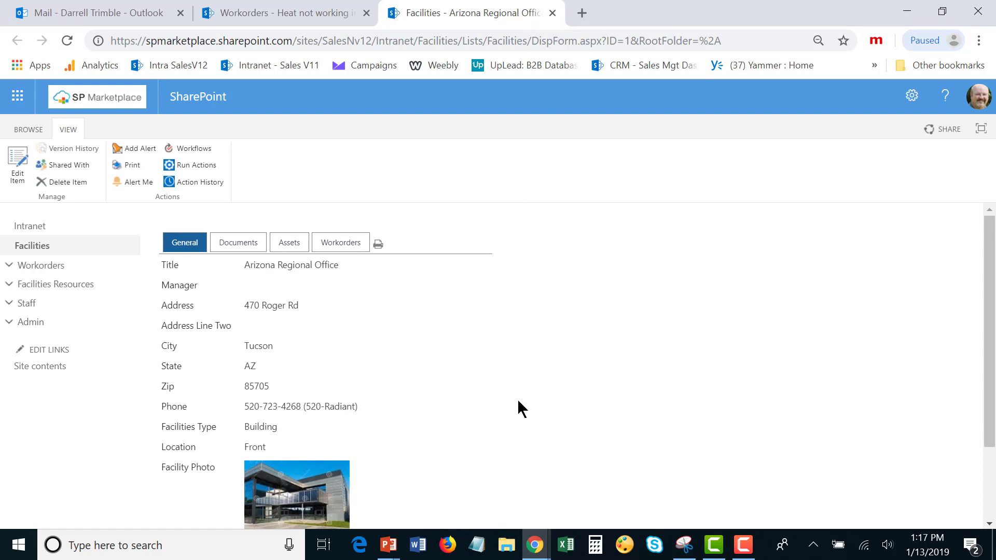
pyautogui.scroll(-3, 518, 399)
pyautogui.scroll(3, 518, 398)
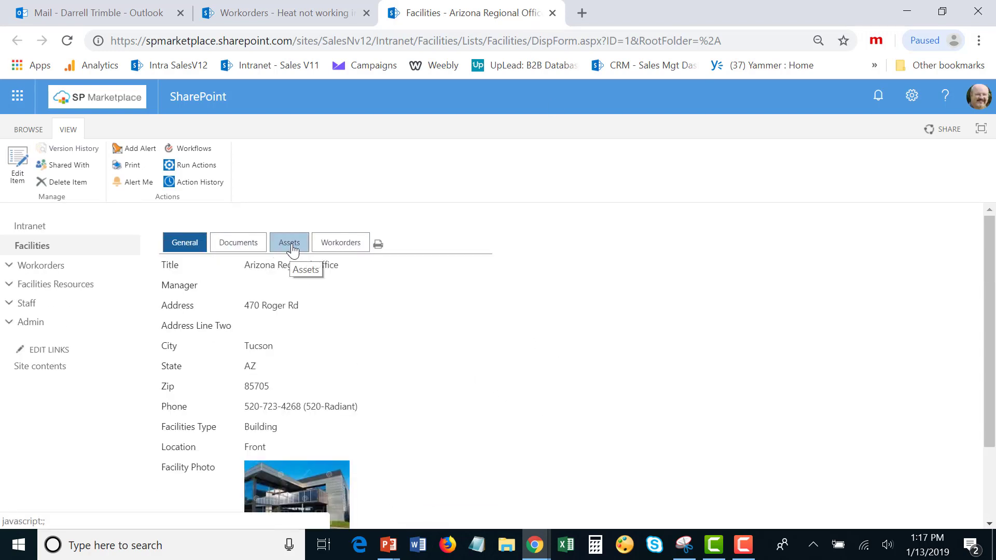
pyautogui.click(340, 248)
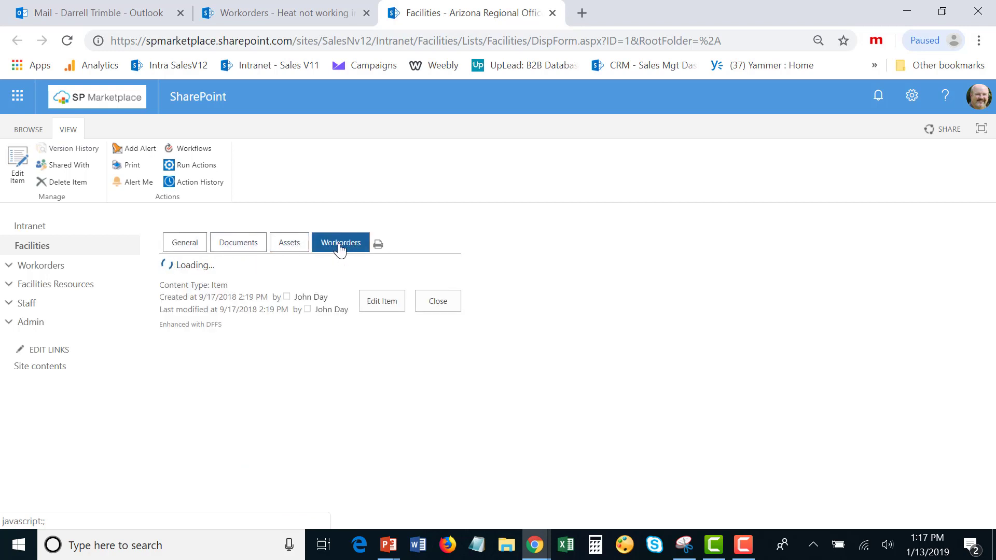
pyautogui.click(183, 245)
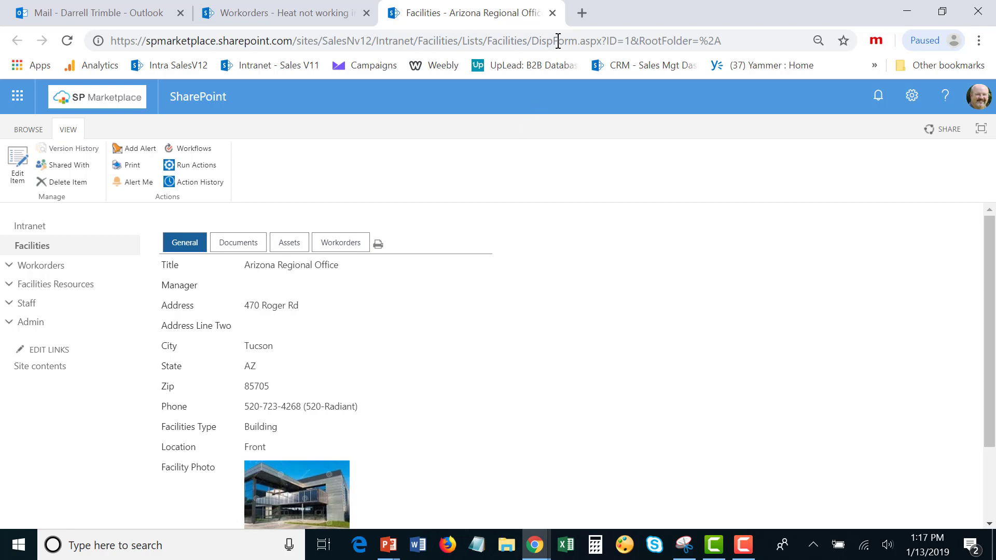
pyautogui.click(552, 13)
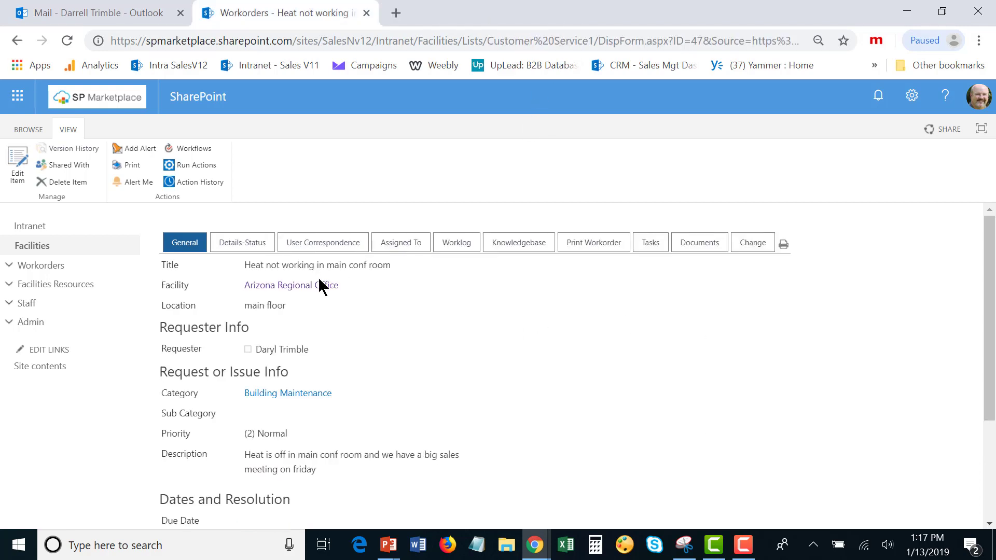
# - From the workorder's Details-Status section, open the related HVAC asset in a separate tab and review its History and Maintenance / Log sections
pyautogui.click(255, 248)
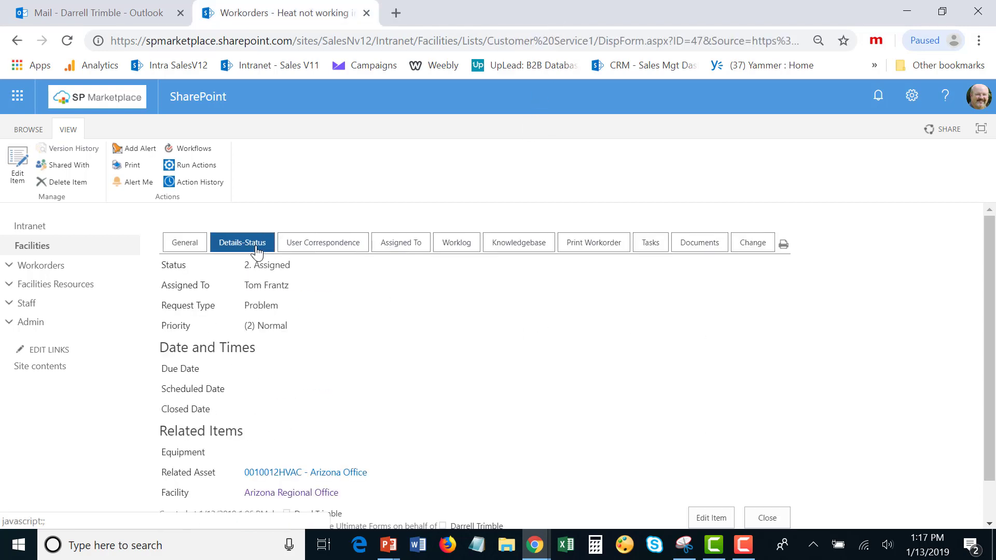
pyautogui.scroll(-1, 580, 390)
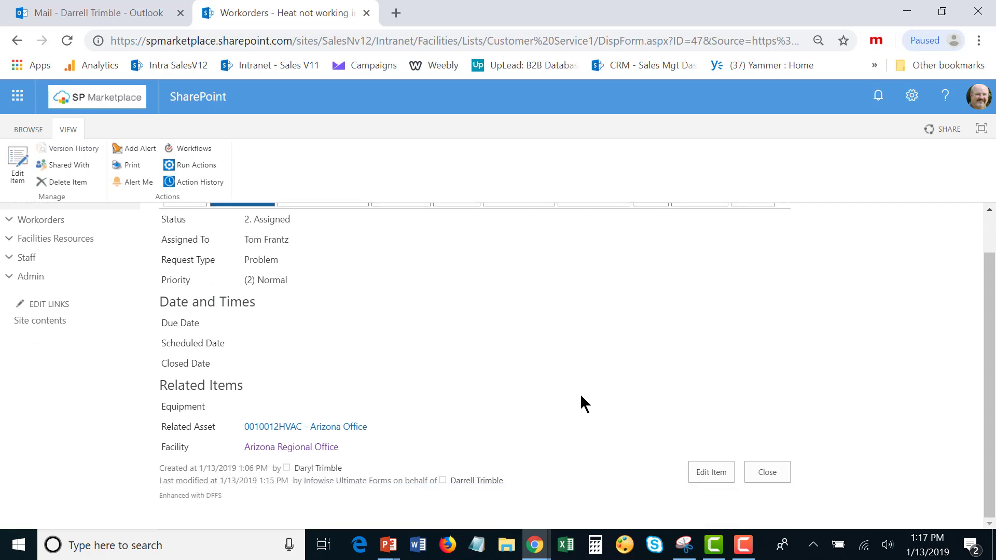
pyautogui.rightClick(328, 430)
pyautogui.click(417, 303)
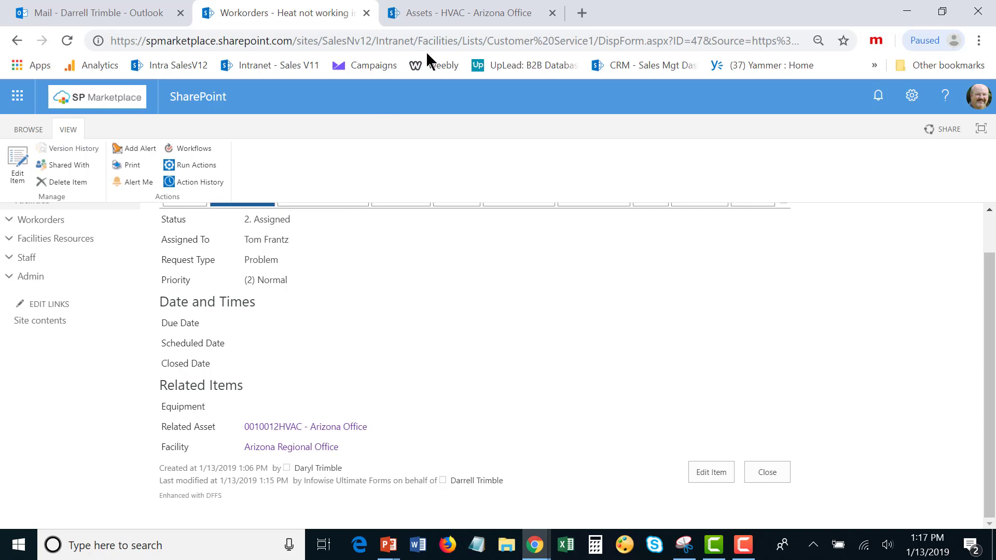
pyautogui.click(500, 16)
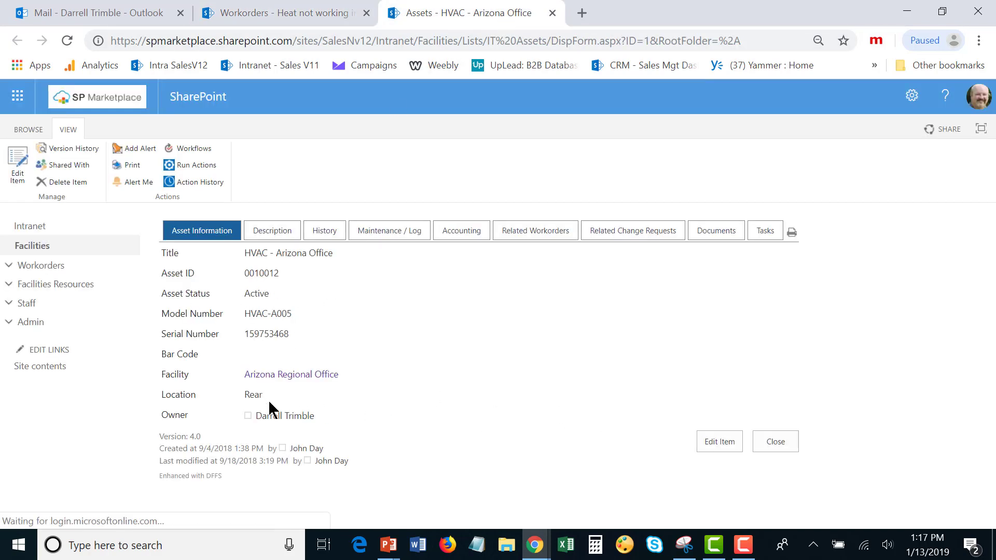
pyautogui.click(332, 235)
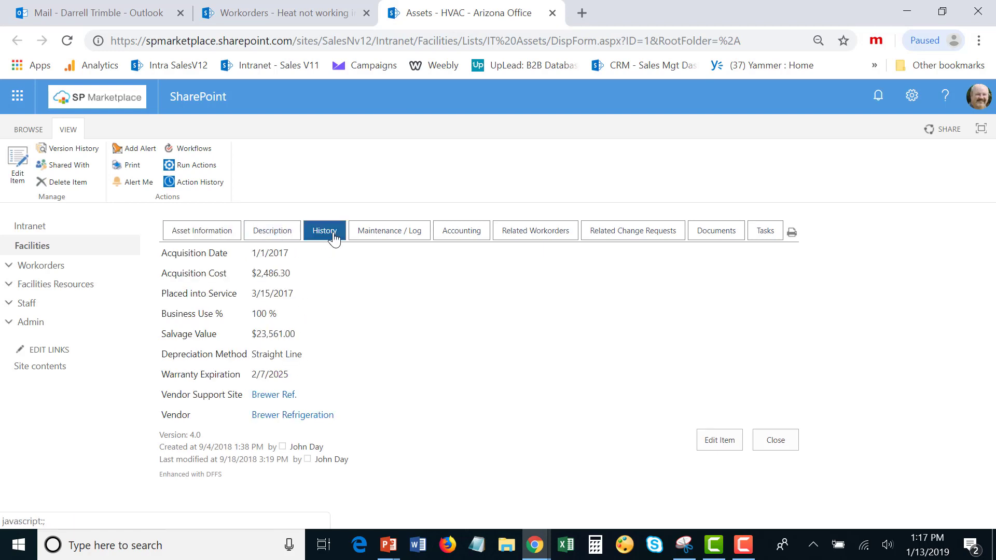
pyautogui.click(403, 237)
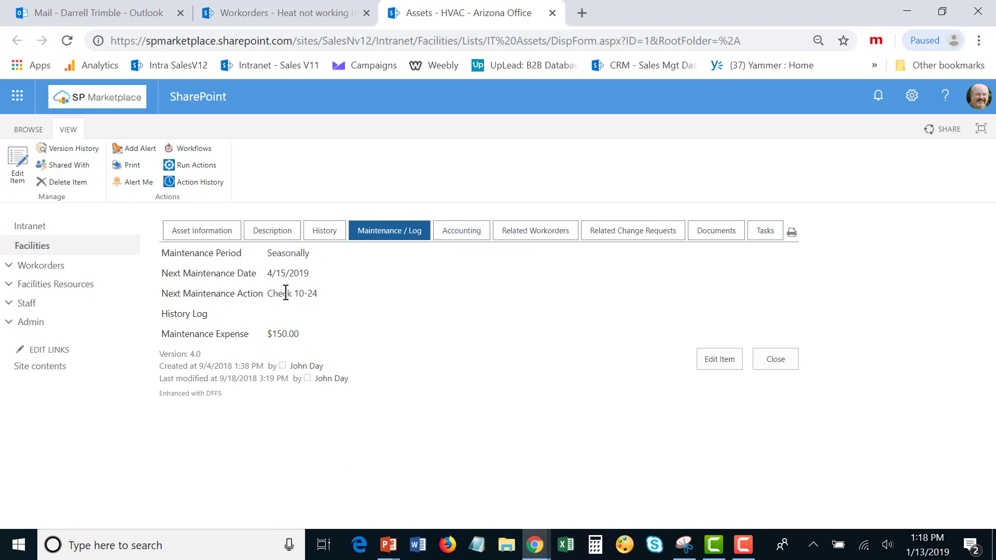
# - Review the HVAC asset's Related Workorders, Related Change Requests and Documents sections, and close the asset's tab
pyautogui.click(540, 239)
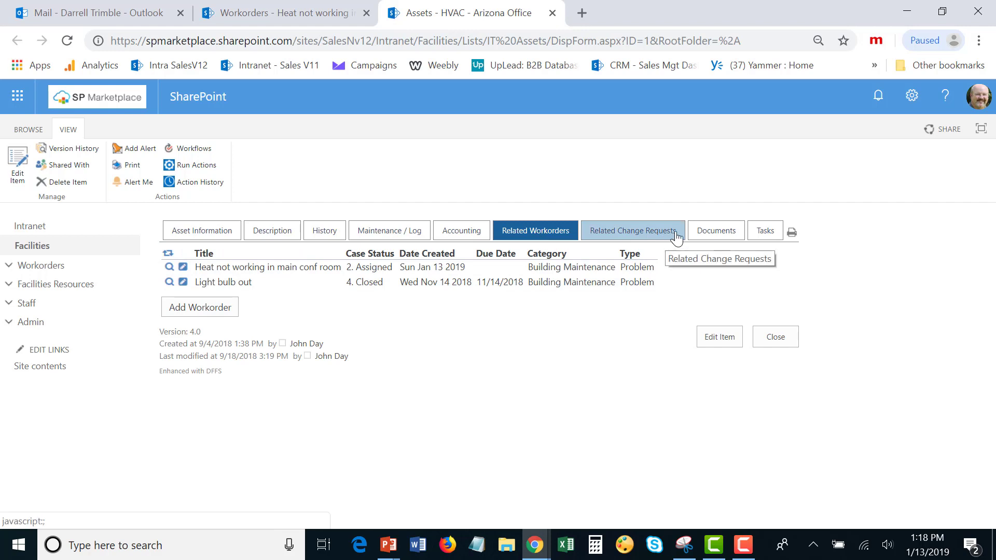
pyautogui.click(660, 238)
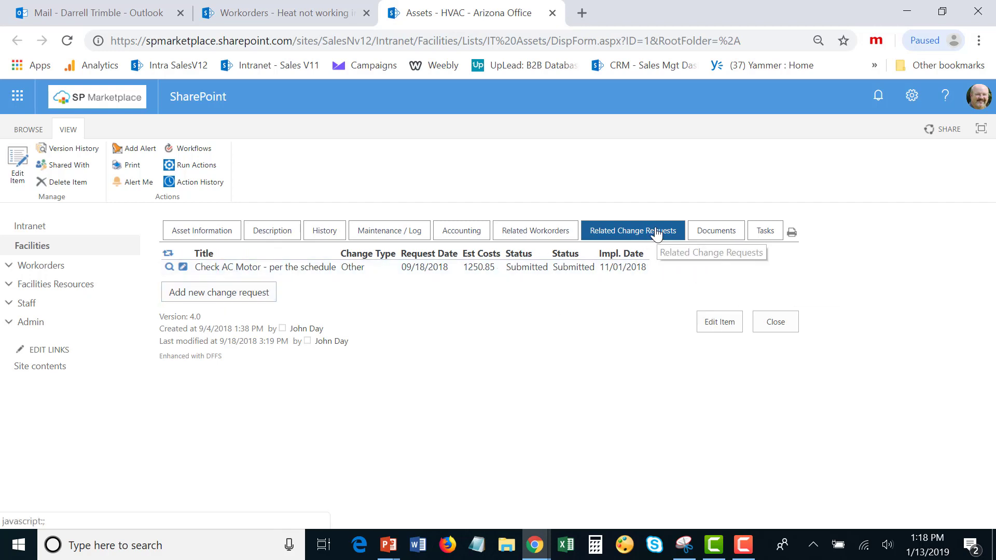
pyautogui.click(710, 235)
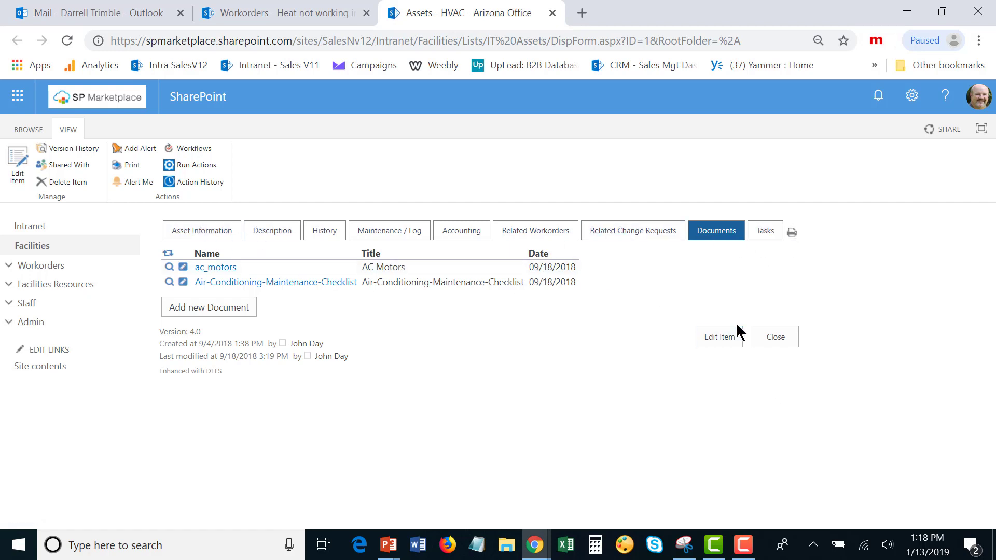
pyautogui.click(552, 13)
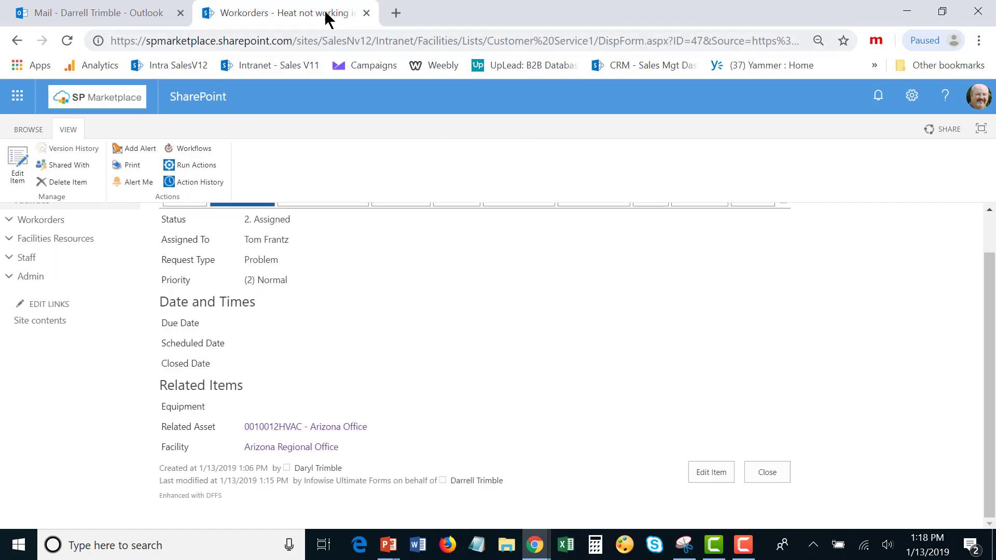
# - Review the heating workorder's Worklog, Knowledgebase and General sections, and open the workorder for editing
pyautogui.scroll(1, 613, 397)
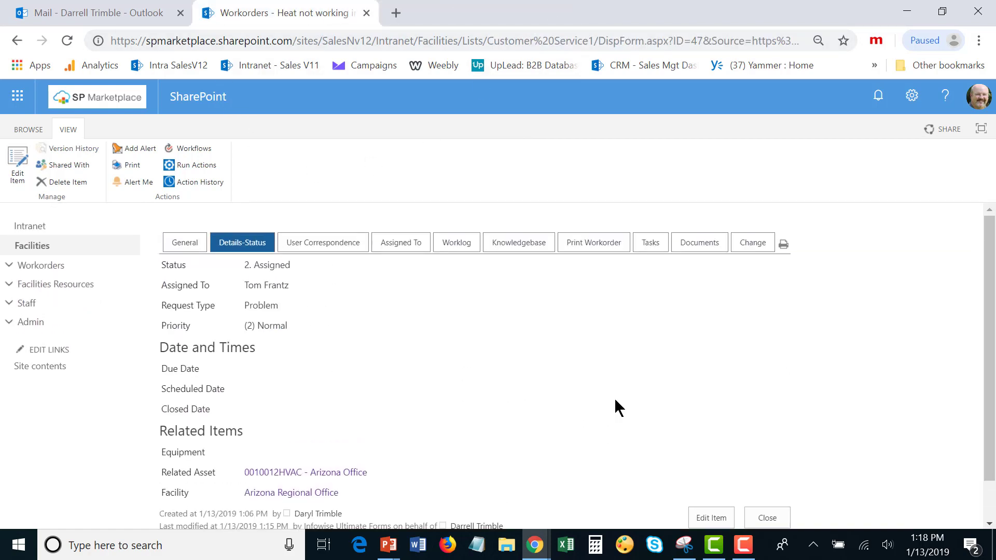
pyautogui.click(467, 248)
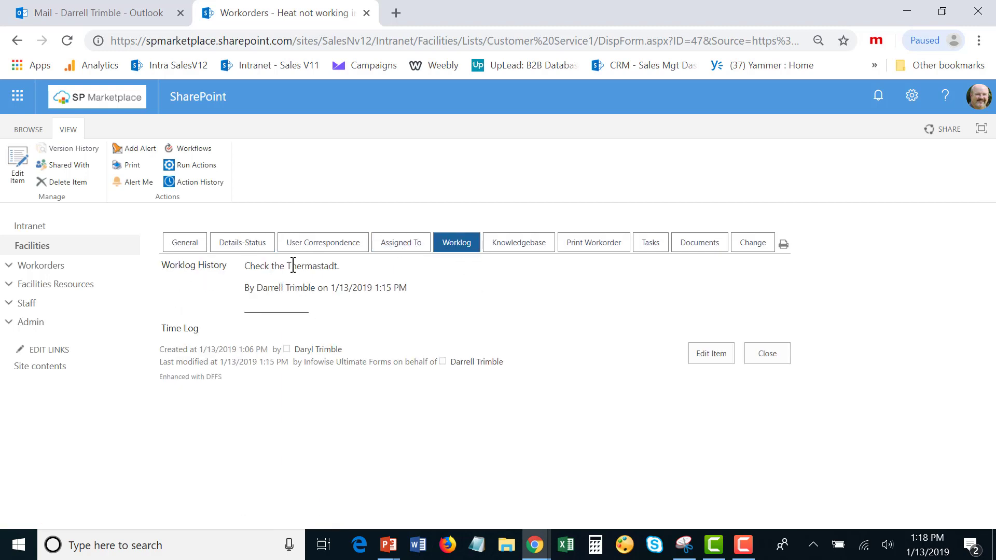
pyautogui.click(539, 247)
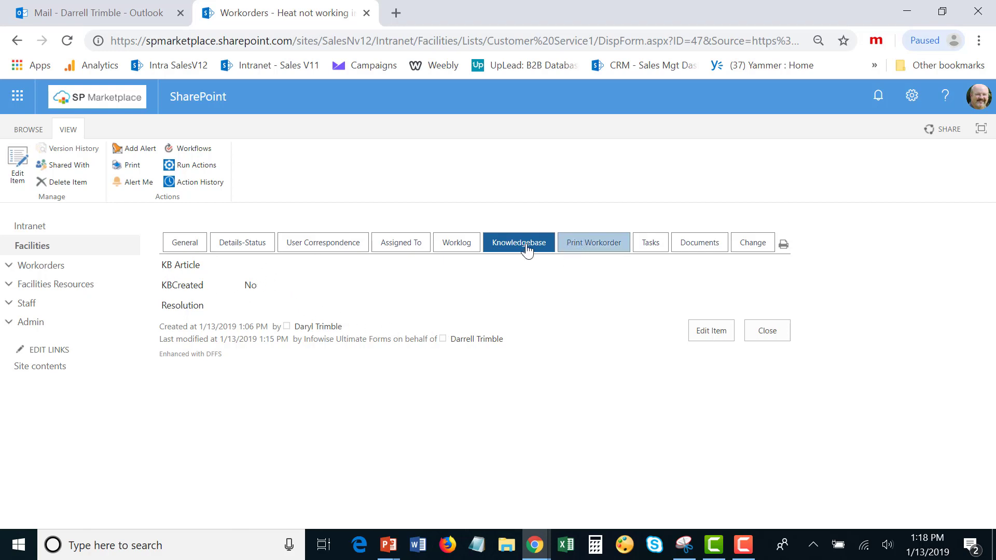
pyautogui.click(187, 244)
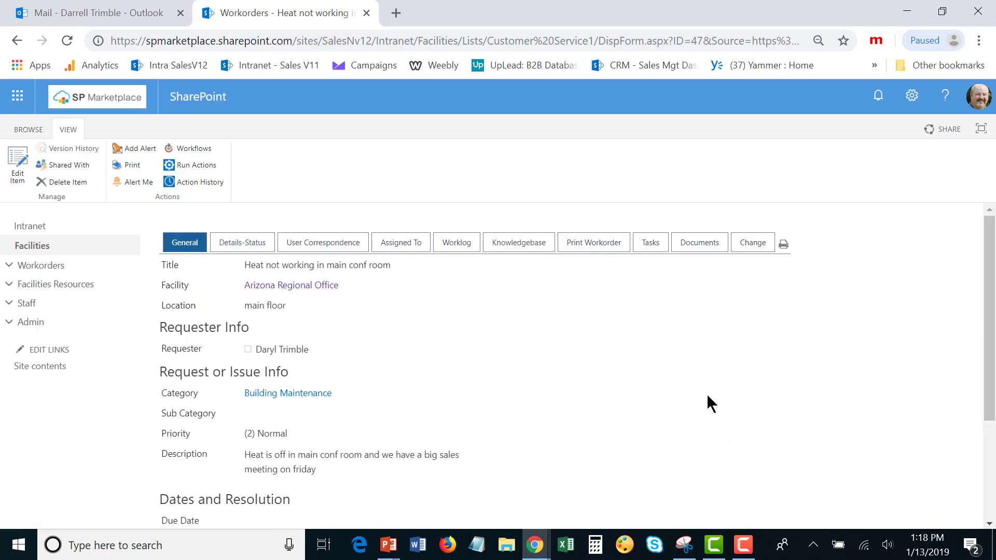
pyautogui.scroll(-3, 709, 402)
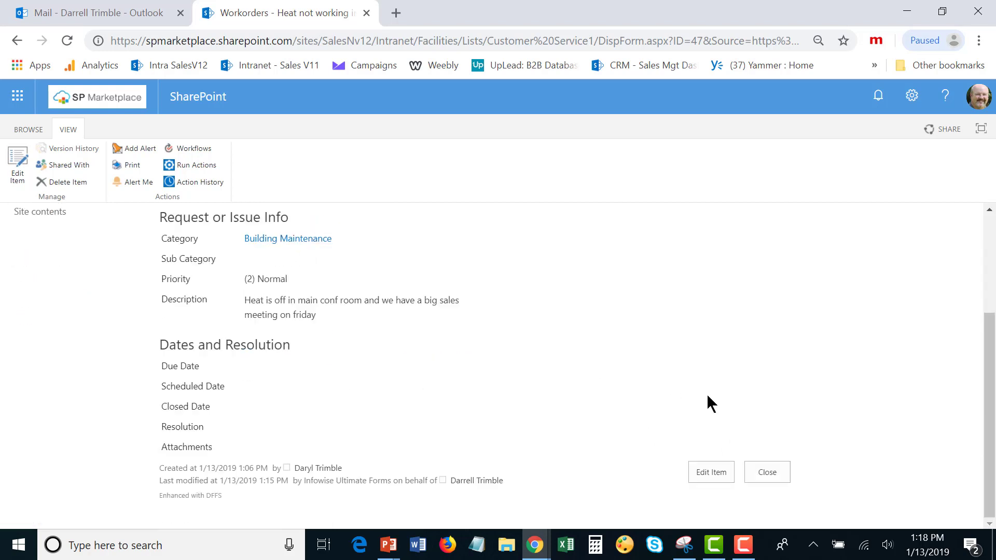
pyautogui.click(724, 480)
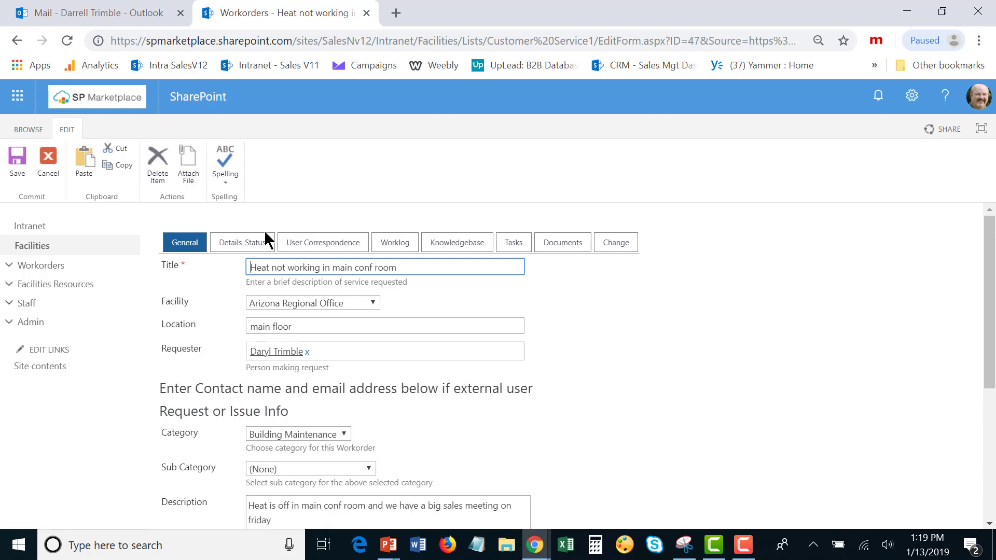
# - Bring up a new task form from the workorder's Tasks section and dismiss it without saving
pyautogui.click(518, 251)
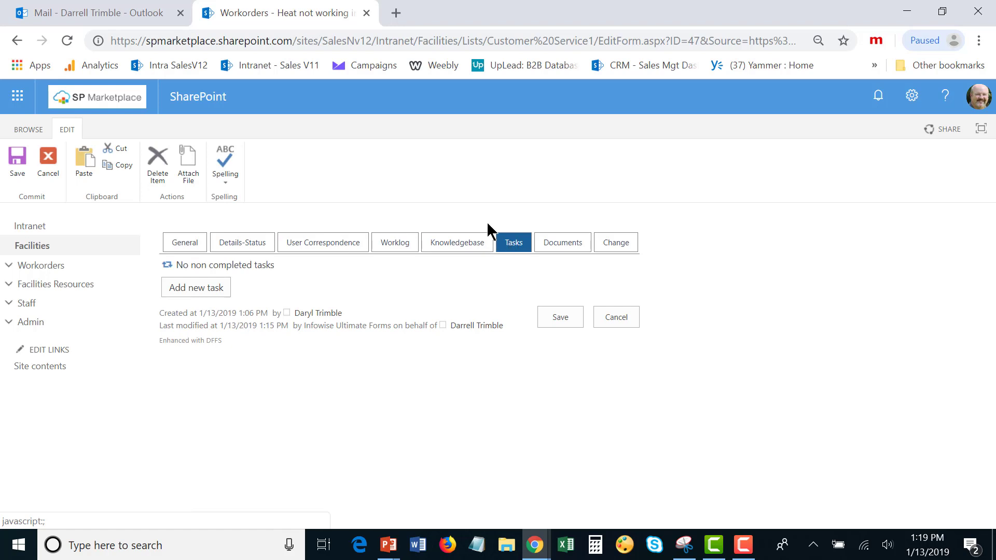
pyautogui.click(198, 288)
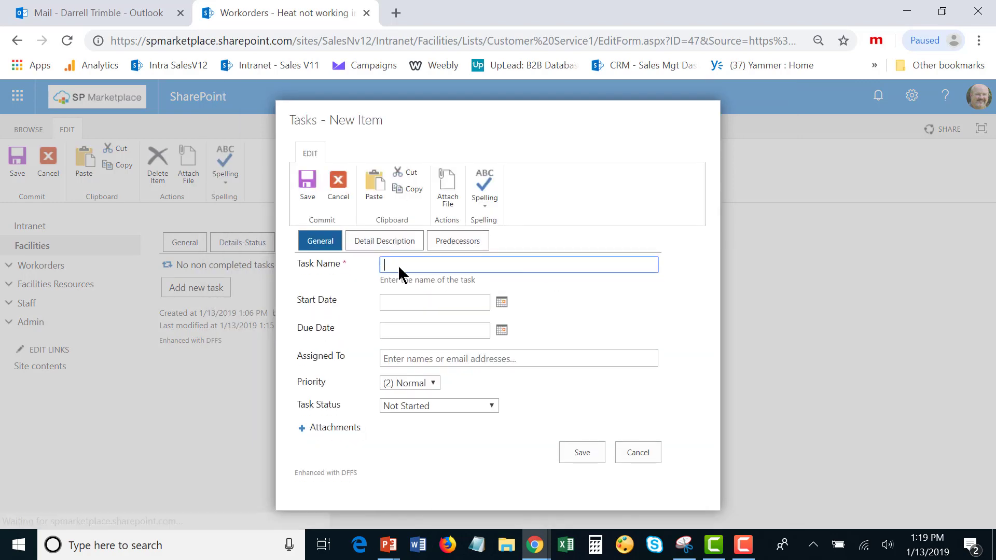
pyautogui.click(637, 452)
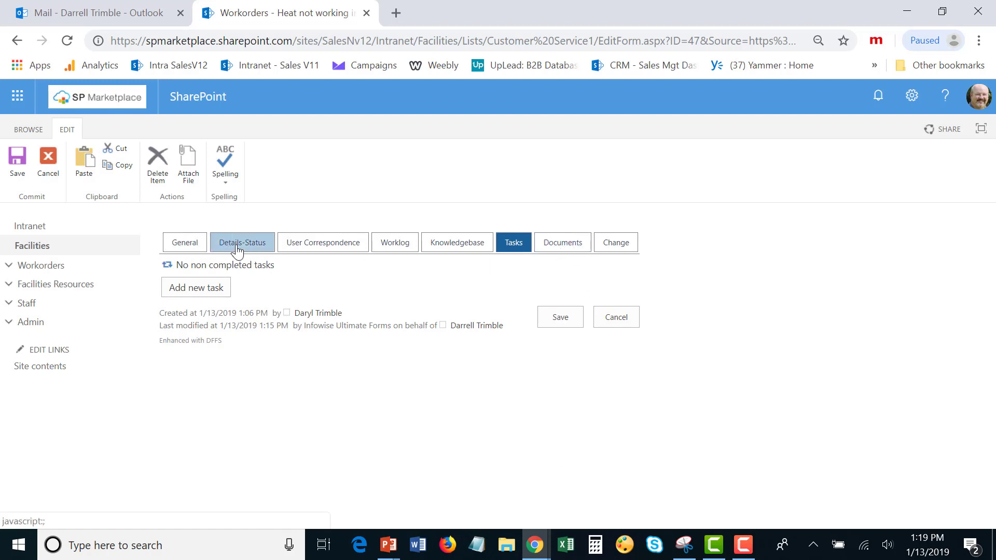
# - Enter "replace thermastadt battery." as a new entry in the workorder's Worklog
pyautogui.click(400, 250)
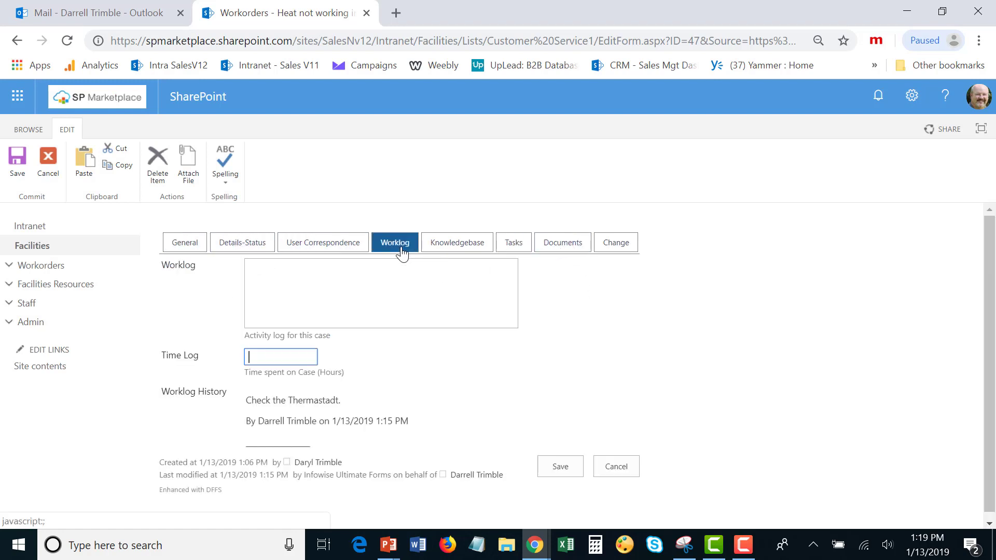
pyautogui.click(296, 268)
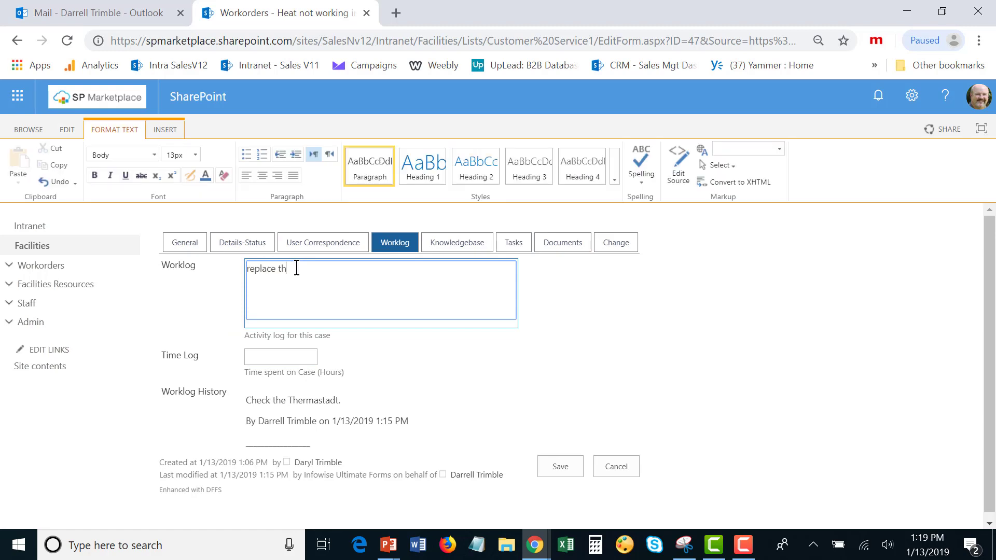
pyautogui.write('replace therma')
pyautogui.write('stadt battery.')
# - Set the workorder's status to "4. Closed" and check its Closed Date and Related Items
pyautogui.click(244, 248)
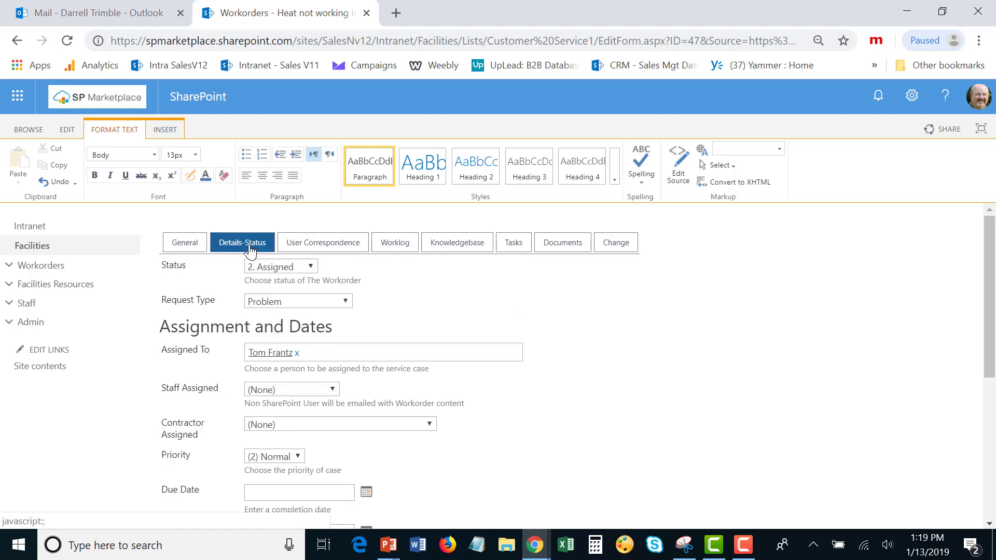
pyautogui.click(309, 266)
pyautogui.click(281, 357)
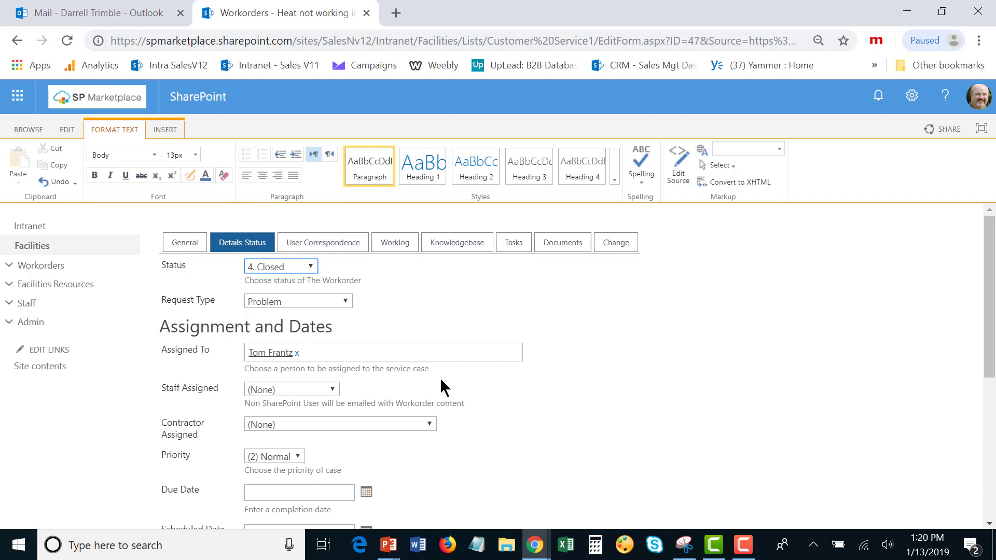
pyautogui.scroll(-4, 444, 388)
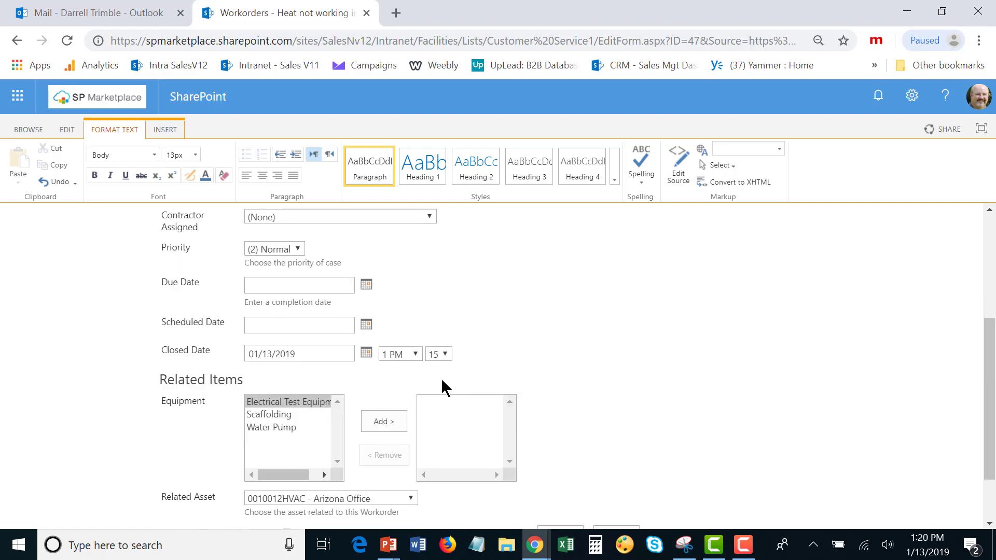
pyautogui.scroll(-2, 444, 384)
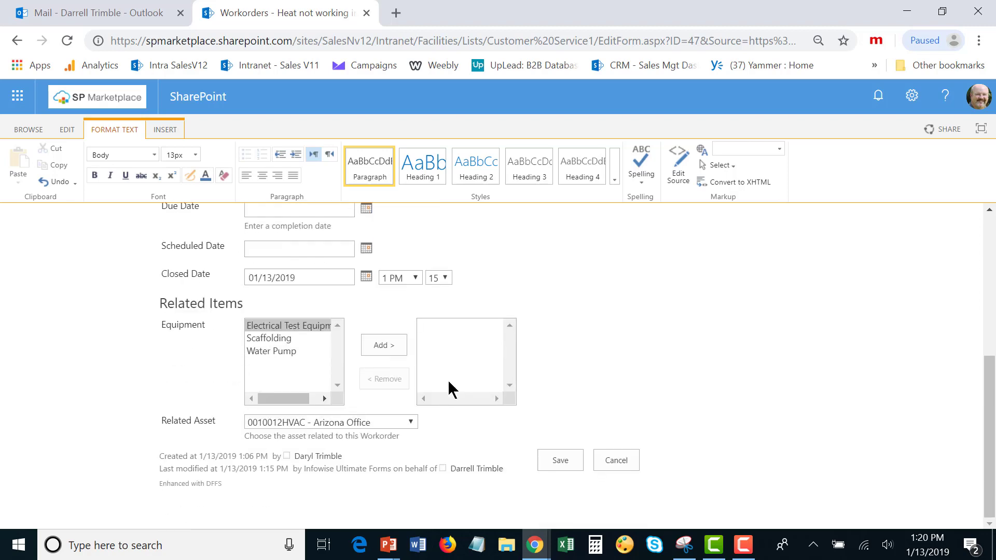
pyautogui.scroll(5, 555, 403)
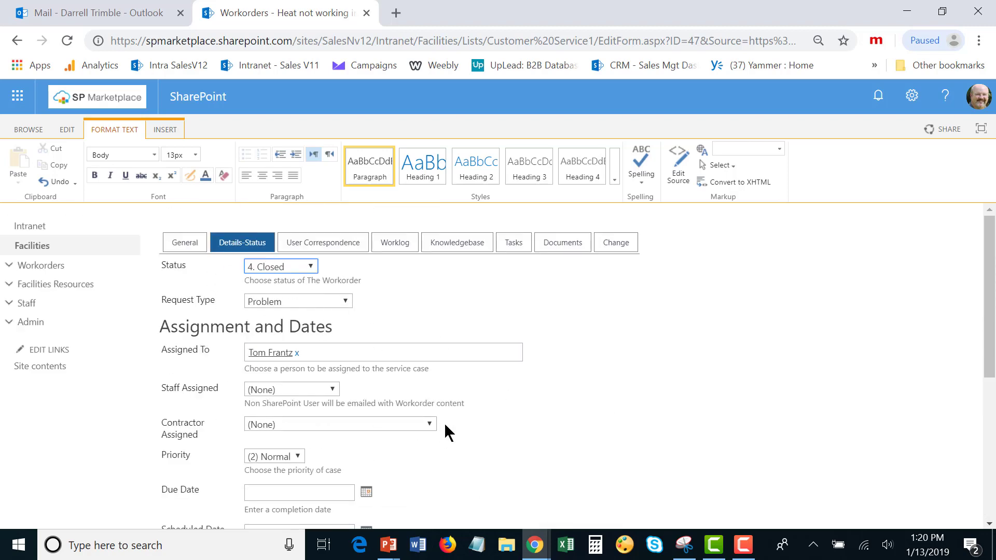
# - Check the workorder's User Correspondence, General and Details-Status sections, and save the workorder
pyautogui.click(346, 243)
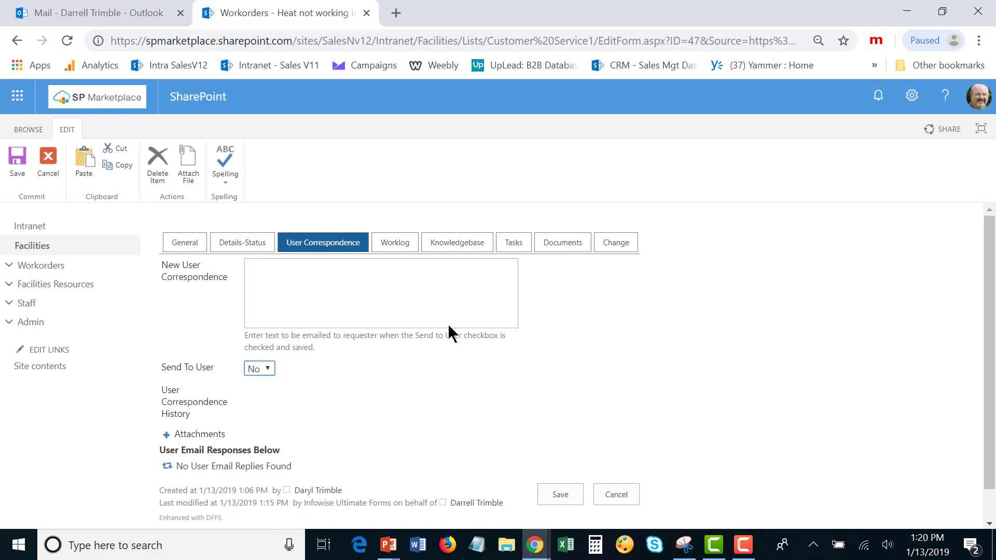
pyautogui.click(182, 247)
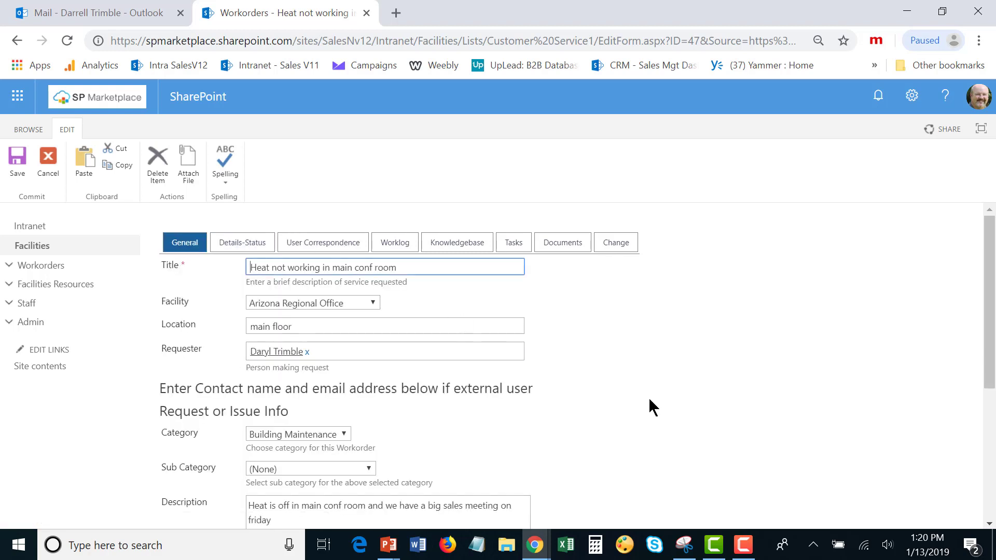
pyautogui.click(265, 244)
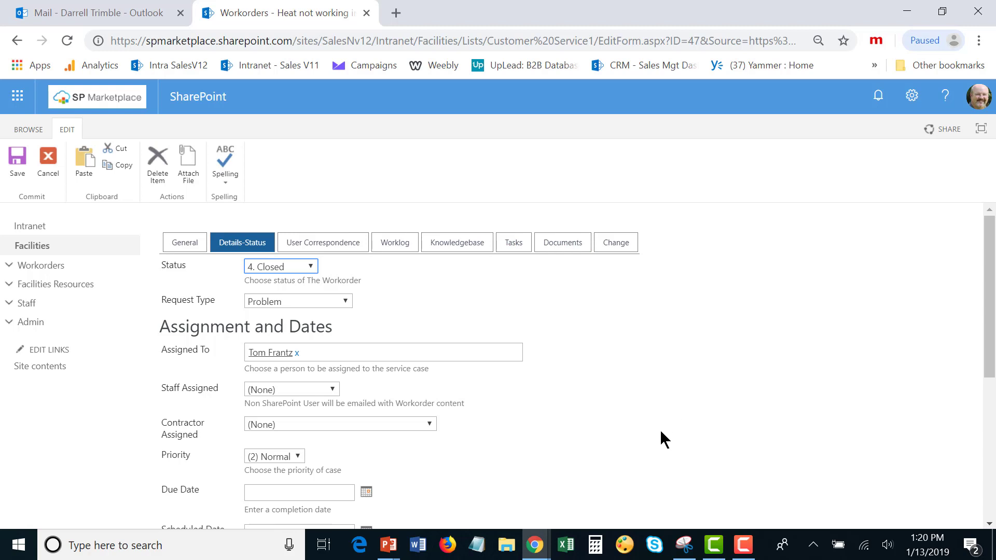
pyautogui.scroll(-5, 674, 433)
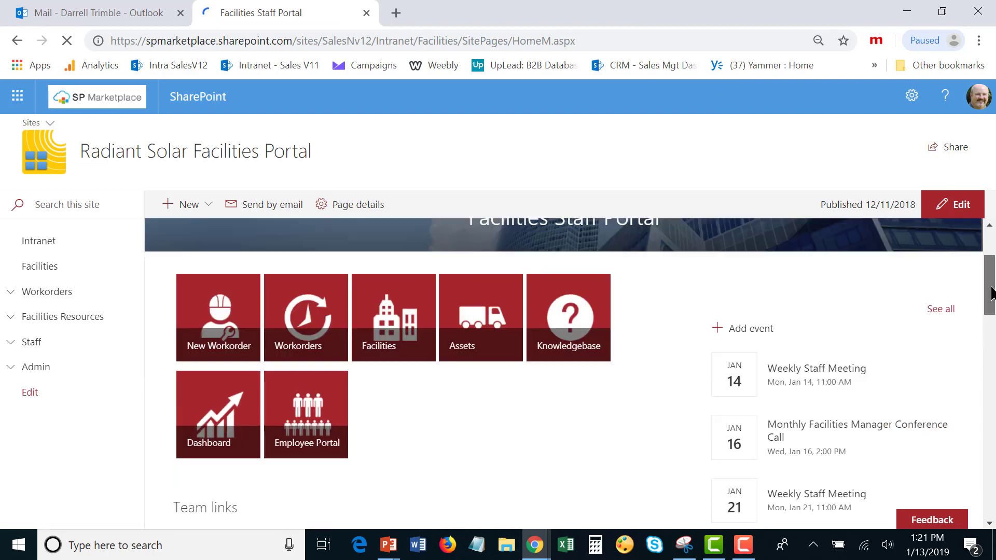
# - Open the Workorders list from the Facilities Staff Portal home page and switch it to the By Facility view
pyautogui.moveTo(989, 283); pyautogui.dragTo(990, 293)
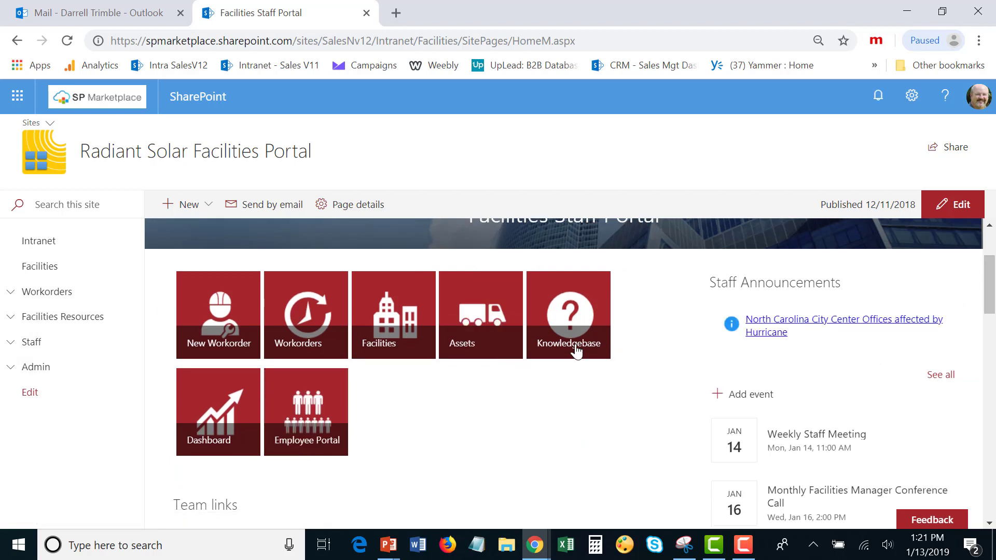
pyautogui.click(299, 318)
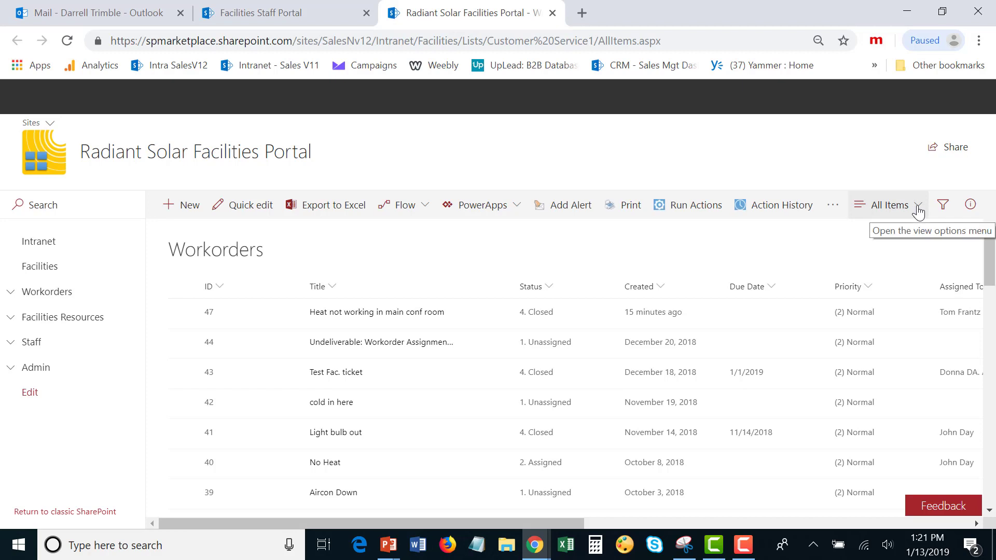
pyautogui.click(917, 206)
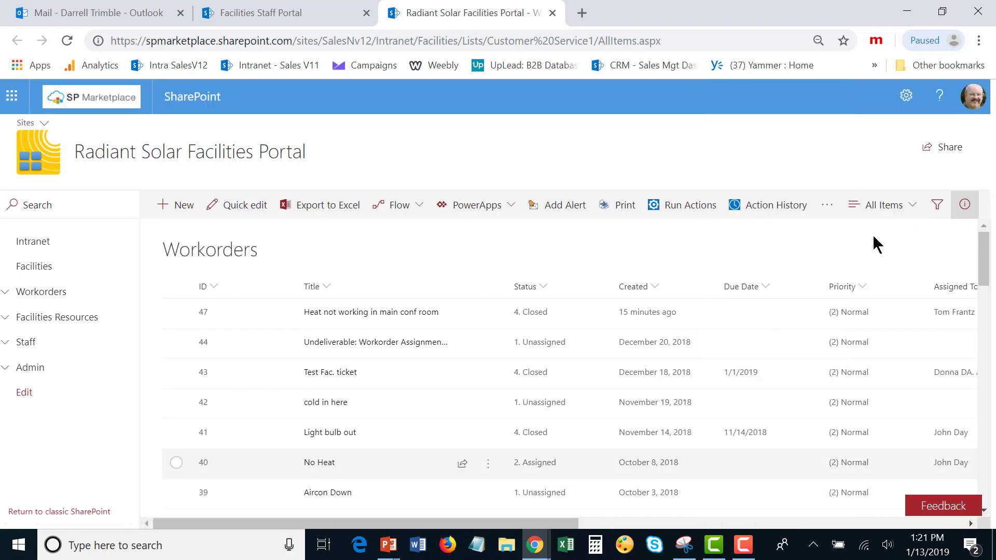
pyautogui.click(910, 208)
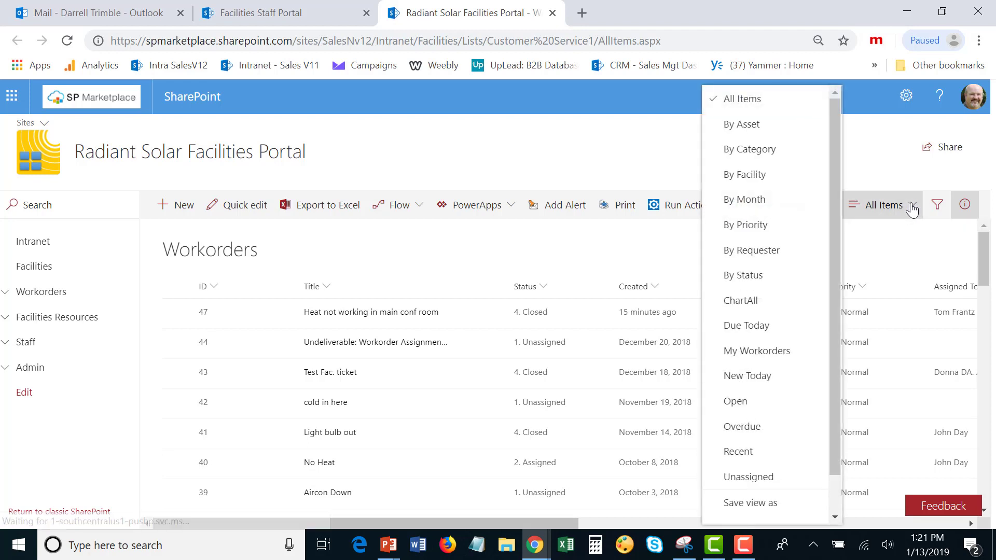
pyautogui.click(747, 175)
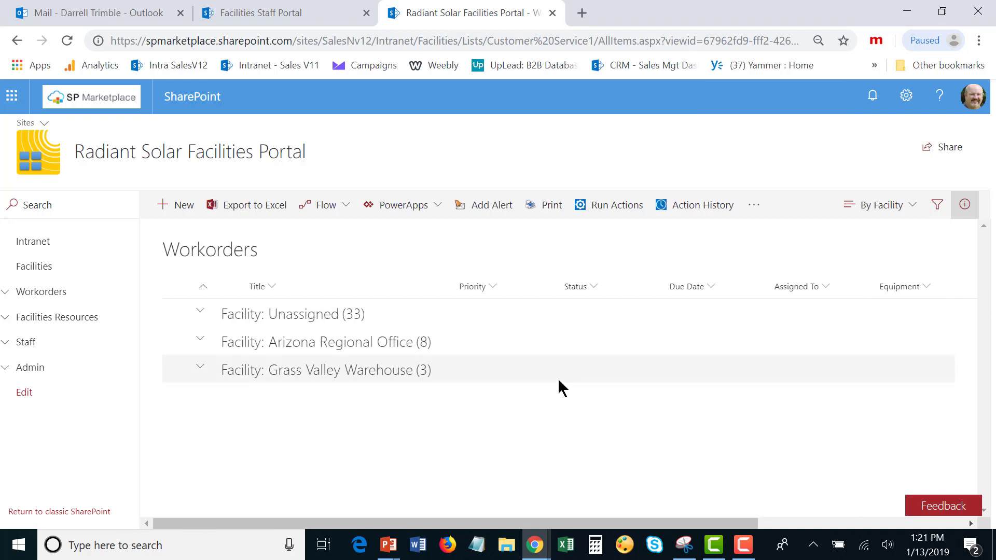
# - Expand the Arizona Regional Office group and look through its workorders
pyautogui.click(199, 339)
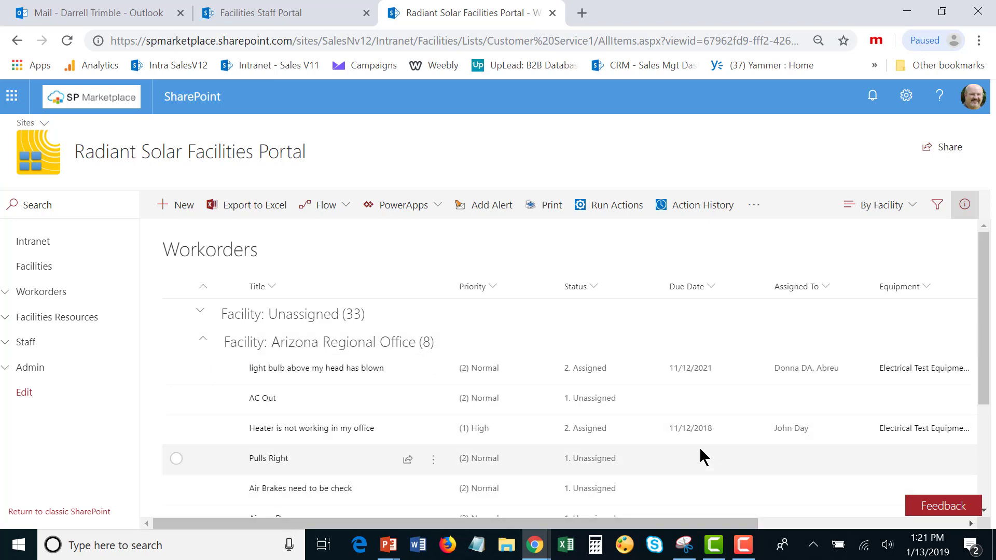
pyautogui.scroll(-3, 683, 433)
pyautogui.scroll(3, 689, 434)
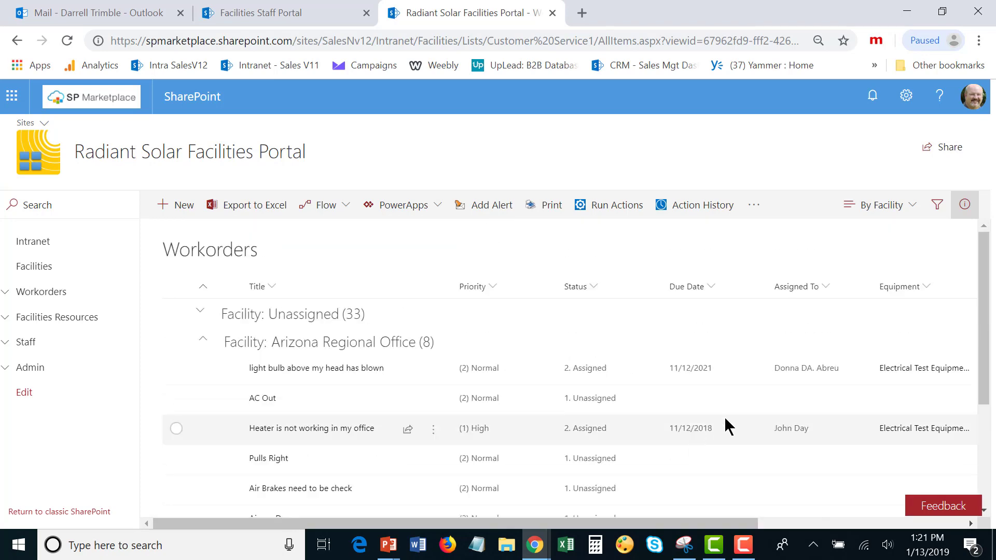
pyautogui.scroll(-3, 622, 387)
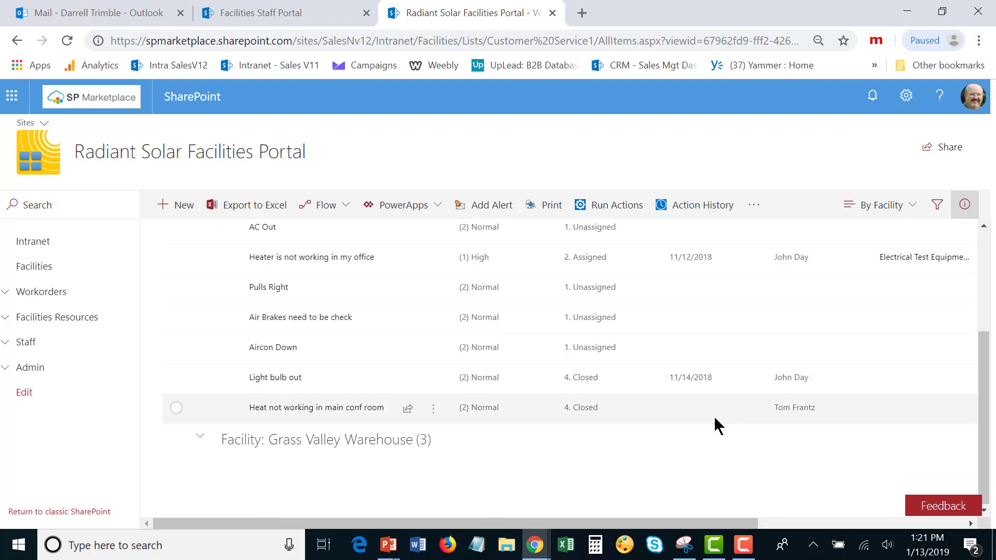
pyautogui.scroll(3, 716, 420)
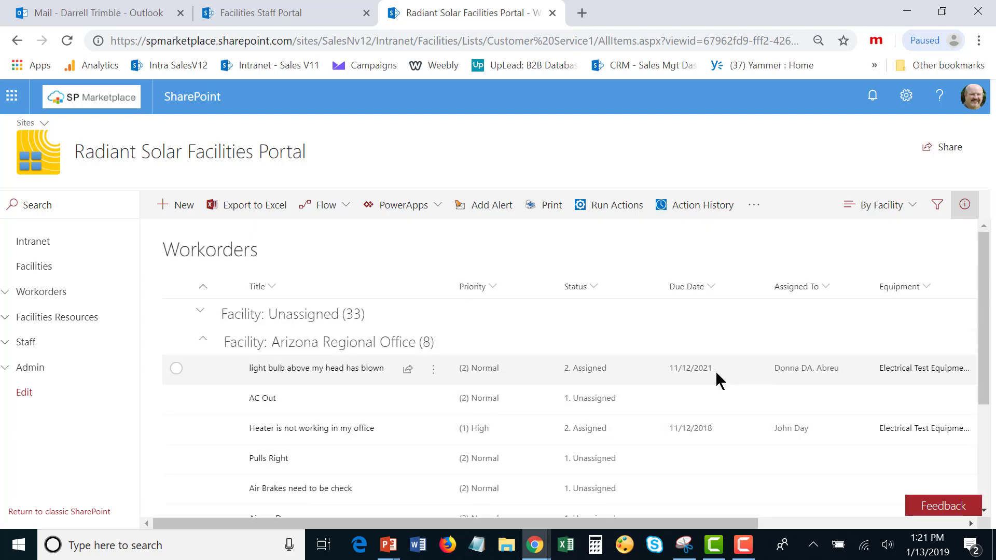
# - Switch the Workorders list to the By Requester view
pyautogui.click(910, 210)
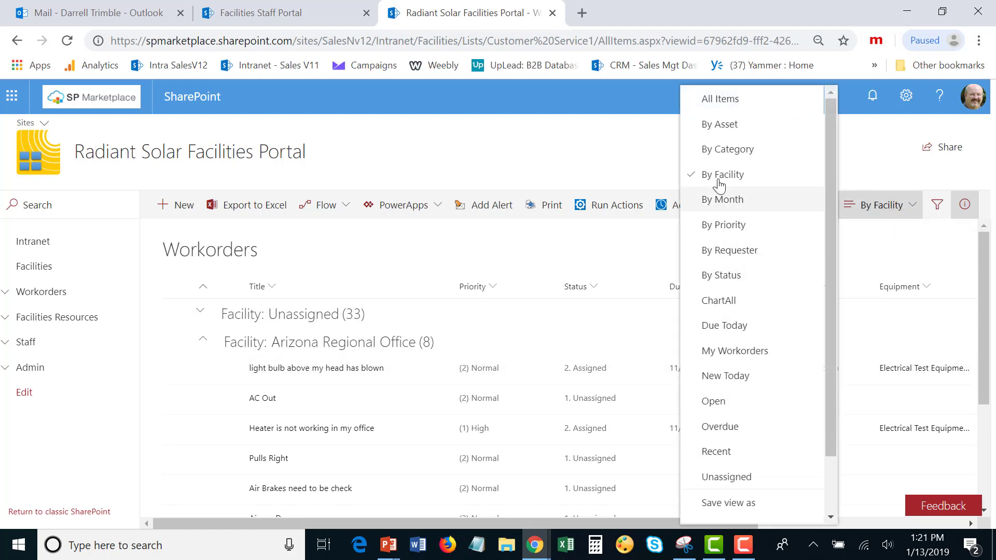
pyautogui.click(725, 258)
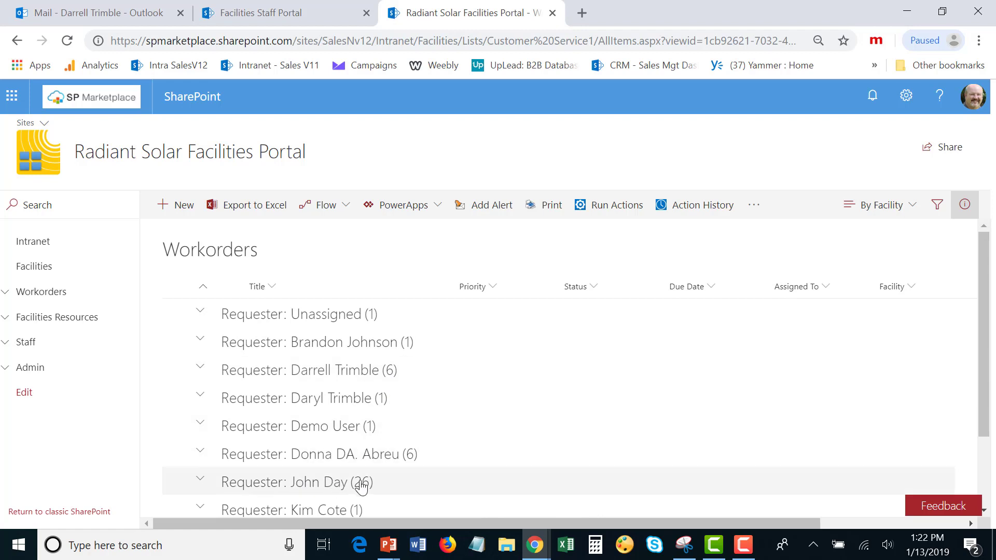
# - Expand the requester group holding the most workorders and check the sorting, filtering and grouping options of the Status column
pyautogui.scroll(-3, 377, 481)
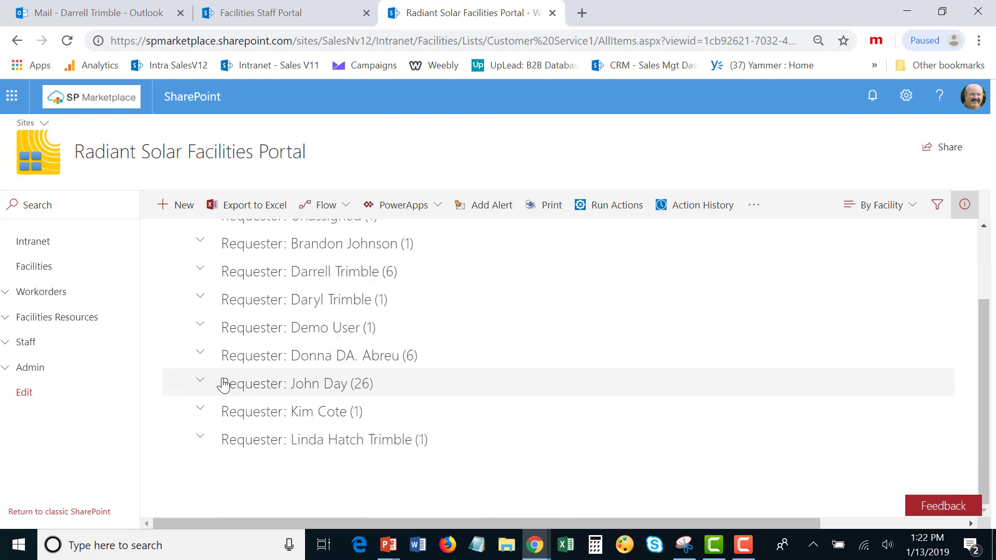
pyautogui.click(200, 384)
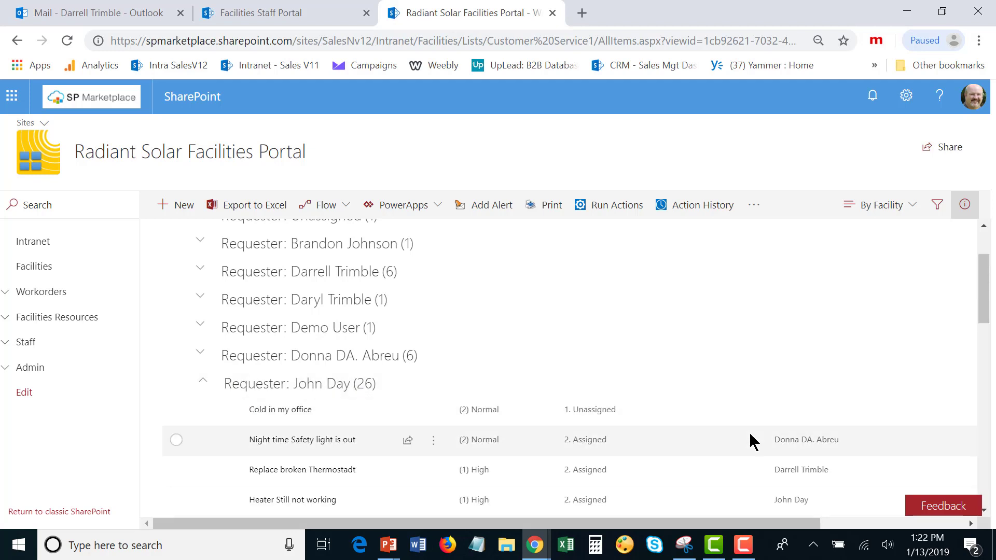
pyautogui.scroll(3, 751, 441)
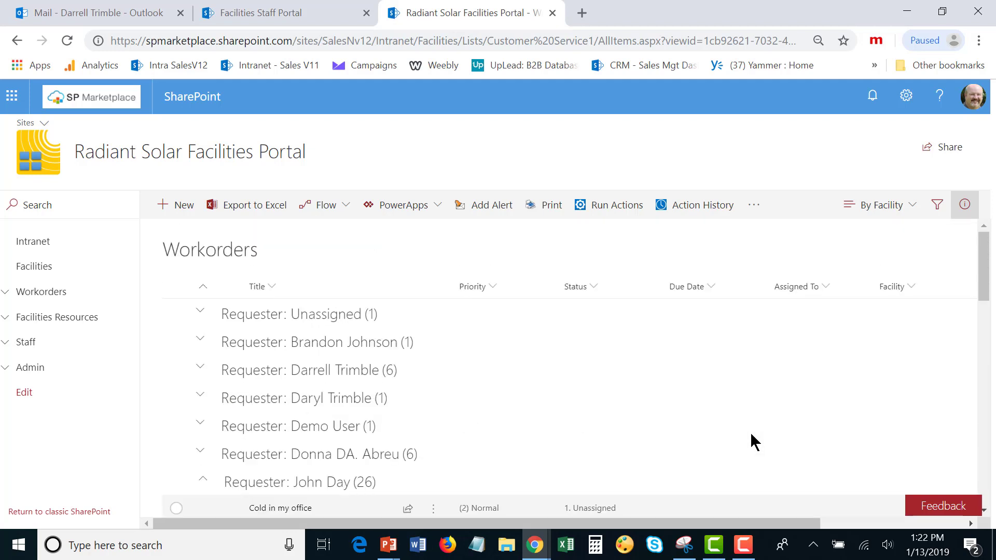
pyautogui.click(597, 288)
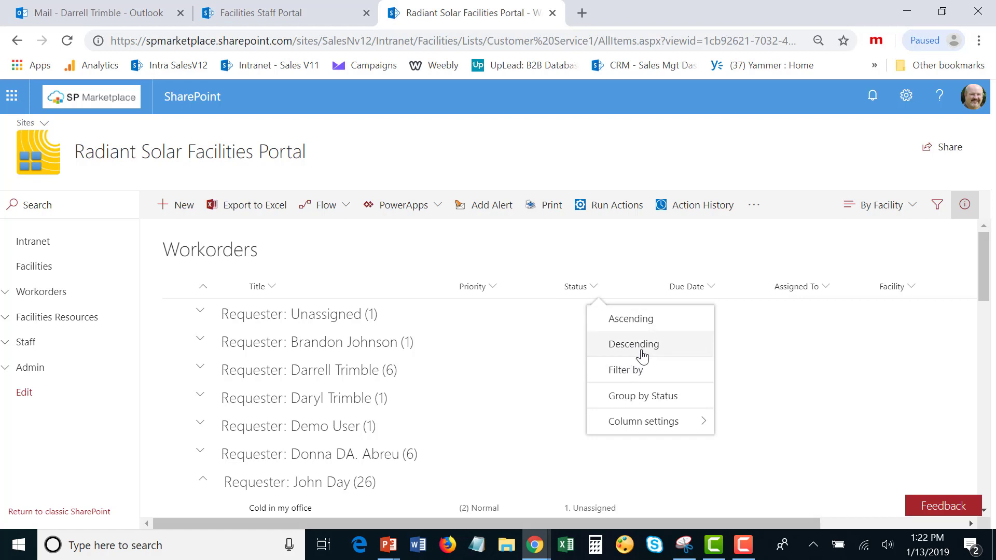
pyautogui.moveTo(644, 418)
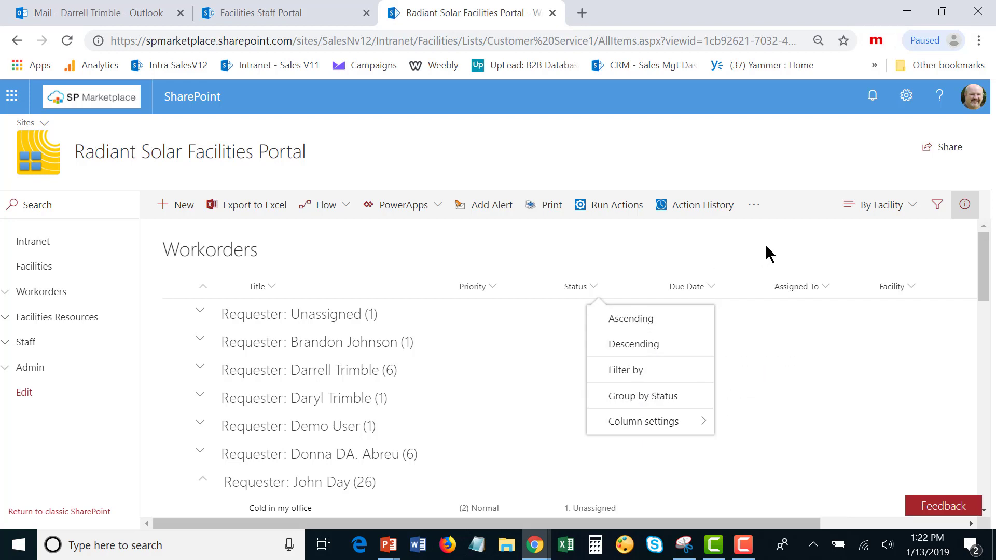
# - Switch the Workorders list to the By Month view and expand the 2018-09 Sep group
pyautogui.click(912, 210)
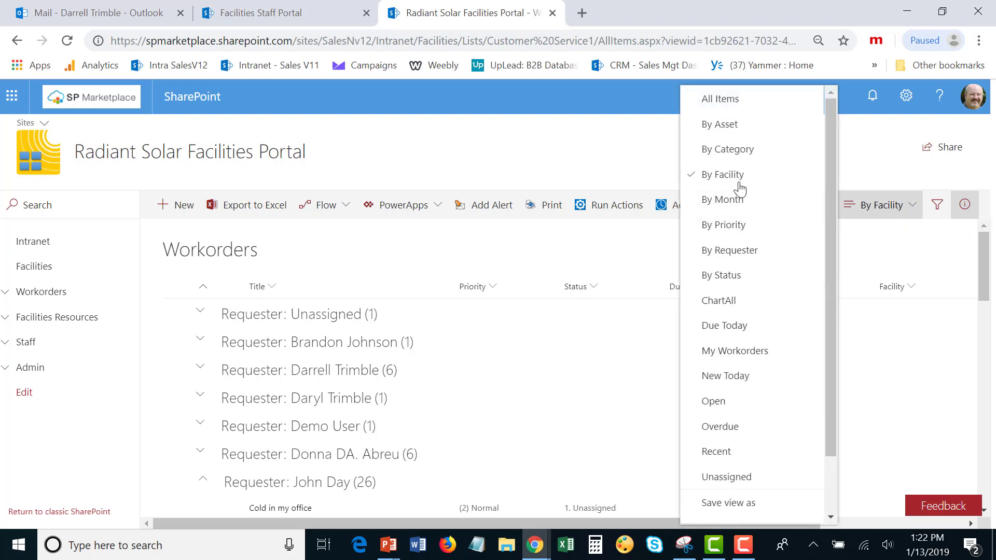
pyautogui.click(724, 201)
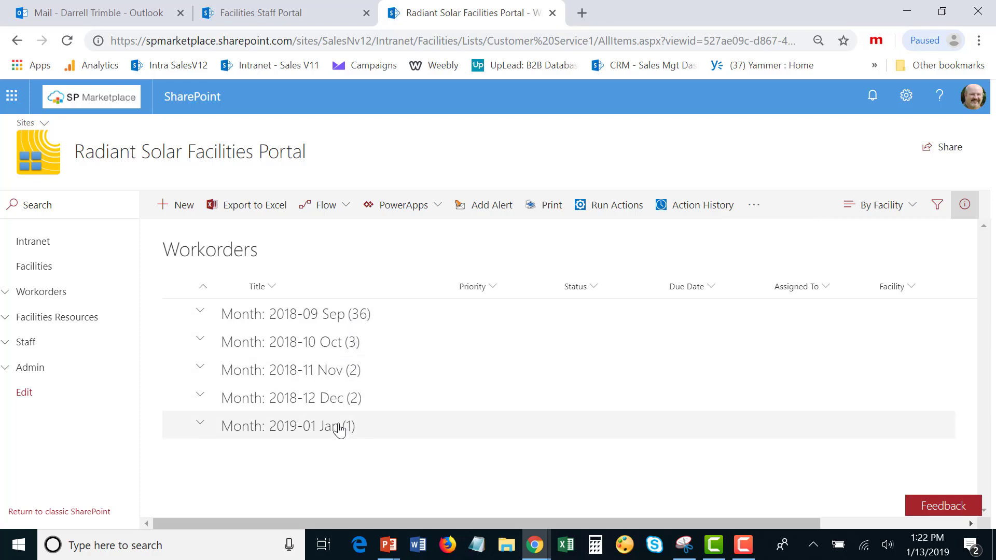
pyautogui.click(200, 313)
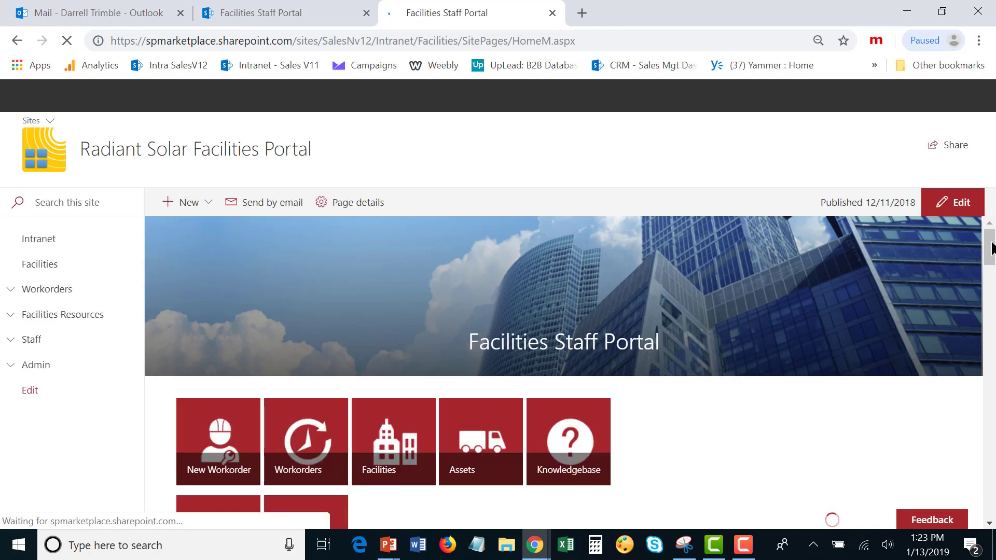
# - Open the Power BI workorder Dashboard from the Facilities Staff Portal home page
pyautogui.scroll(-1, 992, 258)
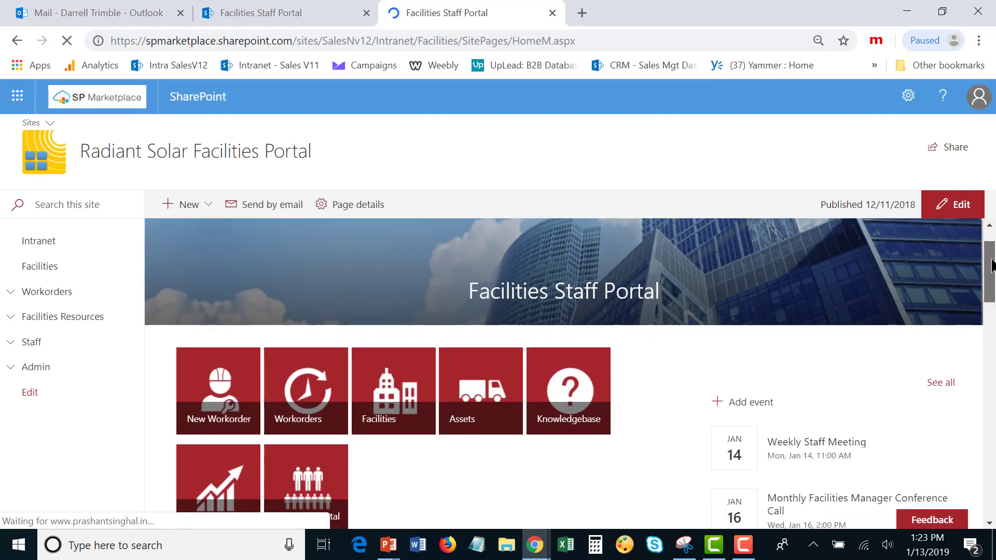
pyautogui.scroll(-1, 991, 273)
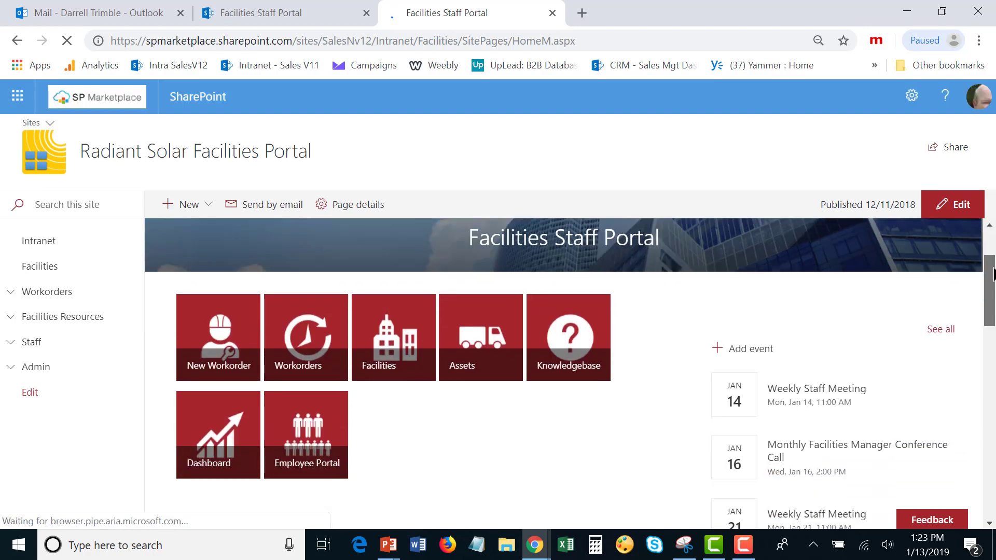
pyautogui.scroll(-1, 220, 423)
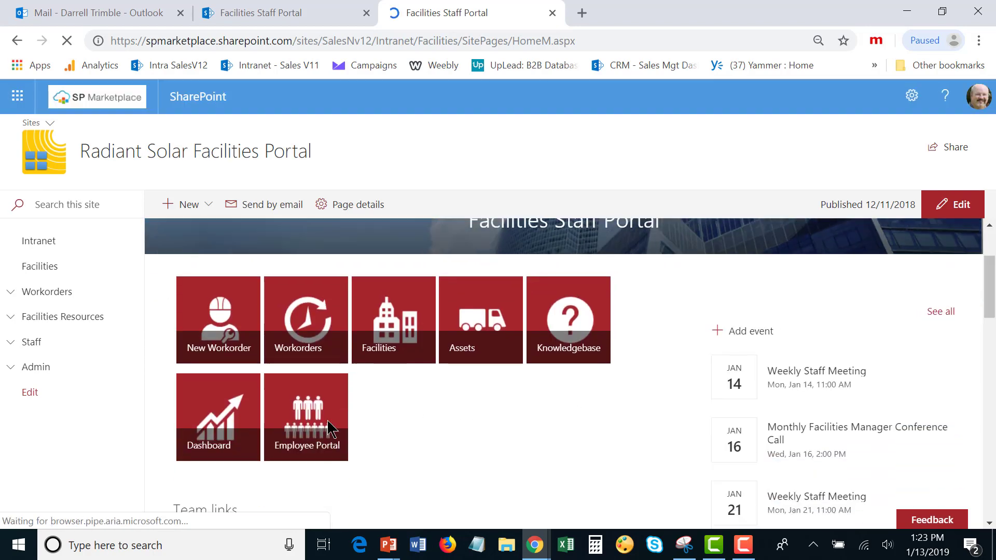
pyautogui.click(221, 422)
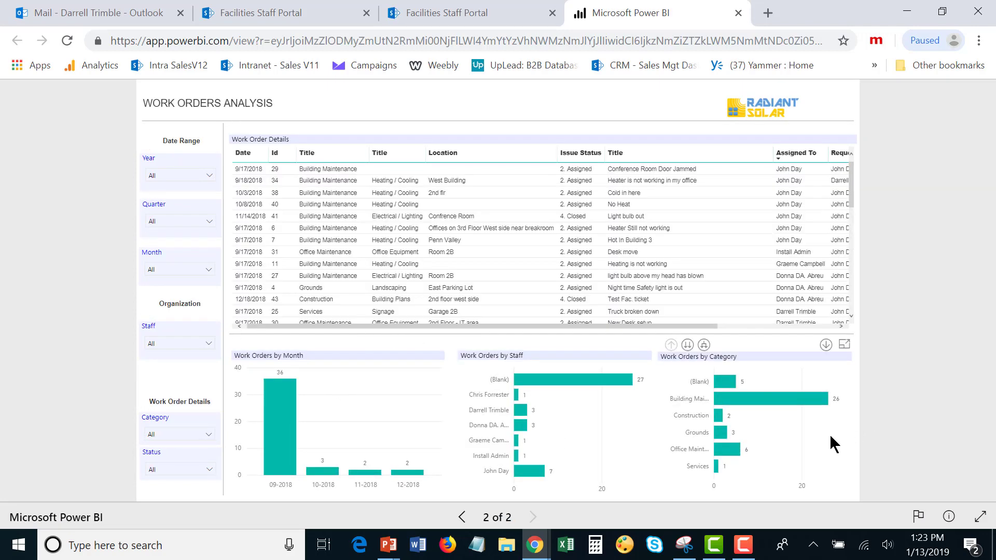
# - Show the Facility Work Orders report page, filter it by the Normal priority workorders of 09-2018, and close the report
pyautogui.click(461, 517)
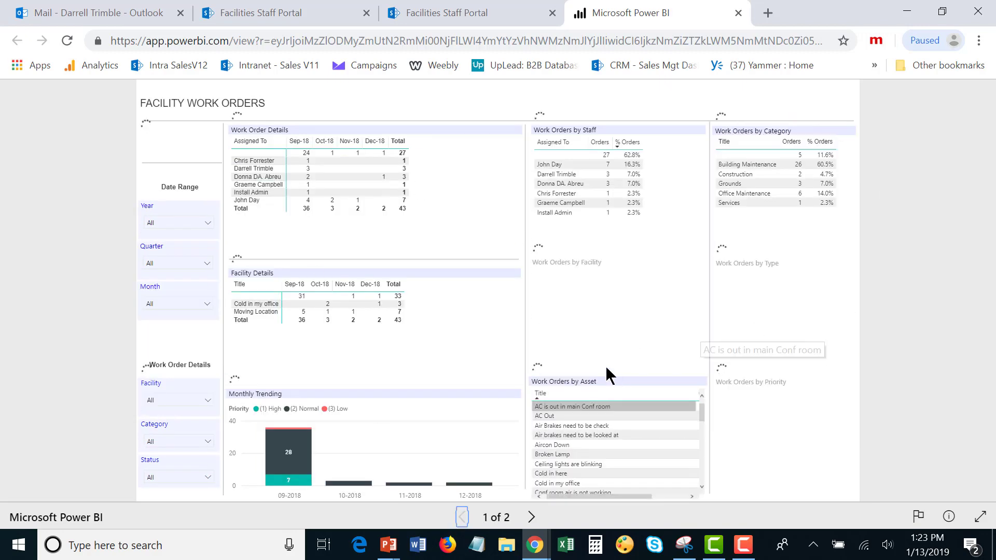
pyautogui.click(299, 452)
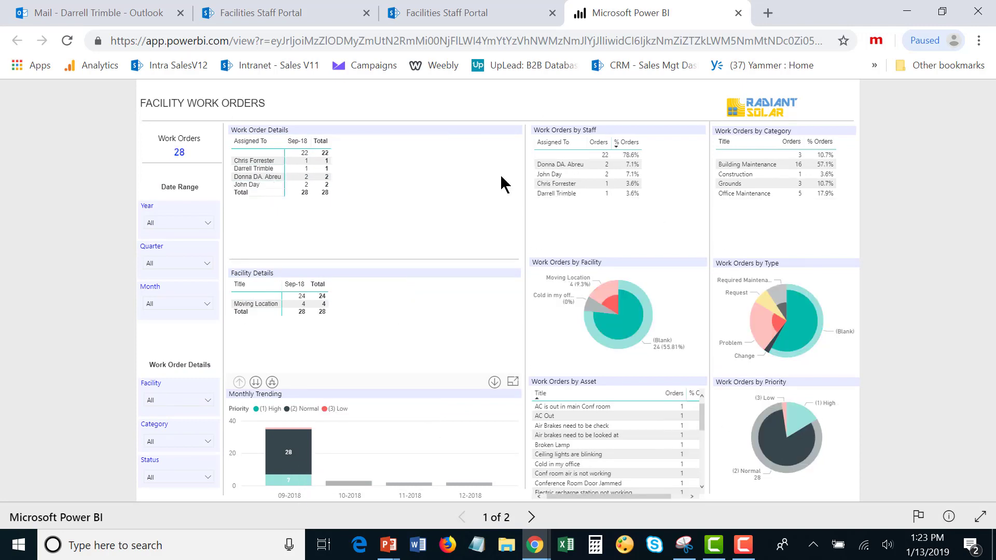
pyautogui.click(737, 13)
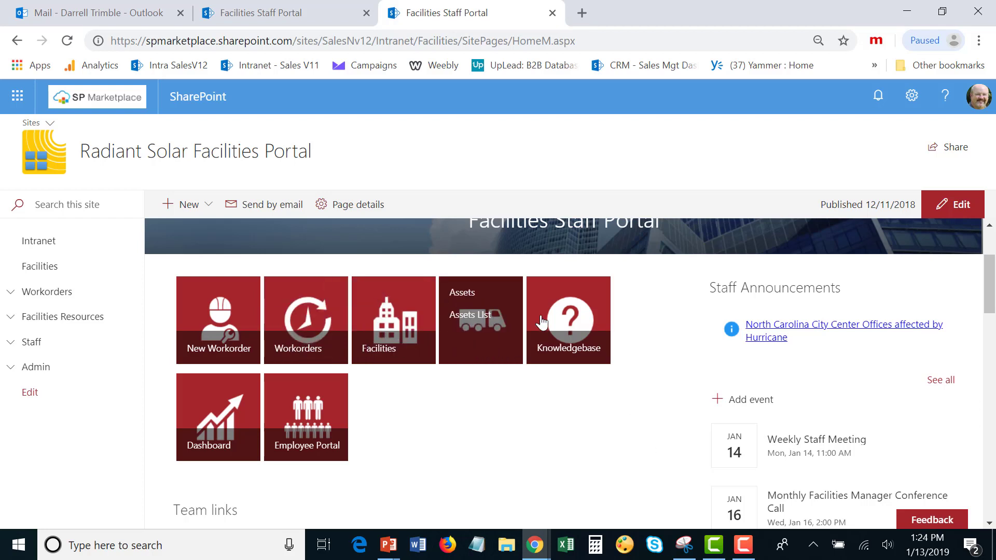
# - Open the Assets list from the portal home page and look through its Maintenance Due view
pyautogui.click(475, 322)
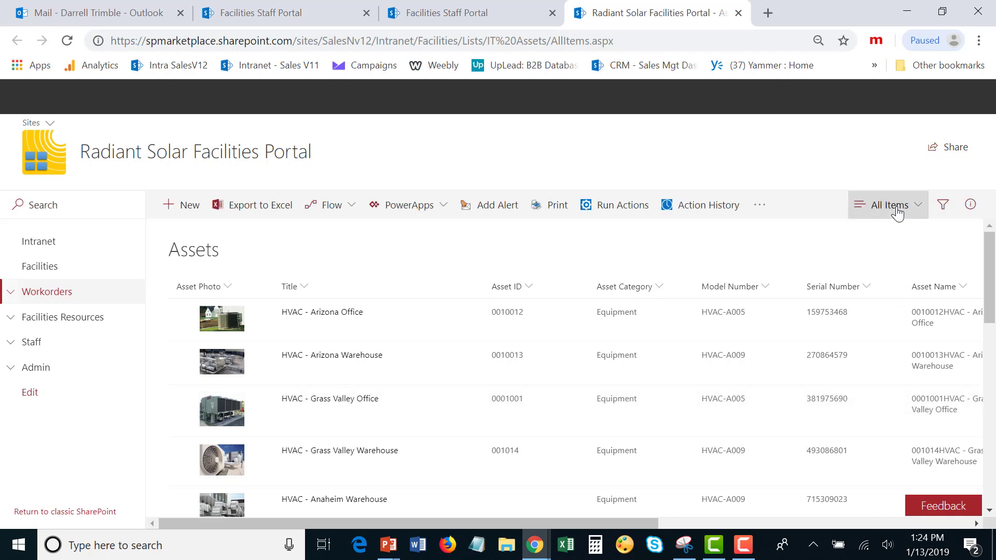
pyautogui.click(898, 209)
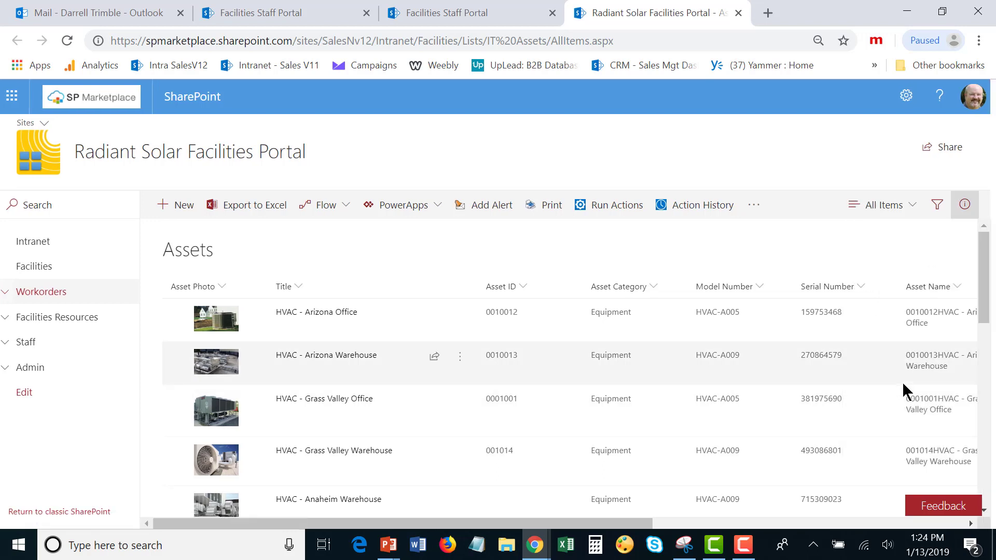
pyautogui.click(877, 210)
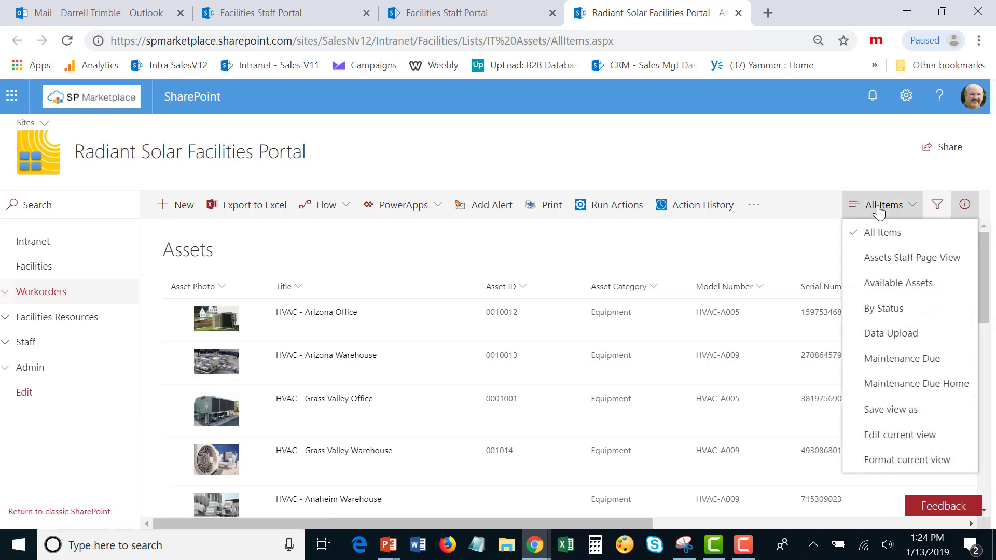
pyautogui.click(879, 365)
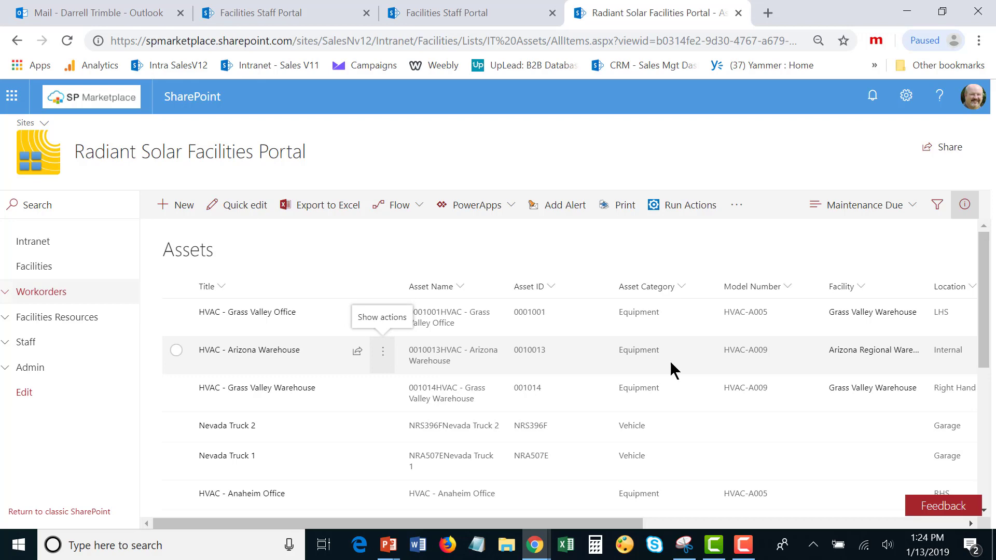
pyautogui.scroll(-6, 692, 361)
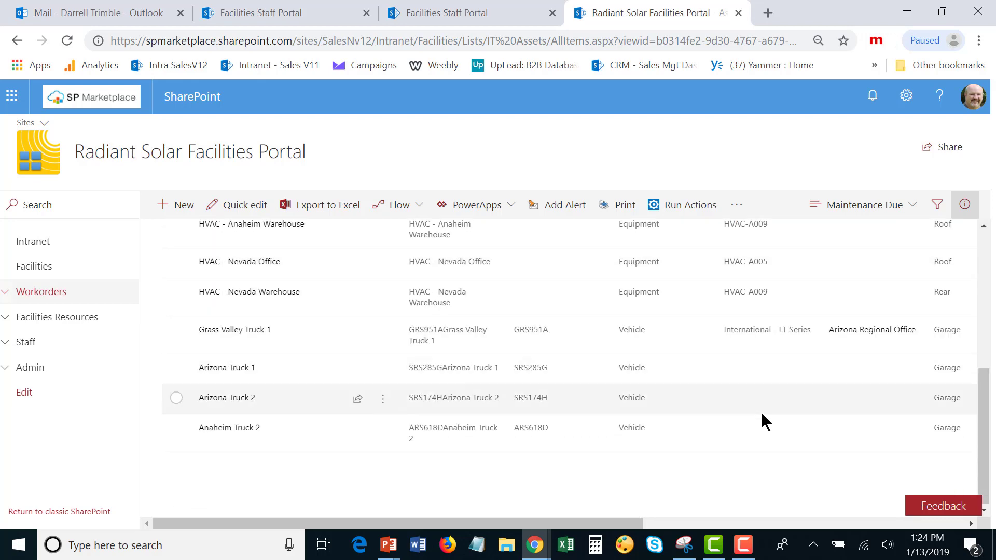
pyautogui.scroll(6, 762, 415)
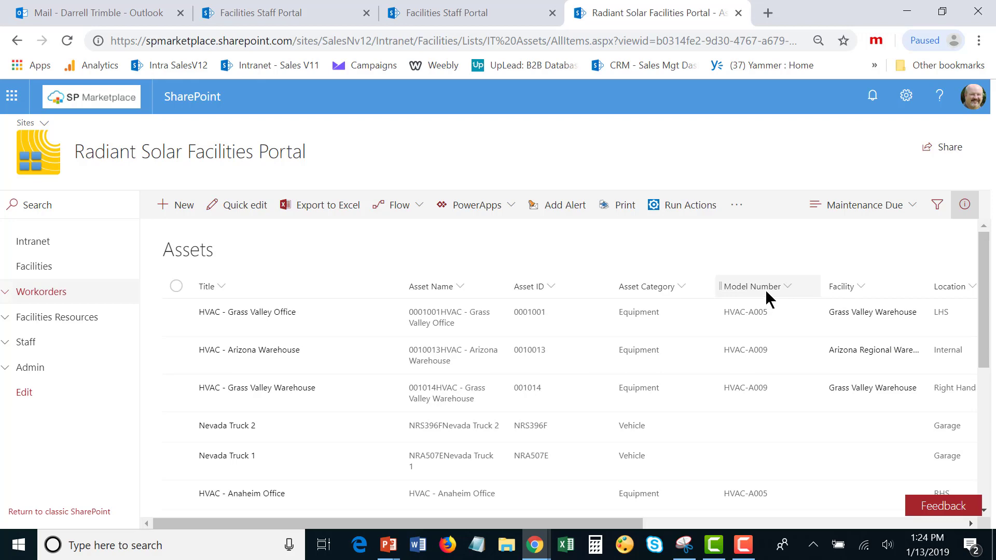
pyautogui.moveTo(603, 525); pyautogui.dragTo(551, 555)
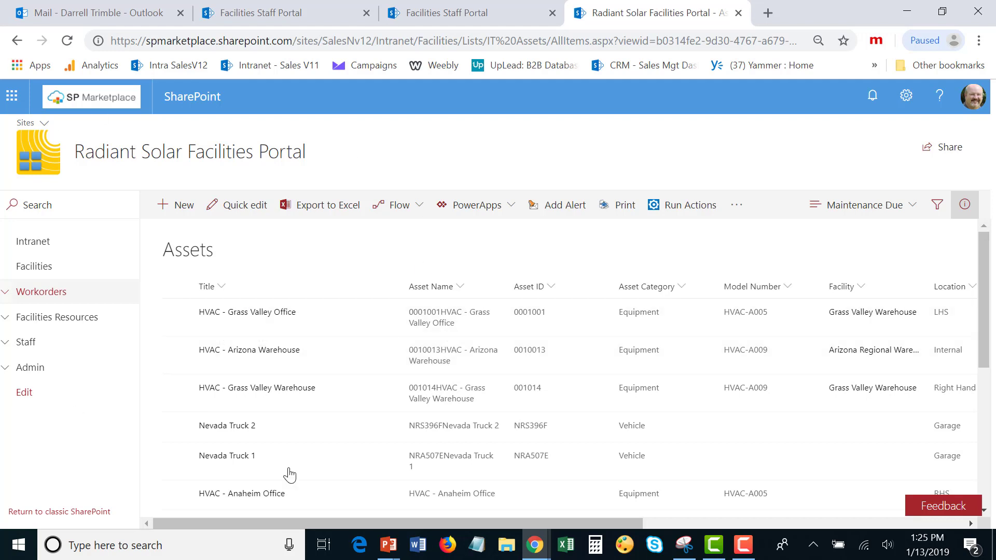
# - Review the HVAC - Grass Valley Office asset's Related Workorders, Maintenance / Log, Related Change Requests and Asset Information sections, and close the record
pyautogui.click(266, 314)
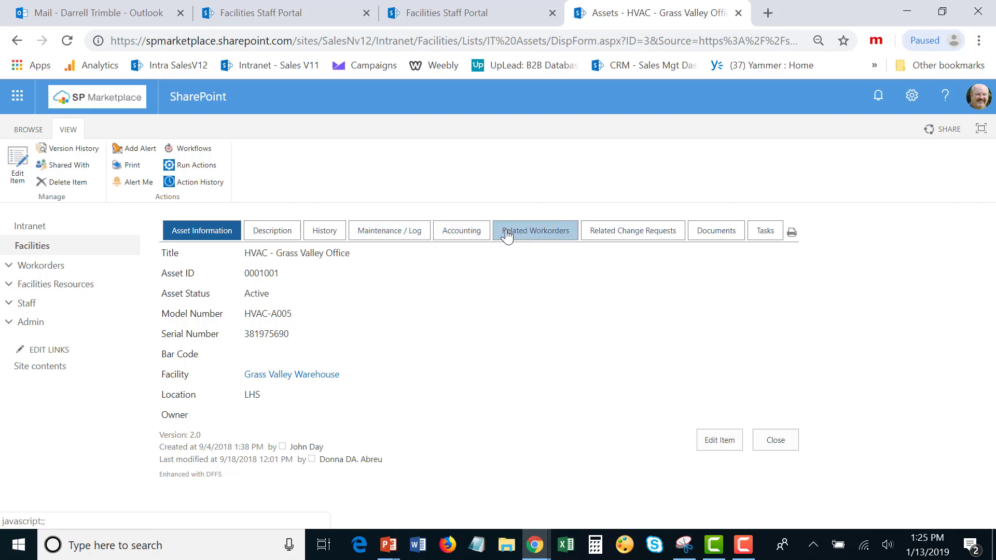
pyautogui.click(527, 237)
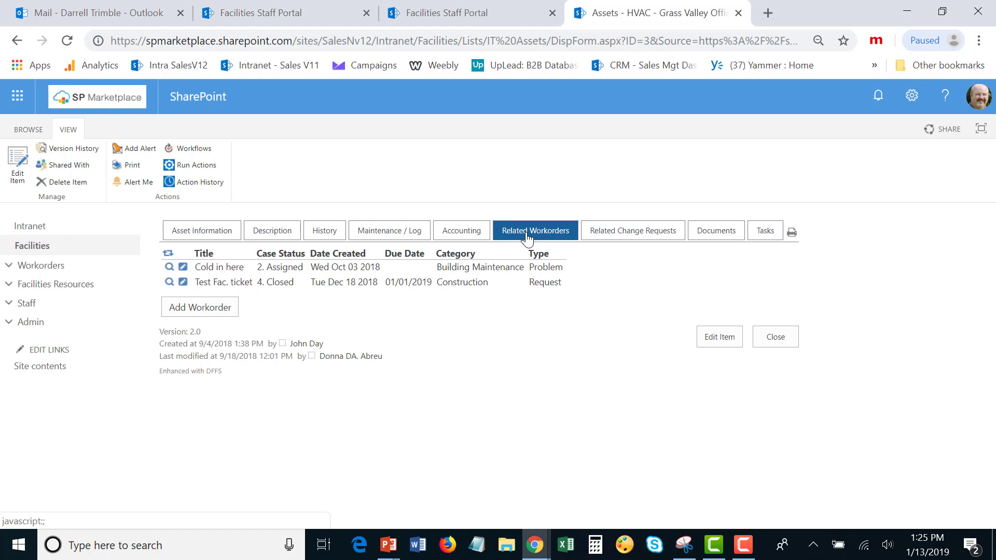
pyautogui.click(388, 238)
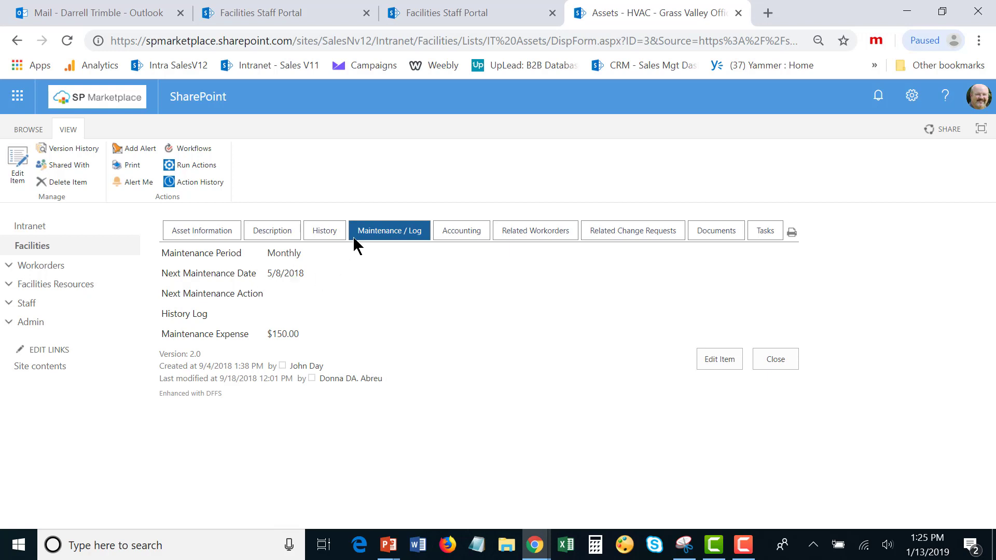
pyautogui.click(554, 238)
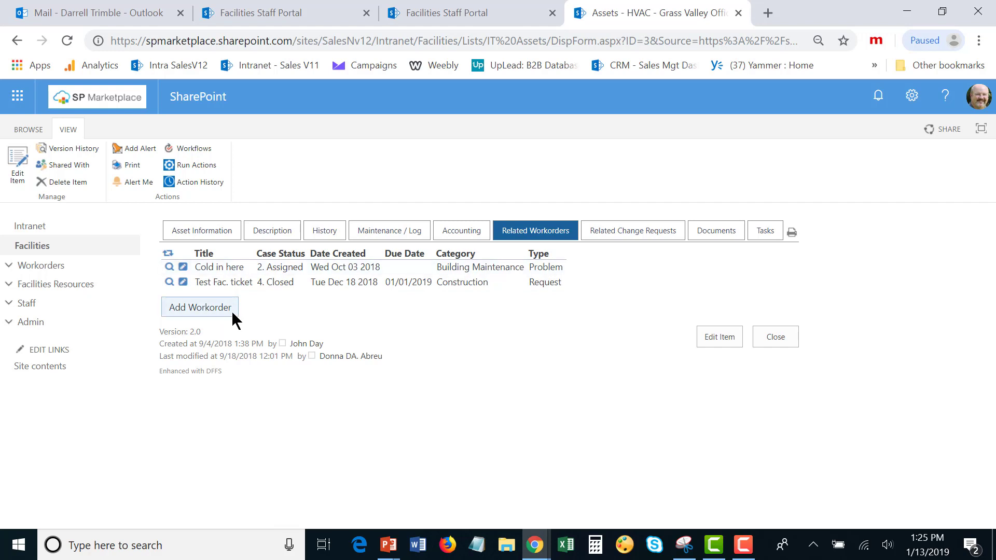
pyautogui.click(646, 234)
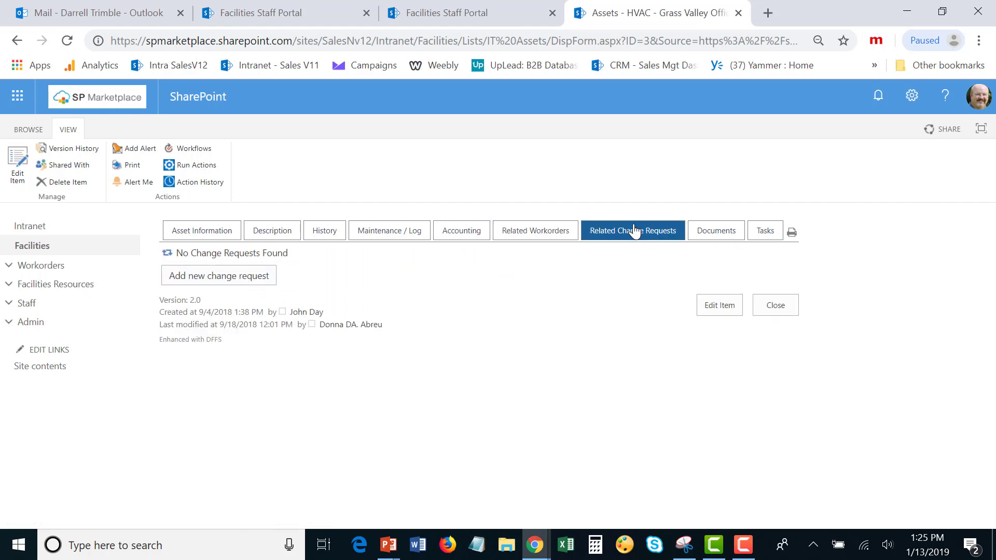
pyautogui.click(206, 238)
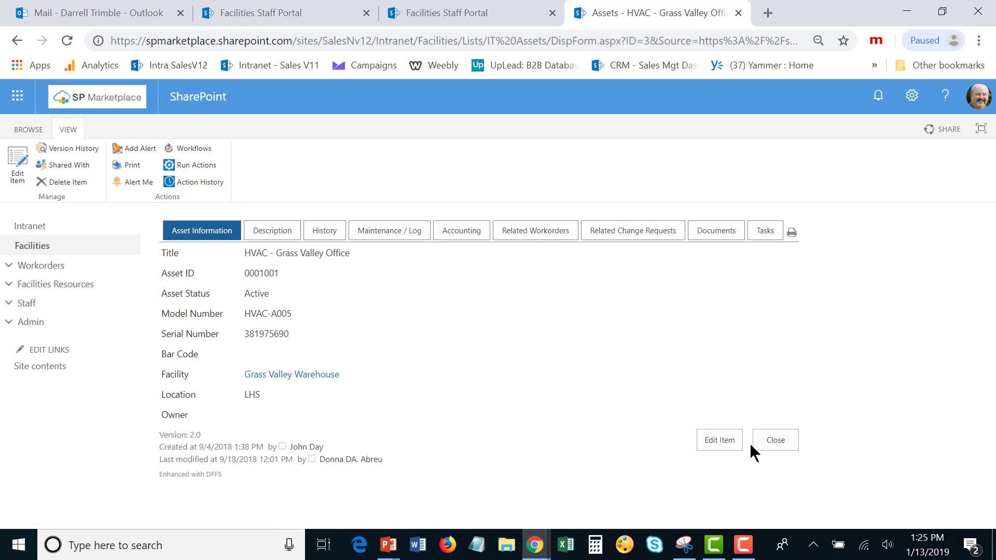
pyautogui.click(782, 441)
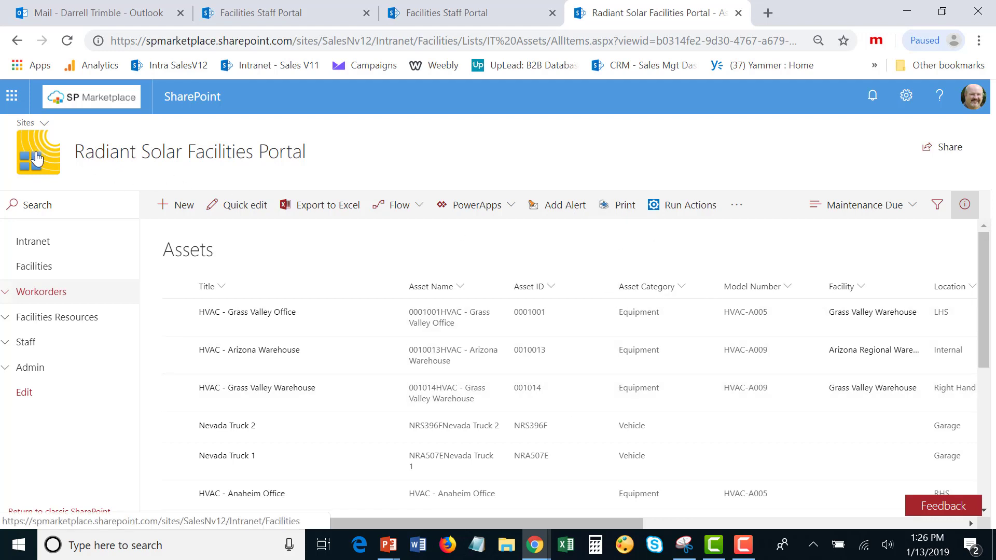
# - Return to the Facilities Staff Portal home page and look through the links under Facilities Resources
pyautogui.click(36, 160)
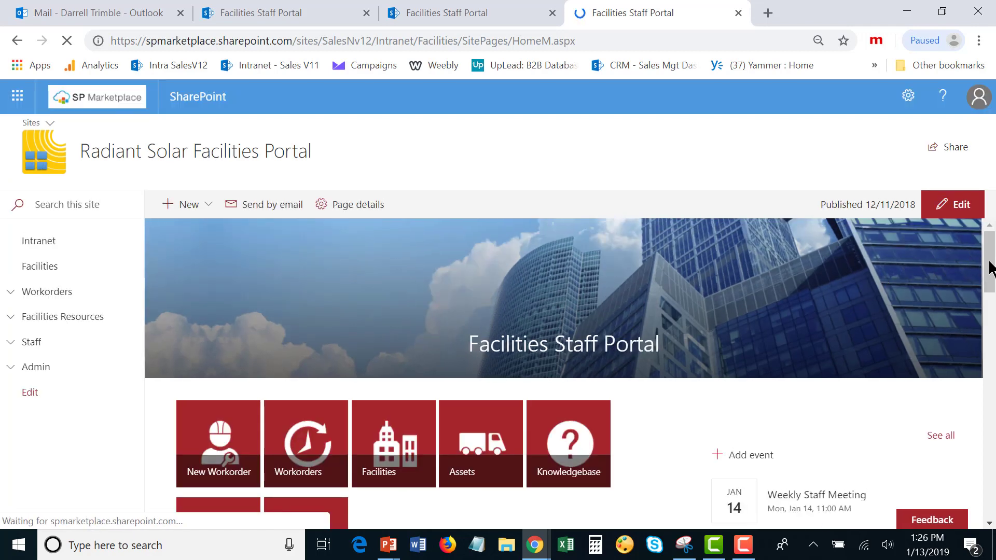
pyautogui.click(11, 318)
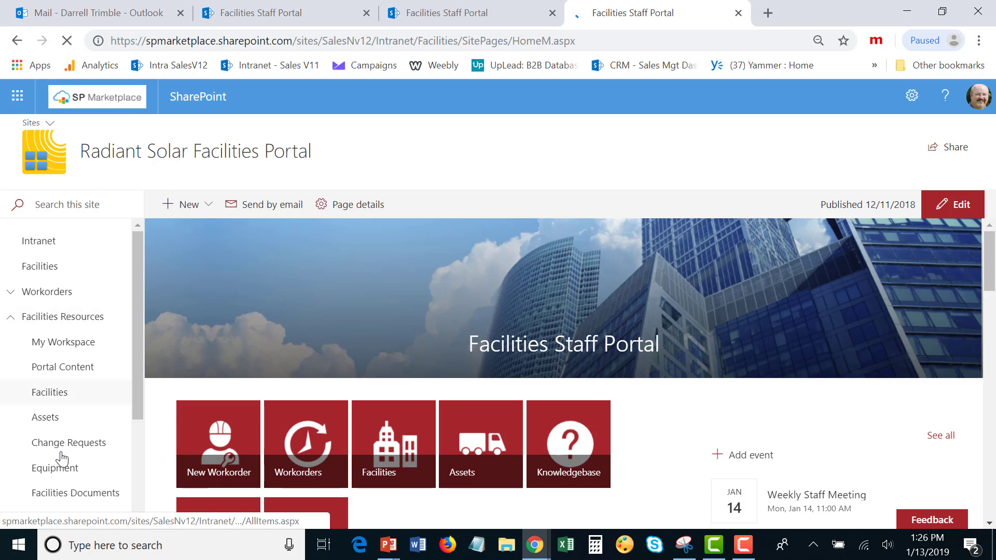
pyautogui.scroll(-3, 65, 456)
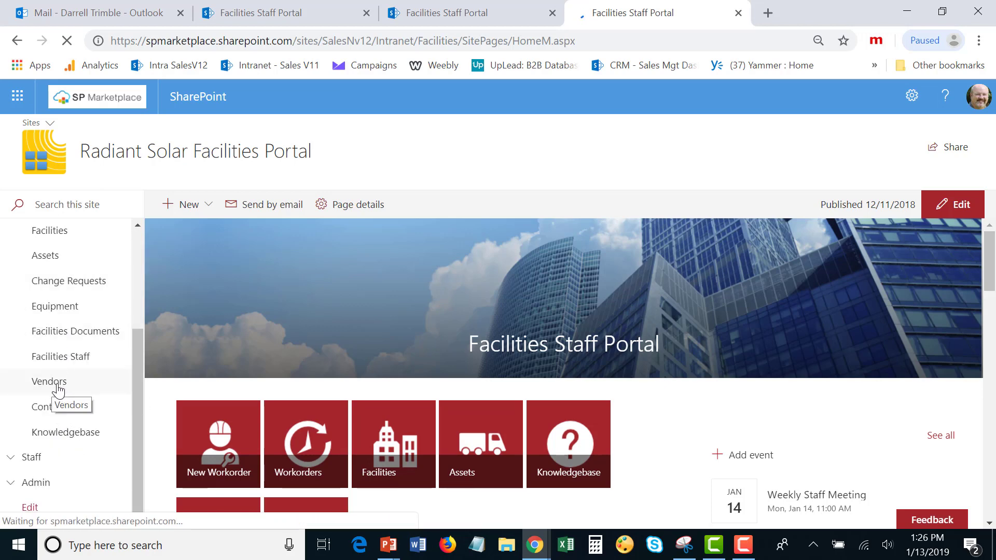
pyautogui.moveTo(138, 435); pyautogui.dragTo(124, 352)
# - Open the My Workspace page and look over its link tiles and My Documents library
pyautogui.click(68, 314)
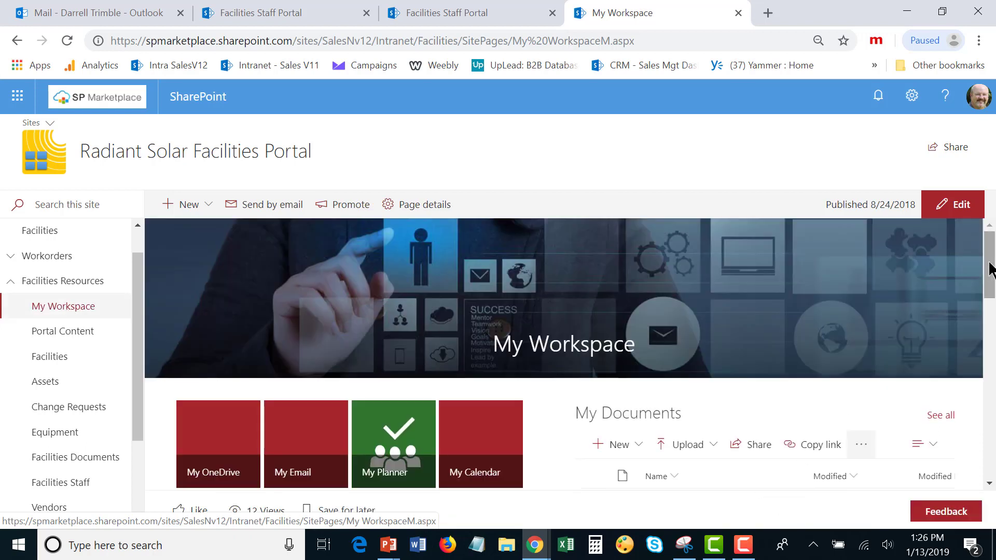
pyautogui.scroll(-1, 989, 282)
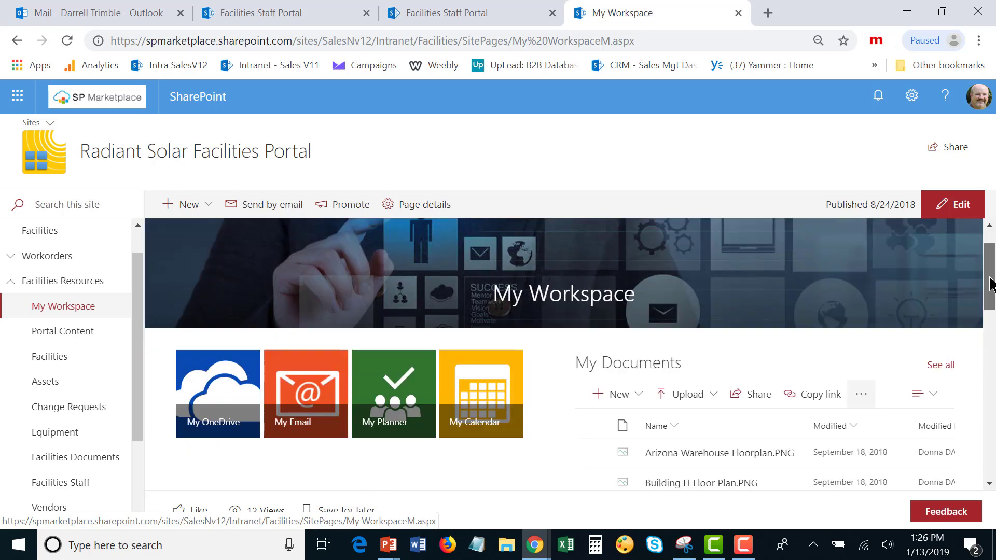
pyautogui.scroll(-1, 989, 290)
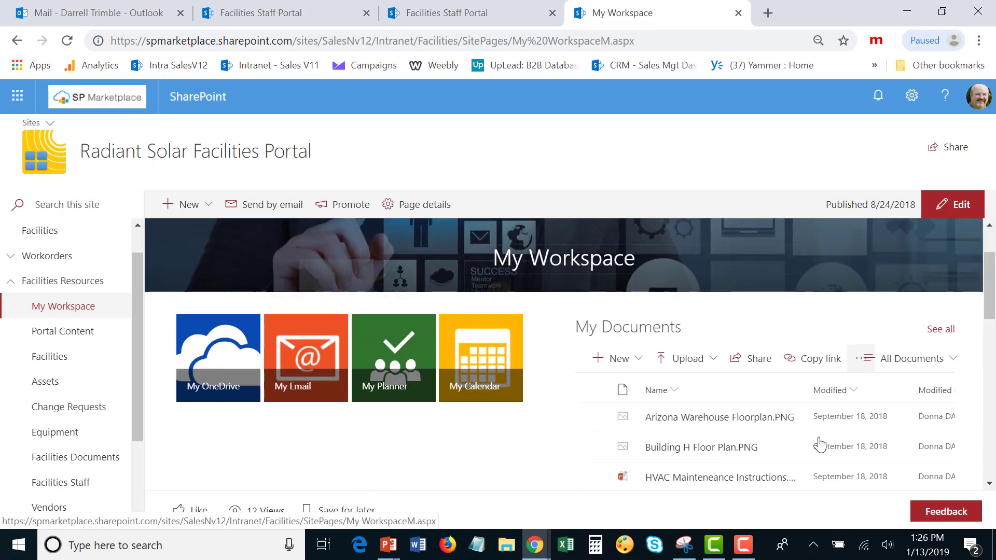
# - Look over the My Workorders and My Tasks lists on the My Workspace page, and dismiss the new-mail notification
pyautogui.moveTo(985, 301); pyautogui.dragTo(992, 393)
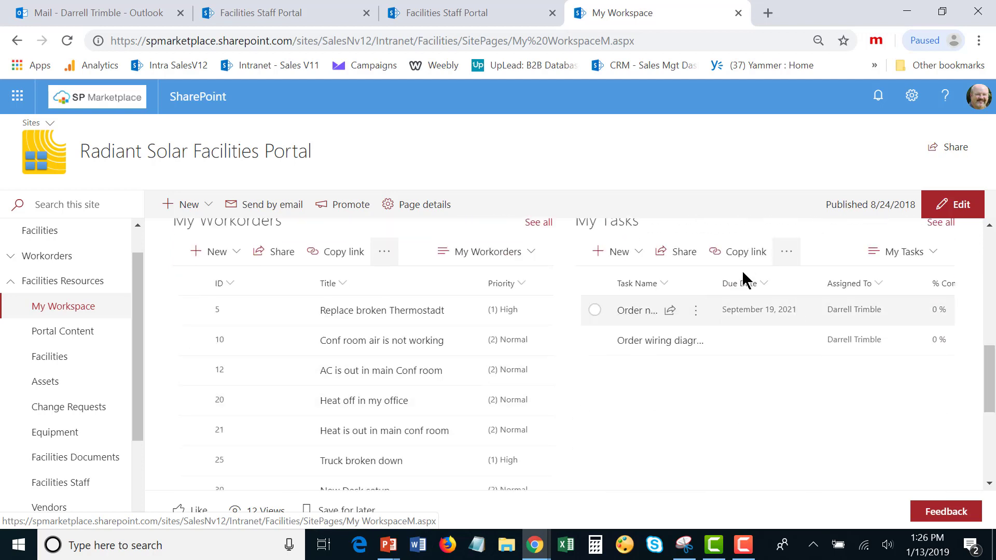
pyautogui.moveTo(989, 390); pyautogui.dragTo(989, 282)
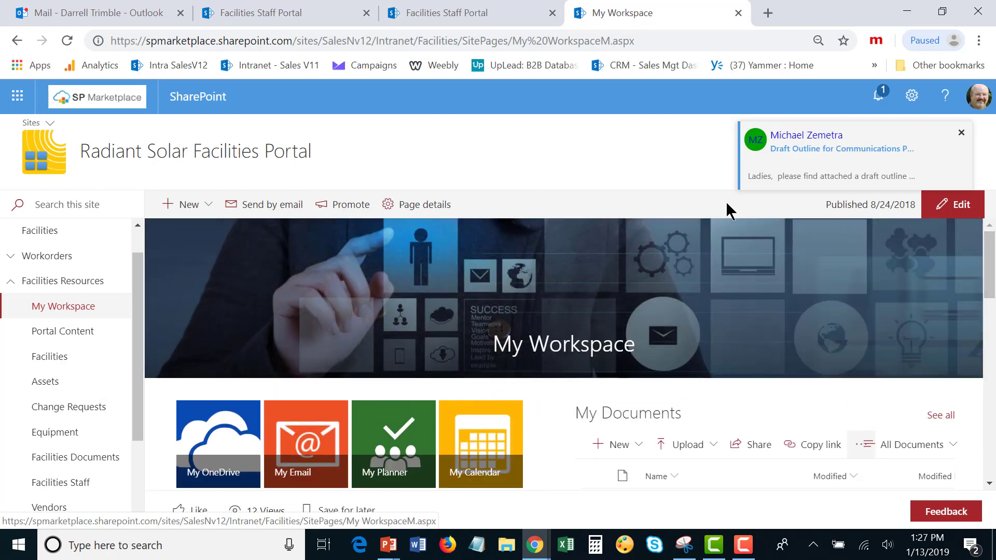
pyautogui.click(960, 133)
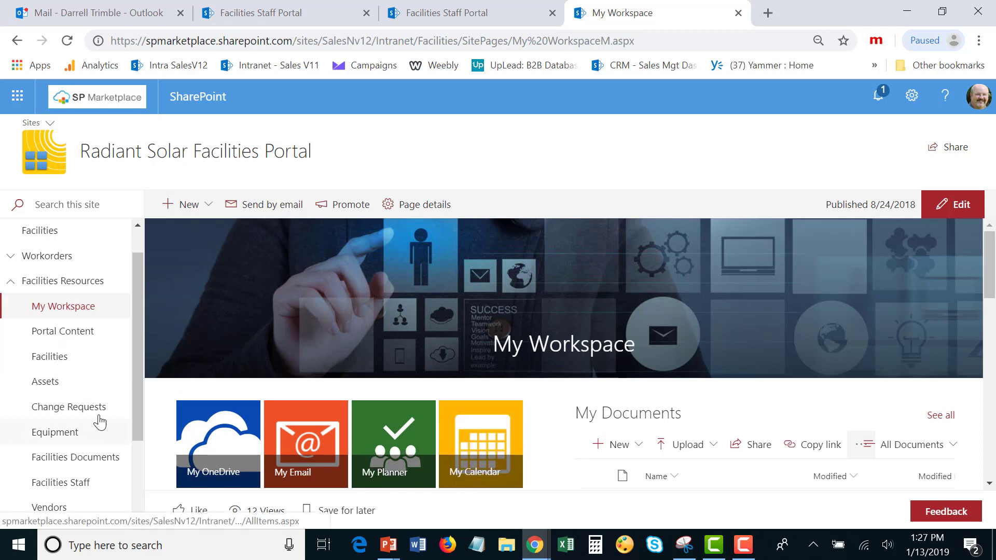
# - Look through the Facilities Resources links in the site navigation and collapse that group
pyautogui.scroll(1, 132, 384)
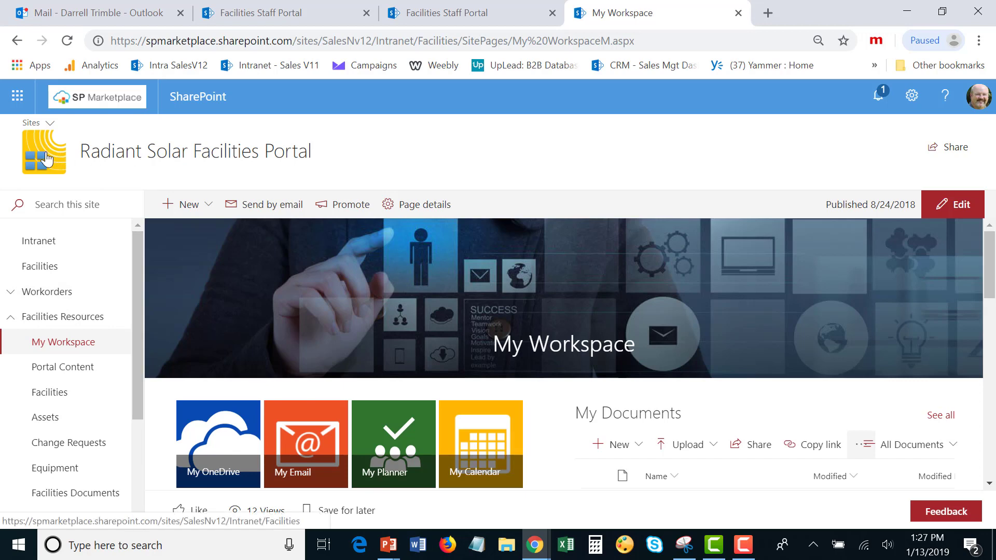
pyautogui.moveTo(136, 317); pyautogui.dragTo(140, 381)
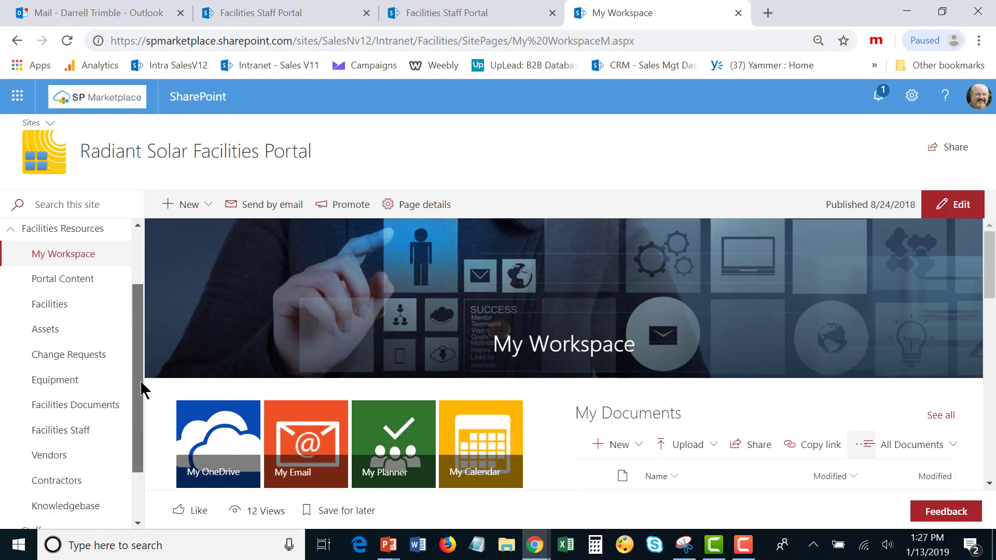
pyautogui.moveTo(134, 457); pyautogui.dragTo(192, 292)
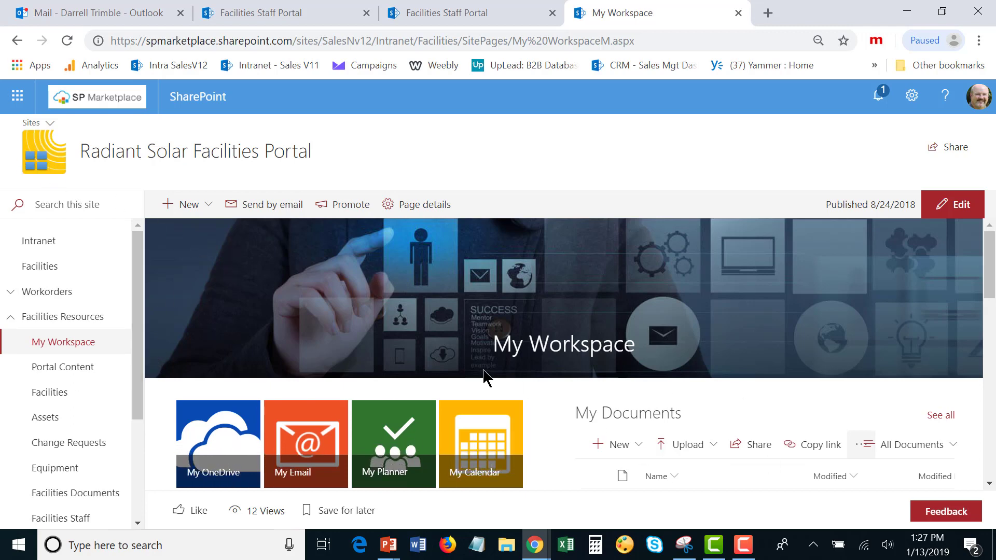
pyautogui.click(10, 320)
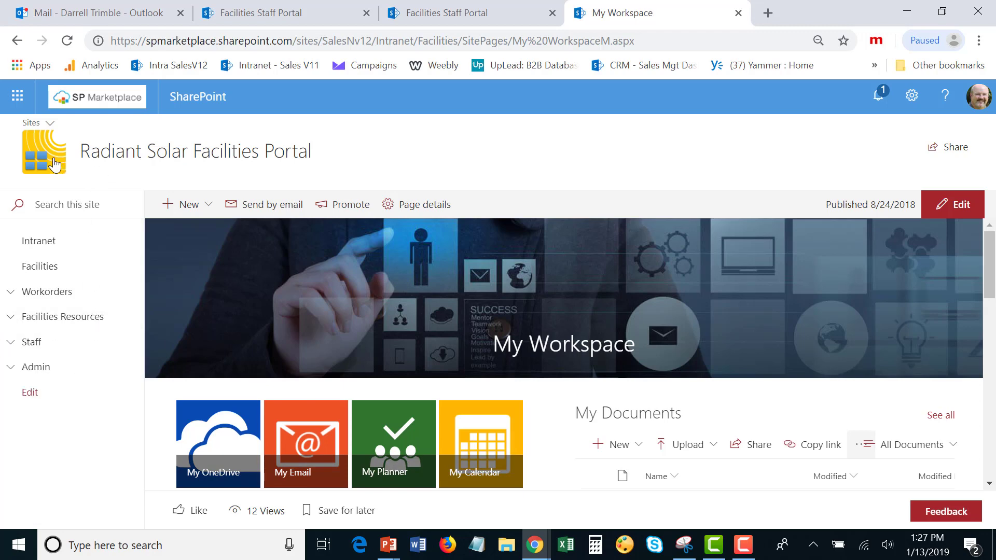
# - Return to the Facilities Staff Portal home page and look over its announcements, events, Team links, Facilities News and Staff links
pyautogui.click(54, 165)
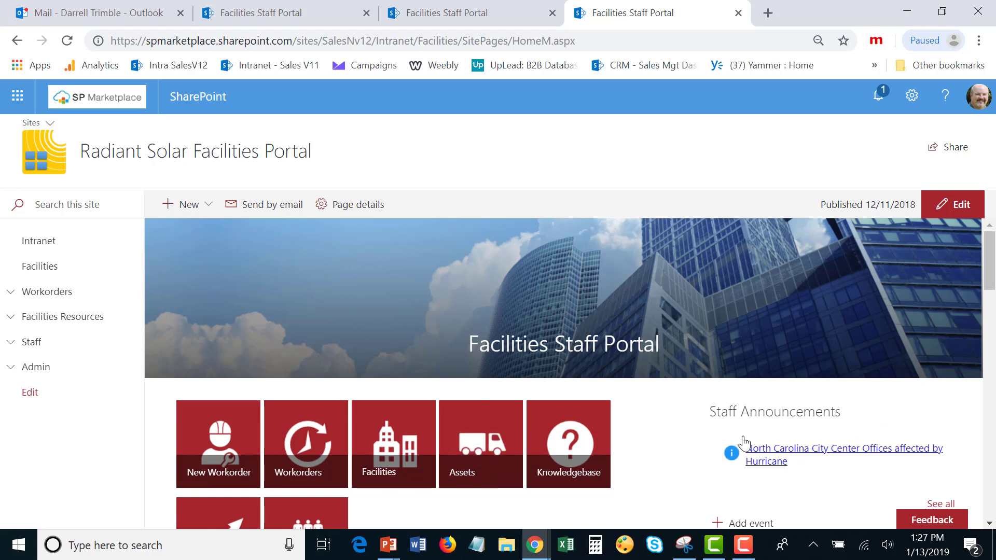
pyautogui.scroll(-6, 744, 444)
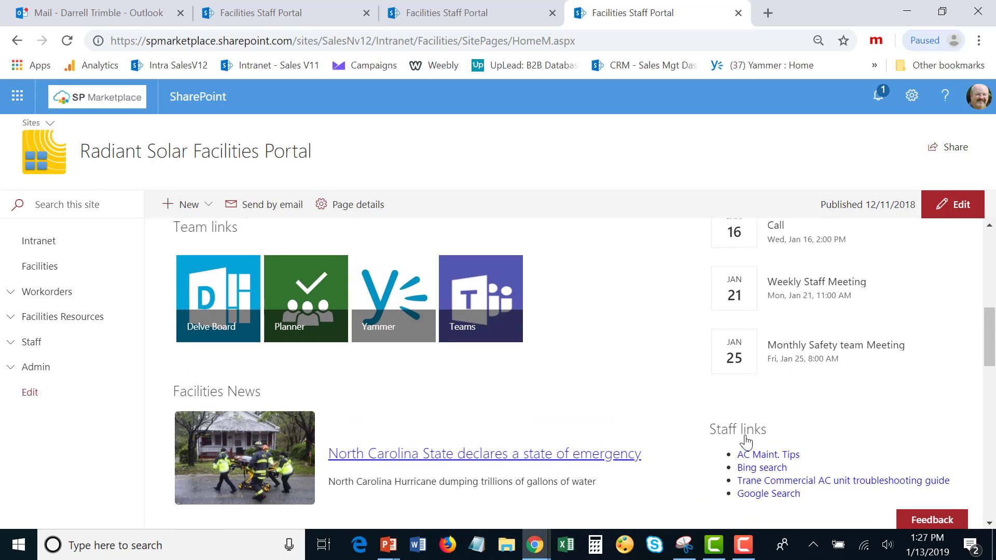
pyautogui.scroll(6, 744, 440)
pyautogui.scroll(-3, 890, 430)
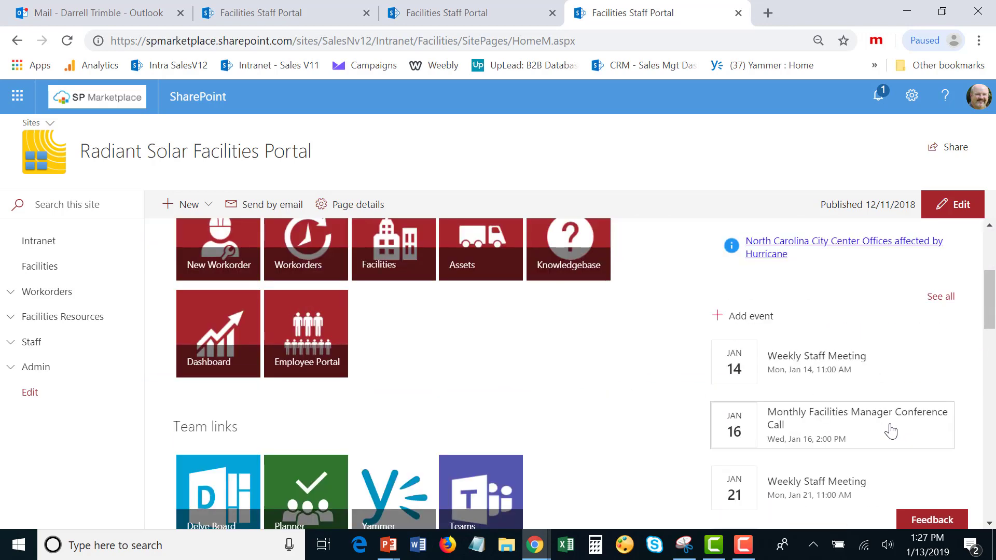
pyautogui.scroll(3, 883, 430)
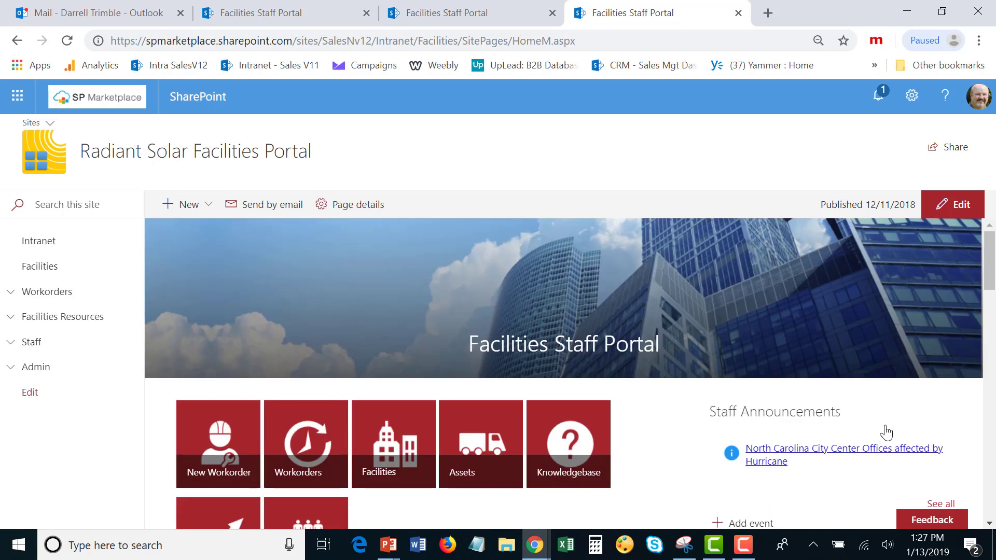